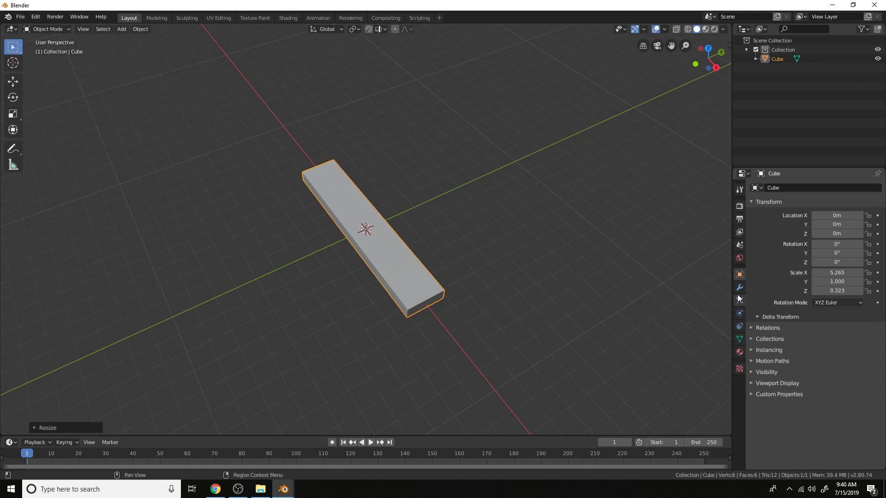
left_click(780, 188)
left_click(675, 220)
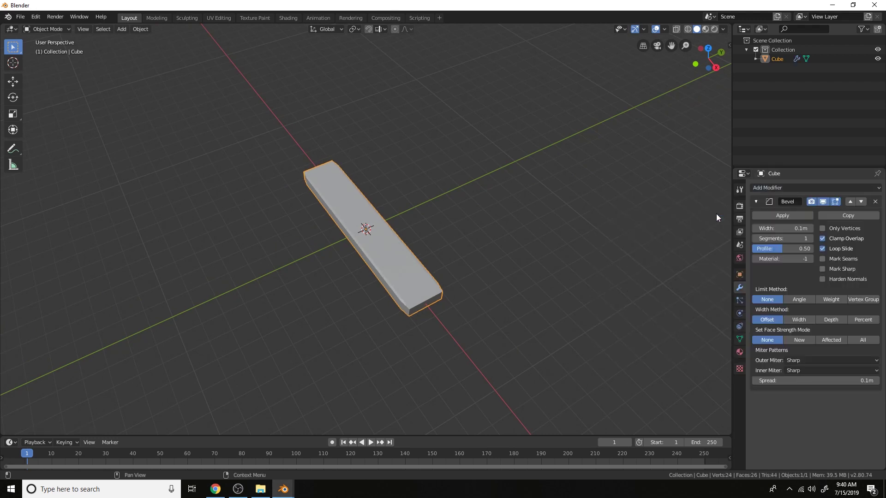
left_click(875, 202)
Step: Add two Array modifiers to the plank
left_click(825, 191)
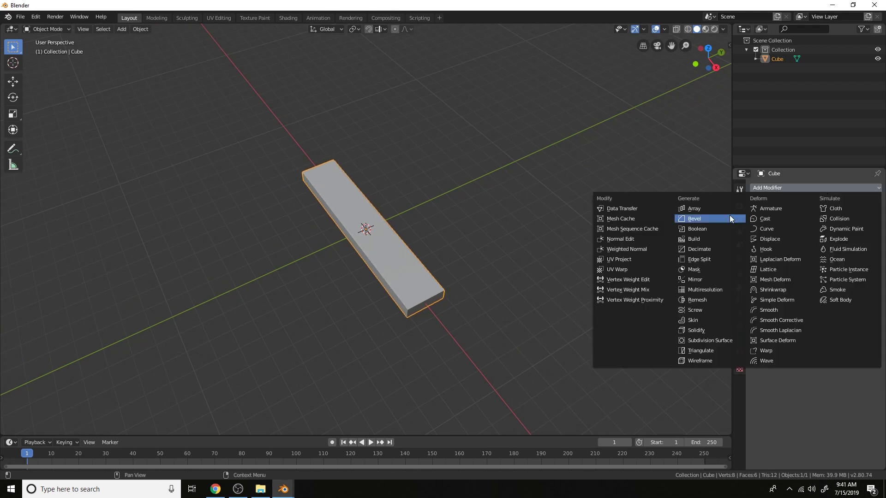
left_click(715, 210)
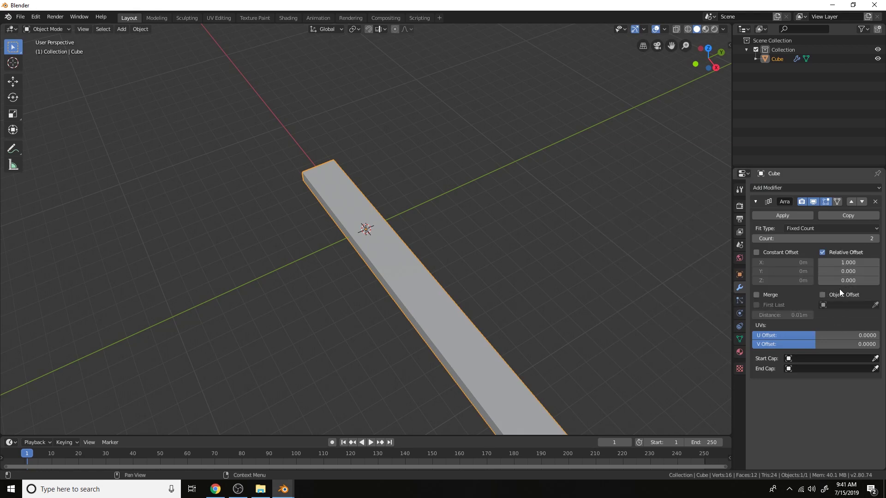
scroll(563, 350, "down", 4)
left_click(756, 188)
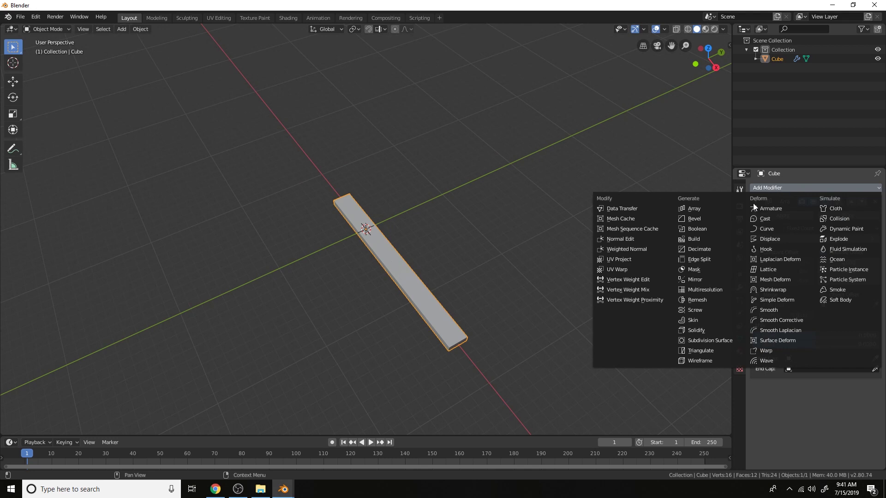
left_click(719, 211)
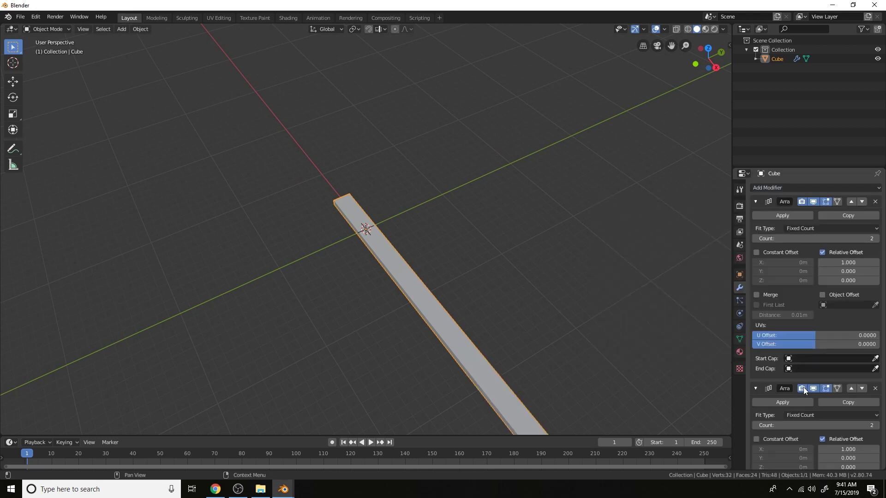
Step: Set the second Array modifier's relative offset to X 0 and Y 1, with a count of 10
scroll(804, 389, "down", 2)
left_click(833, 421)
type("0.0")
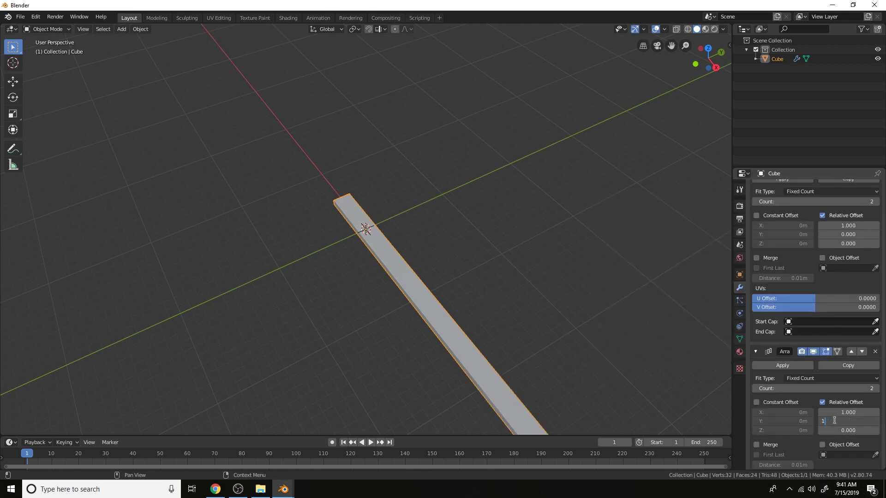
key("Return")
left_click(834, 412)
type("0")
key("Return")
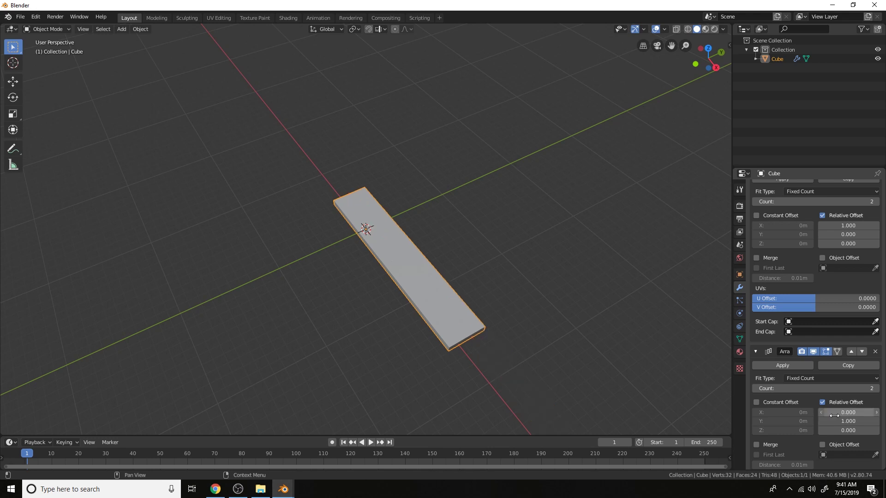
left_click(833, 388)
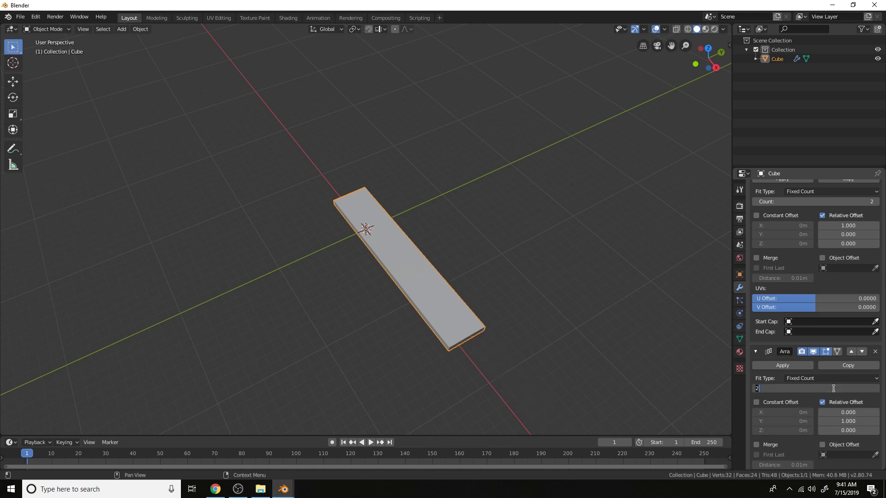
key("Return")
Step: Apply both Array modifiers to the plank mesh
scroll(799, 248, "up", 2)
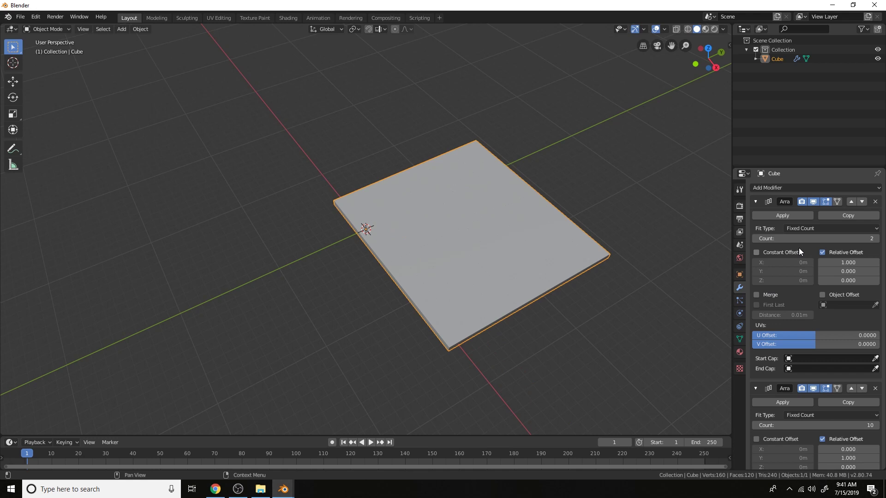
left_click(796, 216)
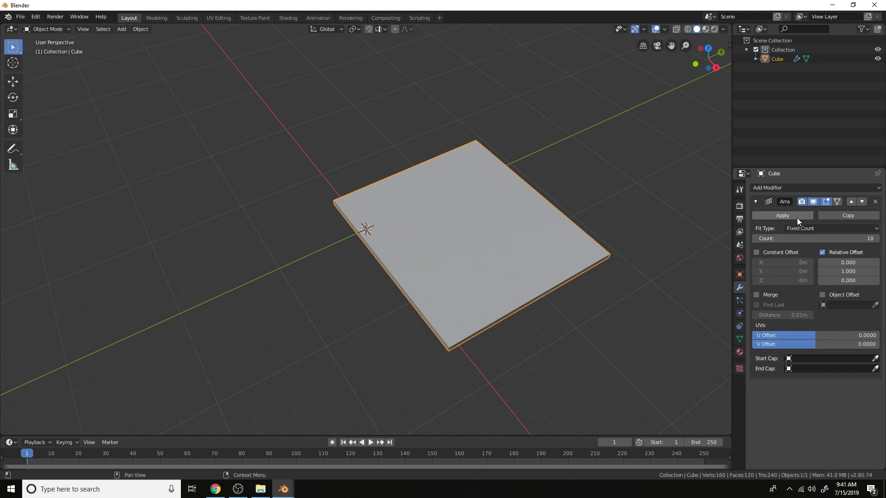
left_click(797, 216)
Step: Separate the floor mesh by loose parts into individual plank objects and return to Object Mode
key("Tab")
scroll(561, 249, "up", 4)
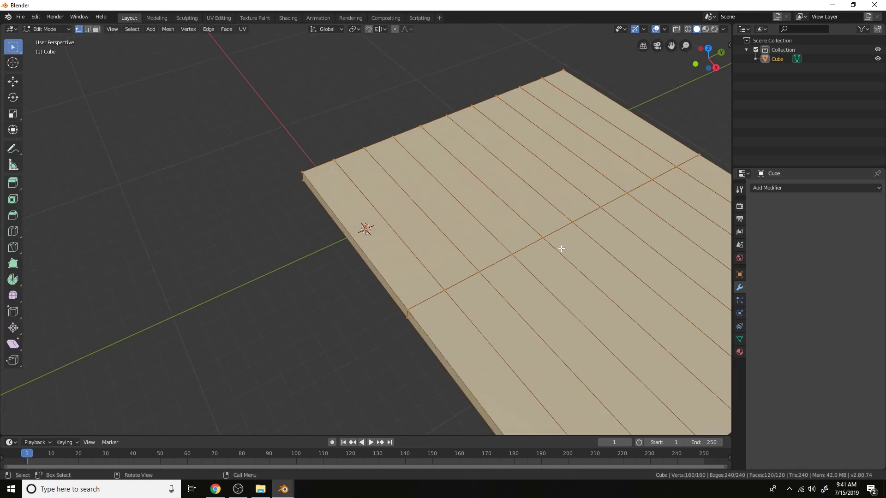
key("p")
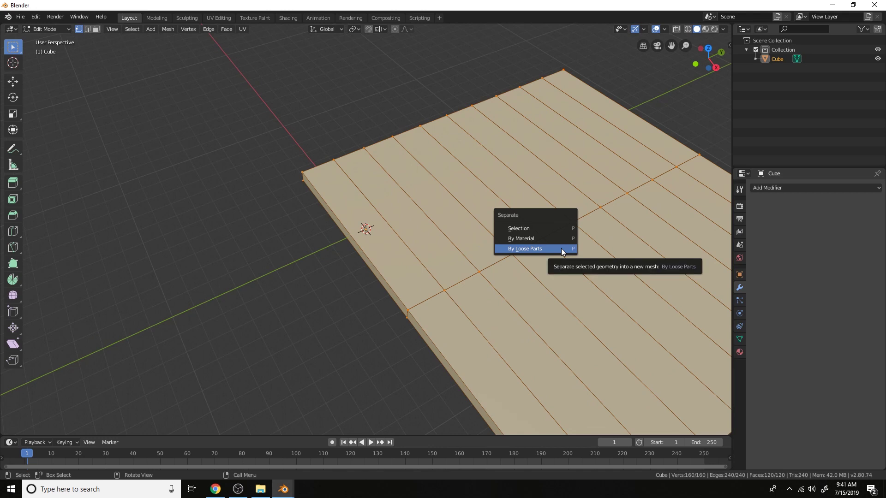
left_click(561, 249)
scroll(575, 263, "down", 4)
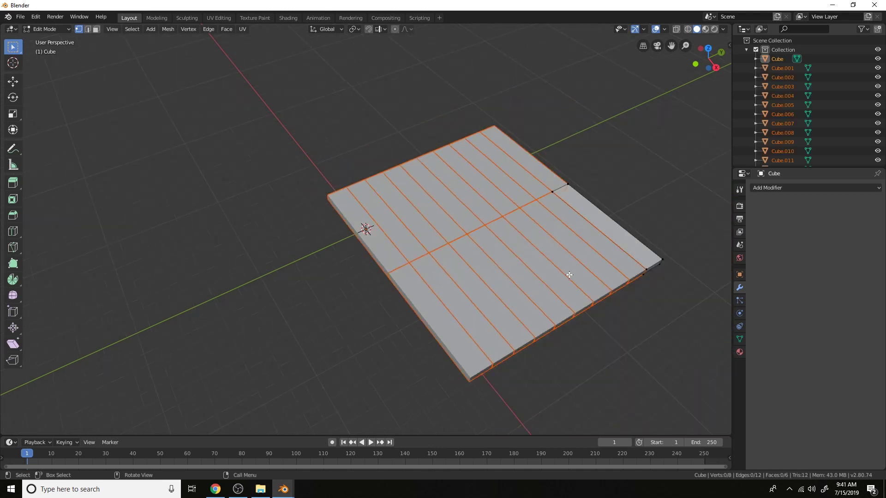
key("Tab")
Step: Select one plank in the front row and try rotating it about its local Y axis
left_click(583, 261)
left_click(571, 269)
left_click(535, 279)
left_click(519, 281)
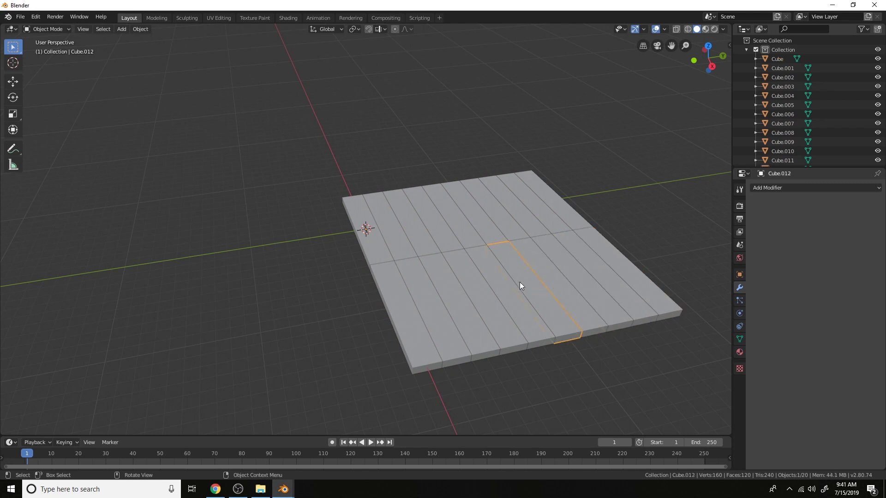
scroll(508, 284, "up", 5)
middle_click_drag(499, 269, 506, 256)
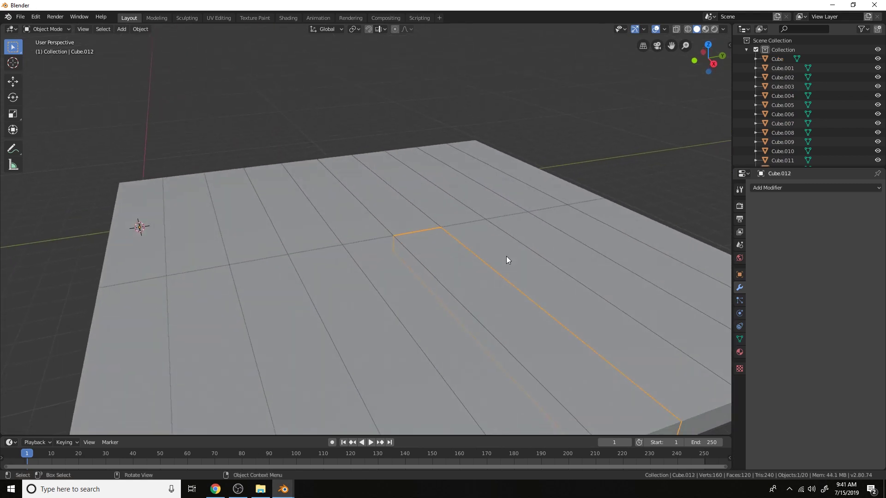
key("r")
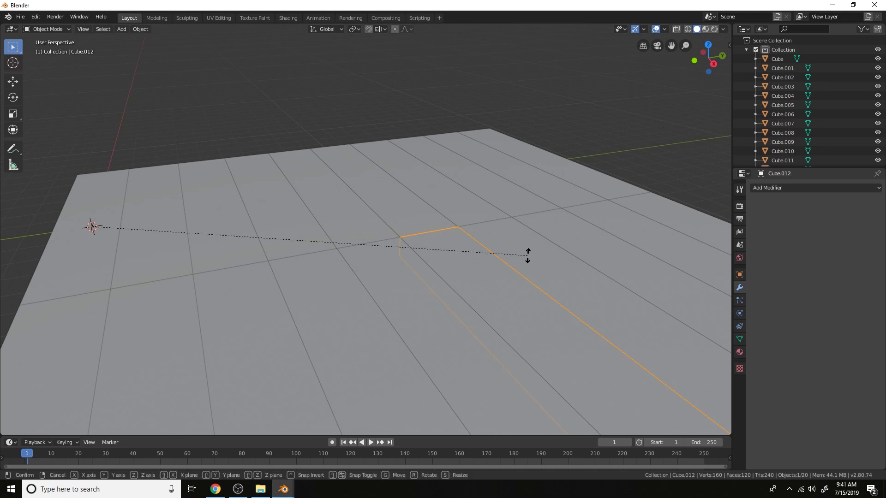
key("y")
key("y")
left_click(531, 264)
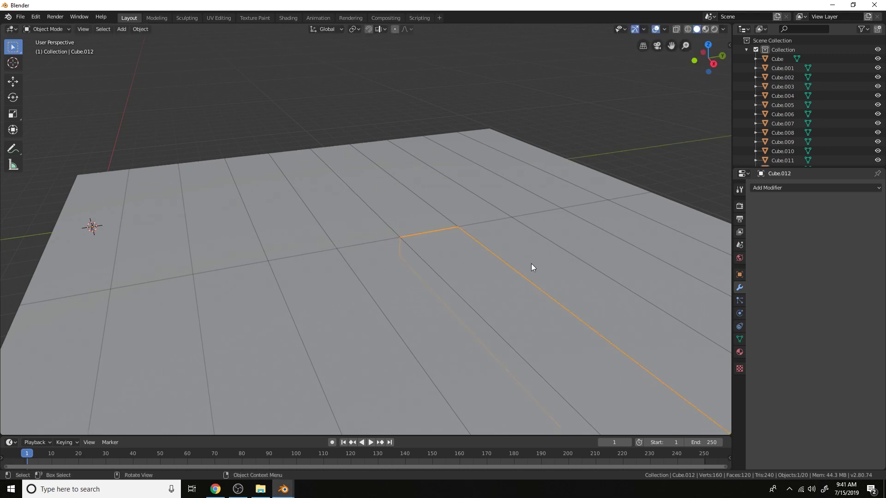
Step: Rotate the selected plank slightly about the global Y axis, and undo the rotation
key("r")
key("y")
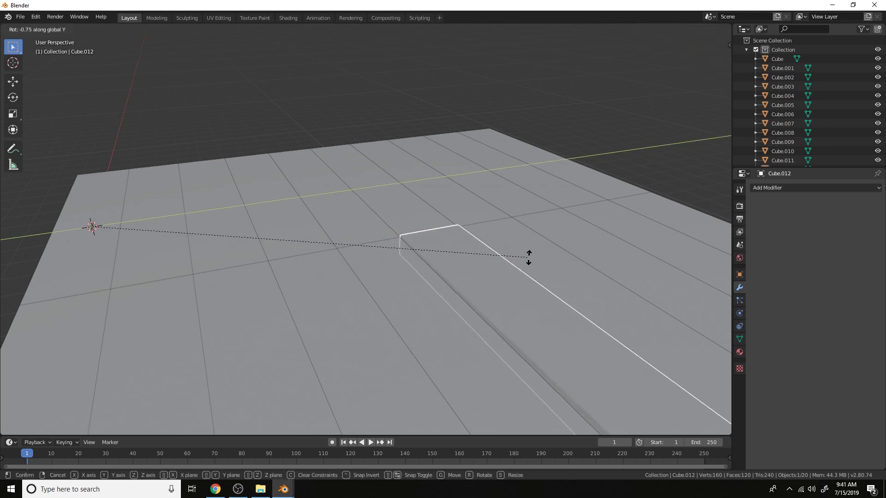
left_click(529, 248)
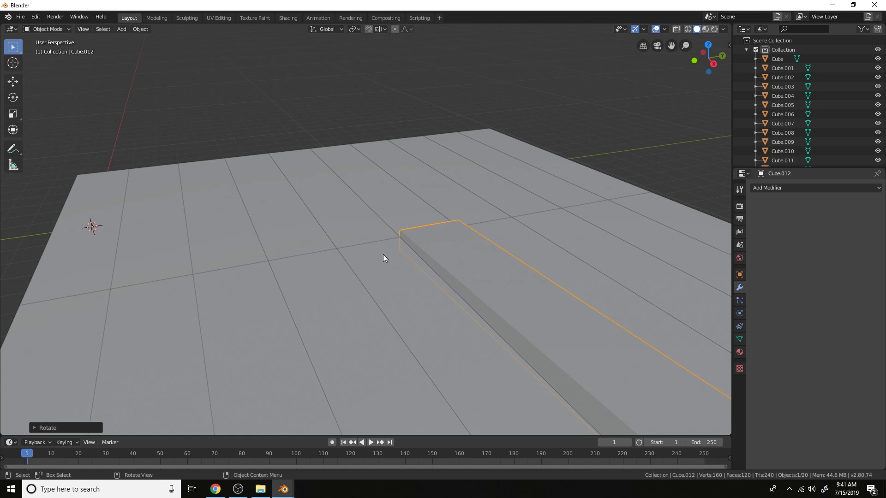
key("ctrl+z")
Step: Set the origin of all planks to their center of mass (volume)
key("a")
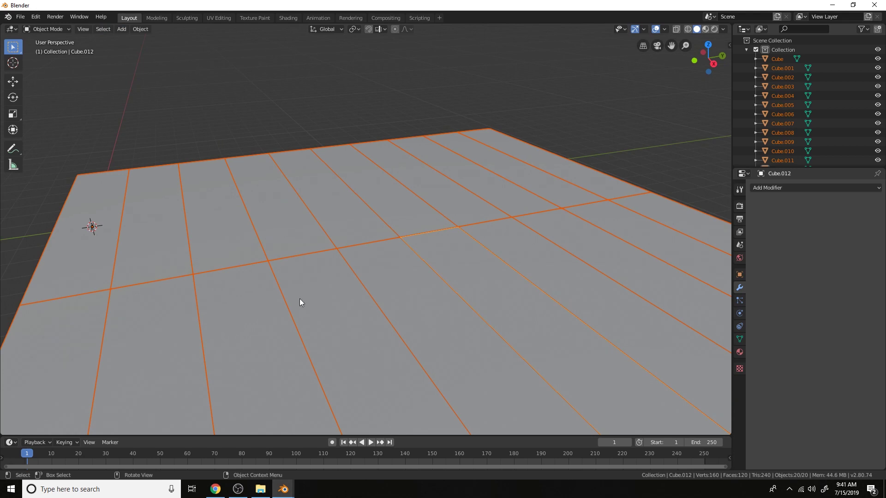
left_click(143, 30)
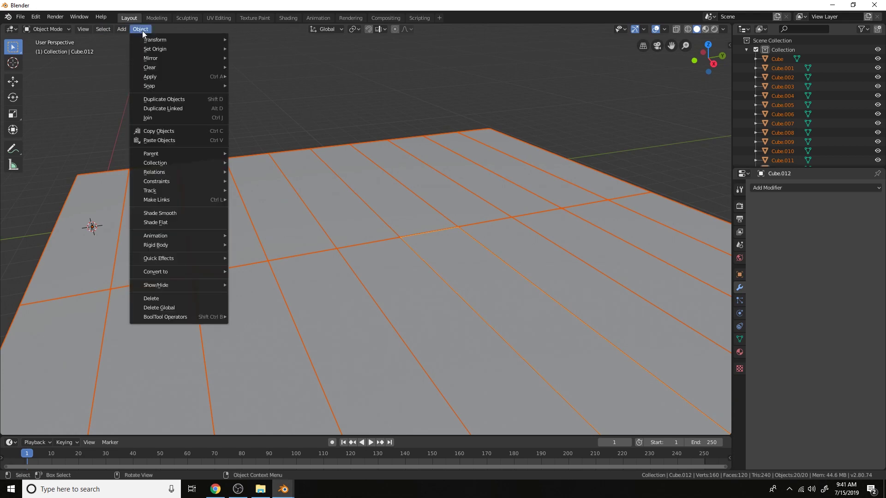
mouse_move(154, 48)
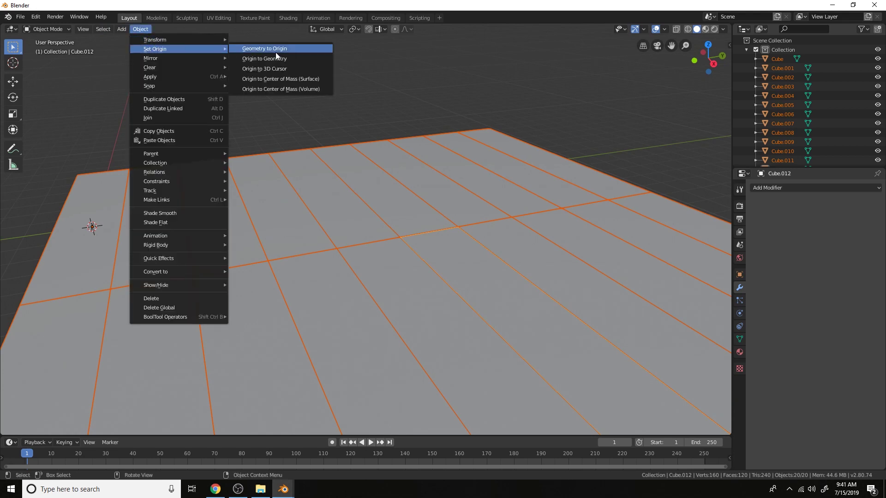
left_click(284, 89)
Step: Randomize the transform of all planks with a Y rotation of 1°, and deselect everything
scroll(438, 178, "down", 5)
middle_click_drag(438, 176, 438, 213)
scroll(439, 212, "up", 3)
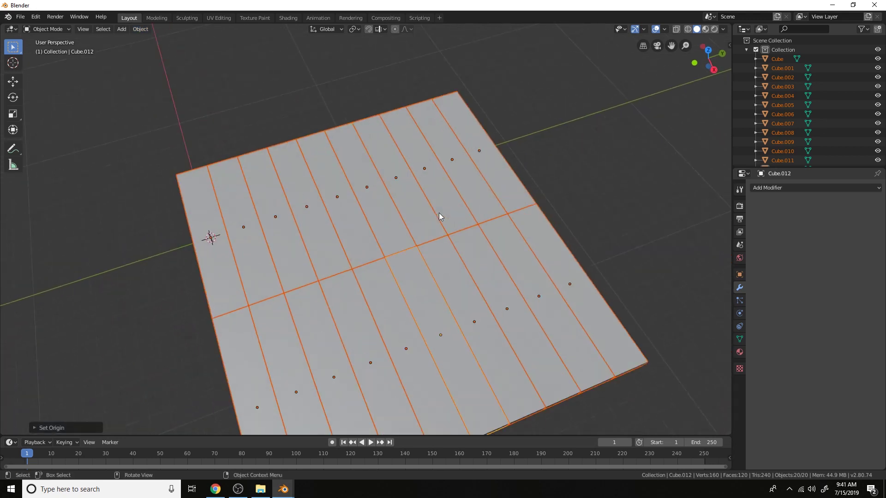
left_click(141, 29)
mouse_move(155, 40)
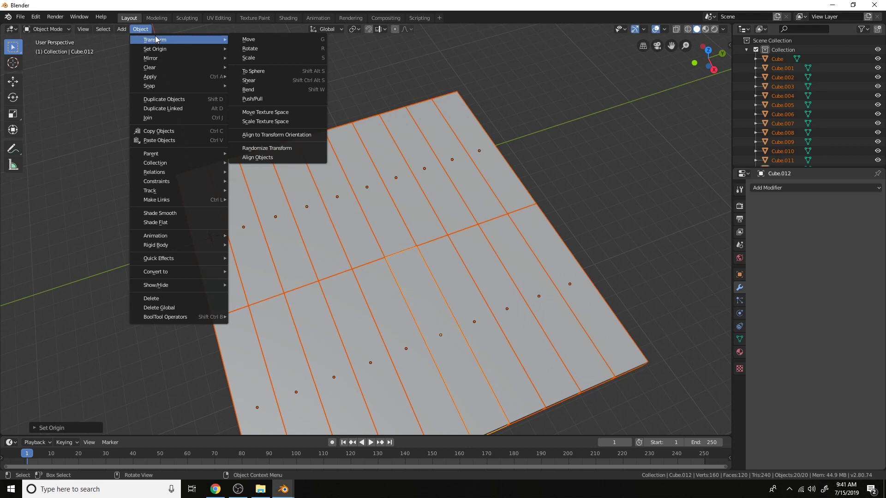
left_click(278, 147)
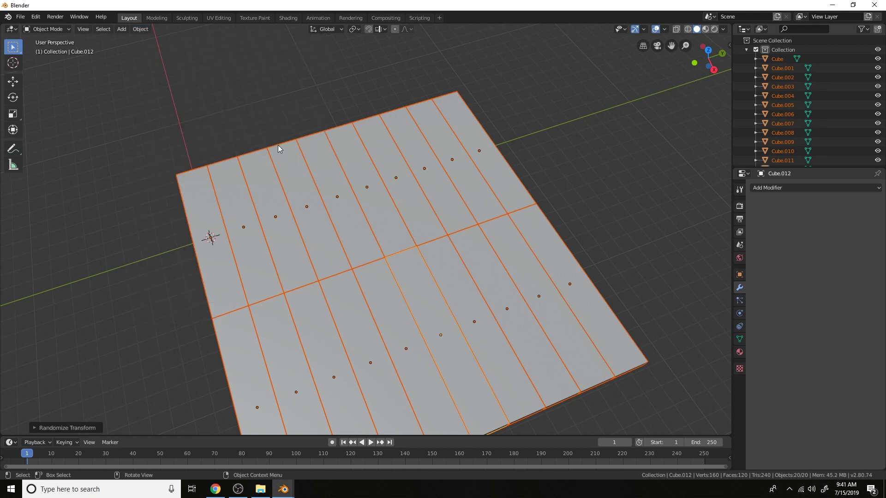
left_click(45, 427)
left_click(127, 367)
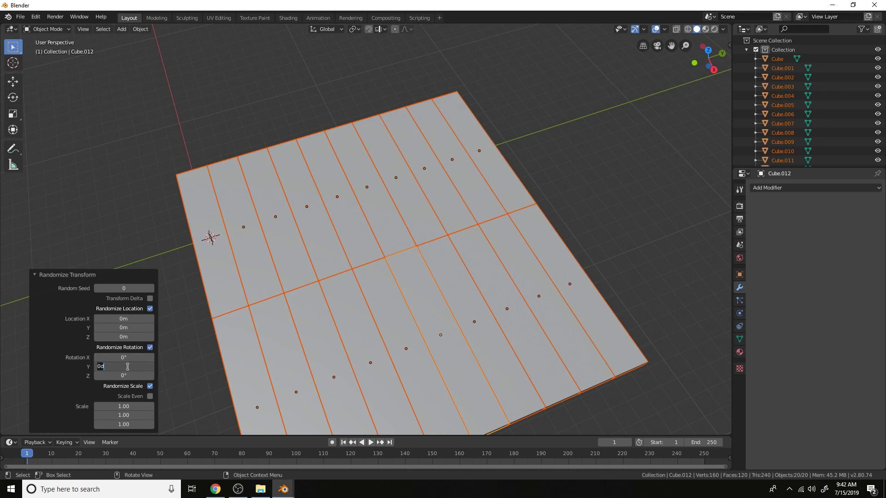
type("1")
key("Return")
middle_click_drag(221, 223, 382, 214)
scroll(375, 226, "up", 2)
key("alt+a")
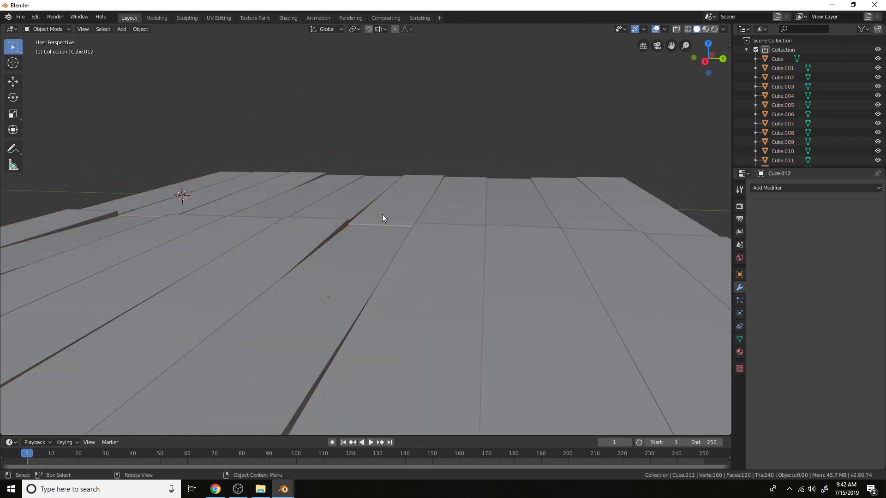
Step: Snap the 3D cursor to the center of a plank near the middle of the back row
scroll(459, 159, "down", 4)
middle_click_drag(459, 159, 471, 217)
scroll(472, 217, "down", 4)
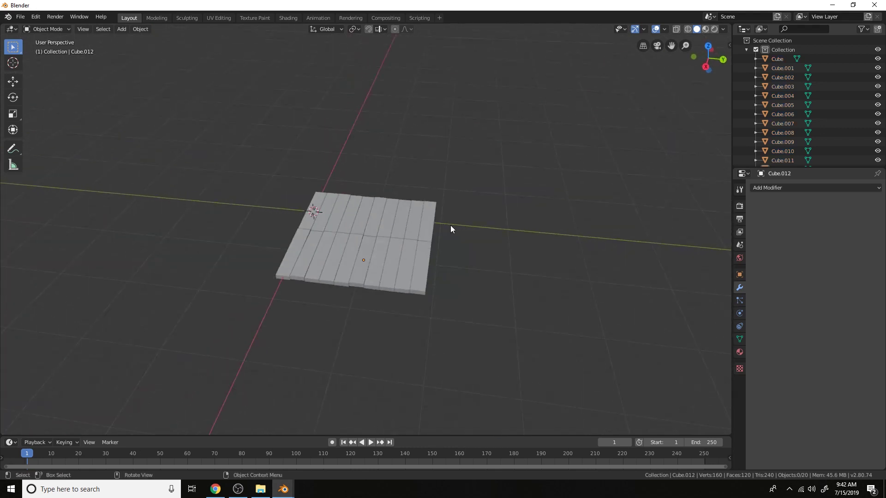
scroll(450, 226, "up", 4)
left_click(427, 230)
key("shift+s")
left_click(434, 260)
Step: Add a plane at the 3D cursor and raise it about 7.8 m along Z above the planks
key("shift+a")
left_click(457, 264)
key("g")
key("z")
left_click(451, 143)
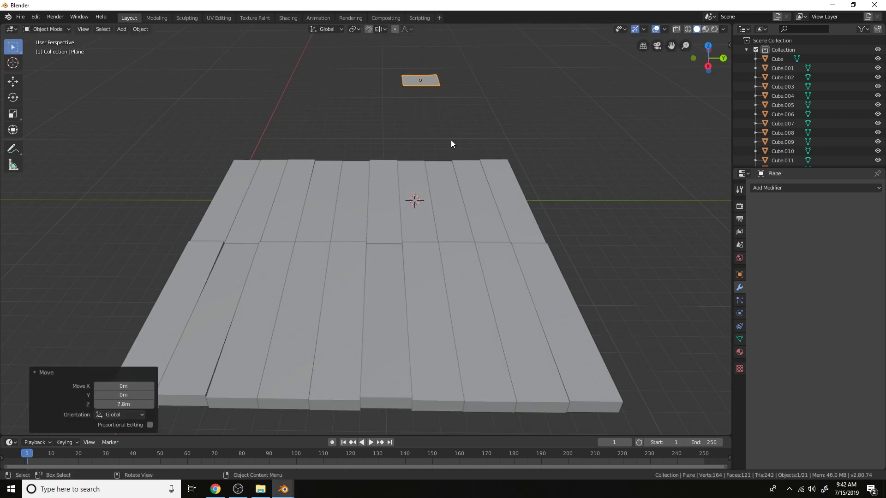
Step: Give the plane a new material with an Emission surface and a strength of 10
left_click(739, 352)
left_click(816, 227)
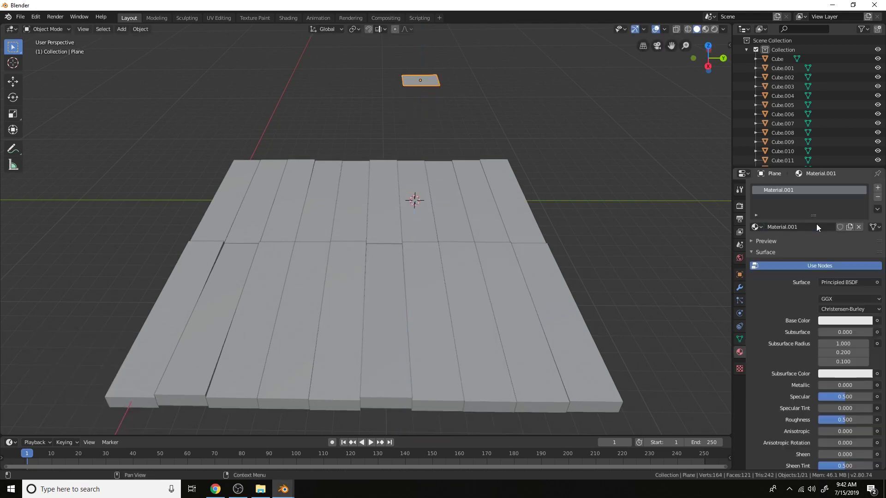
left_click(840, 282)
left_click(826, 249)
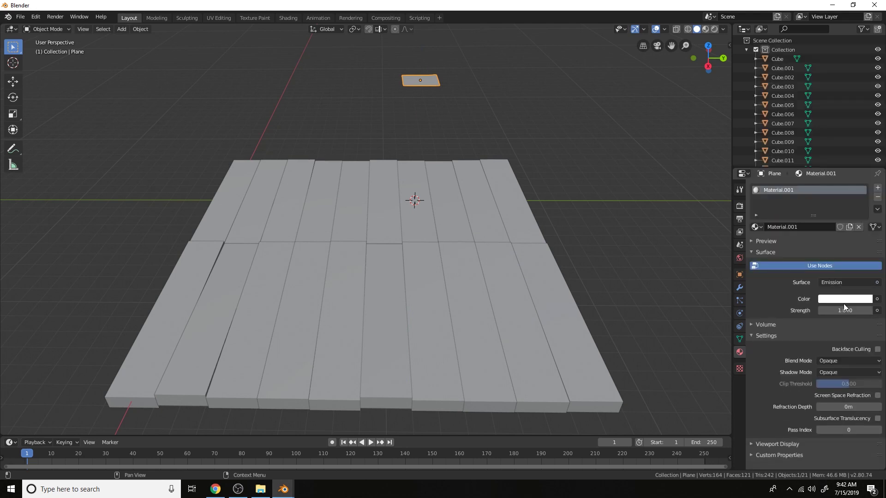
left_click(845, 310)
type("10")
key("Return")
Step: Add a Damped Track constraint to the plane, targeting the plank Cube.011 in the back row
left_click(740, 325)
left_click(795, 188)
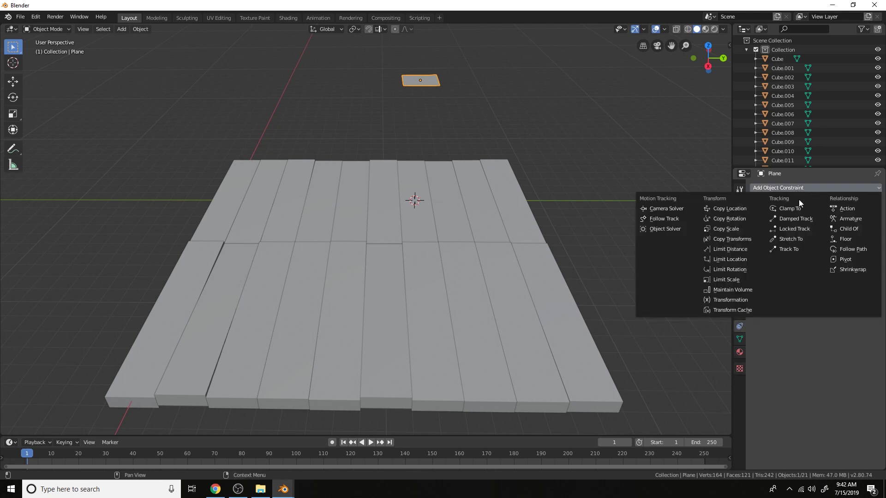
left_click(796, 218)
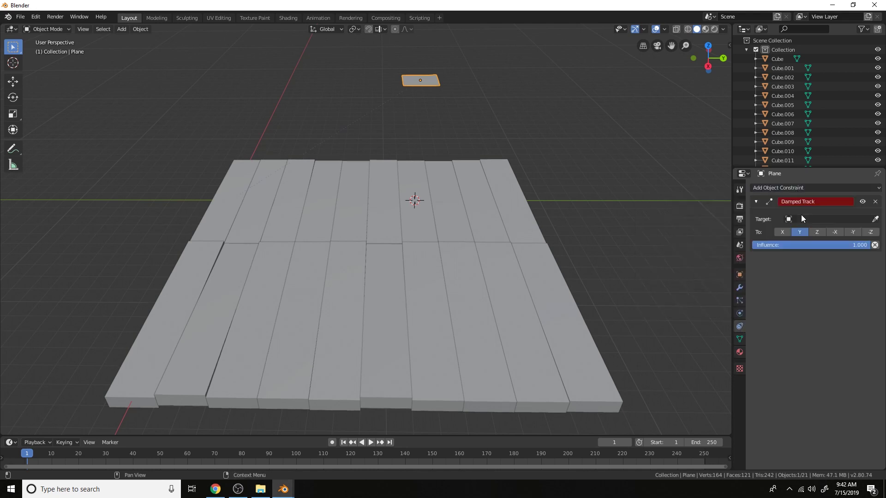
left_click(876, 220)
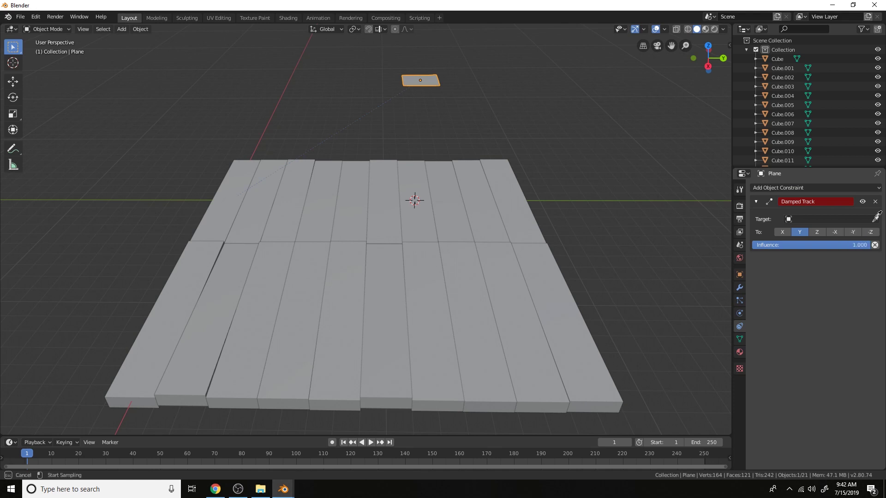
left_click(409, 232)
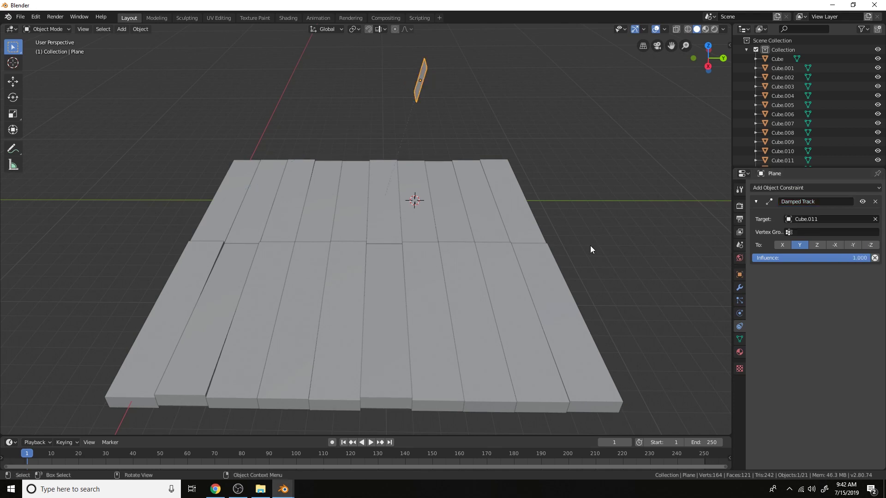
Step: Set the plane's Damped Track axis to -Z and move the plane to a new spot above the planks
left_click(871, 245)
middle_click_drag(474, 164, 466, 123)
key("g")
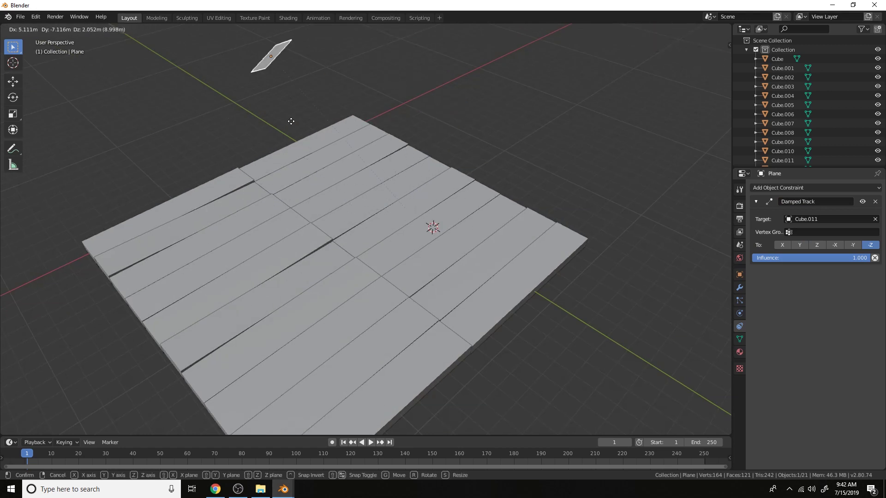
left_click(460, 207)
Step: Try moving the tracked plank Cube.011 away from the floor to test the plane's aim, and undo the move
middle_click_drag(460, 207, 389, 203)
left_click(389, 204)
key("g")
left_click(414, 109)
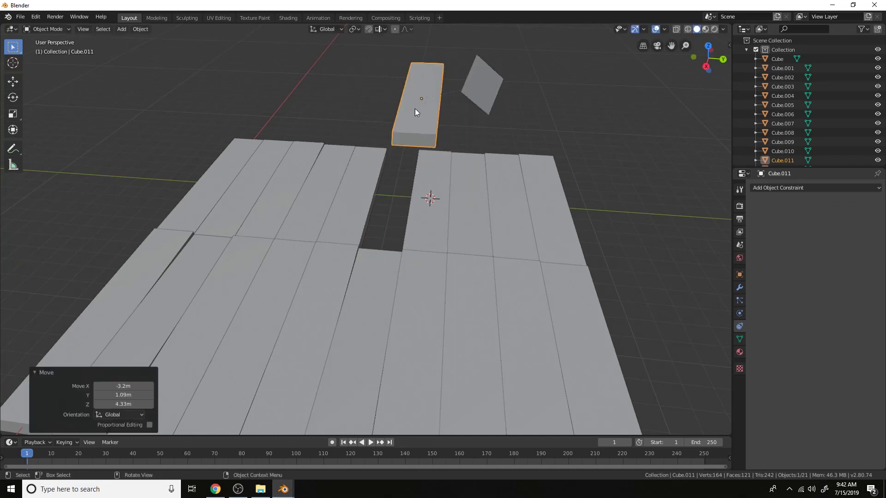
key("ctrl+z")
Step: Scale up the emissive plane by a factor of about 3.27
left_click(492, 101)
key("s")
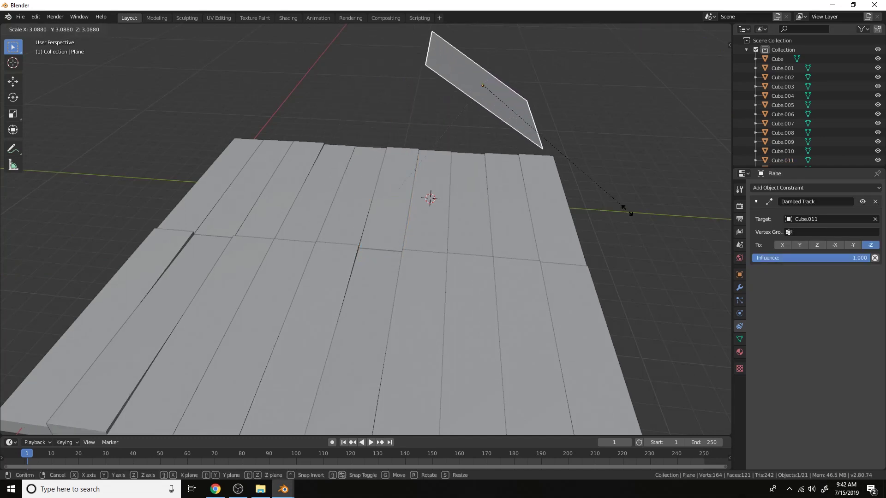
left_click(650, 197)
Step: Switch the render engine to Cycles on GPU Compute and display the viewport in rendered shading
left_click(735, 206)
left_click(852, 187)
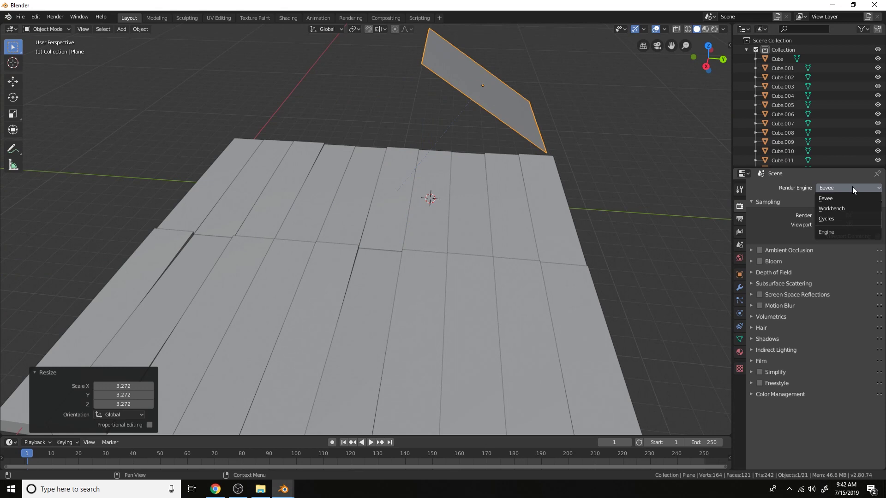
left_click(843, 217)
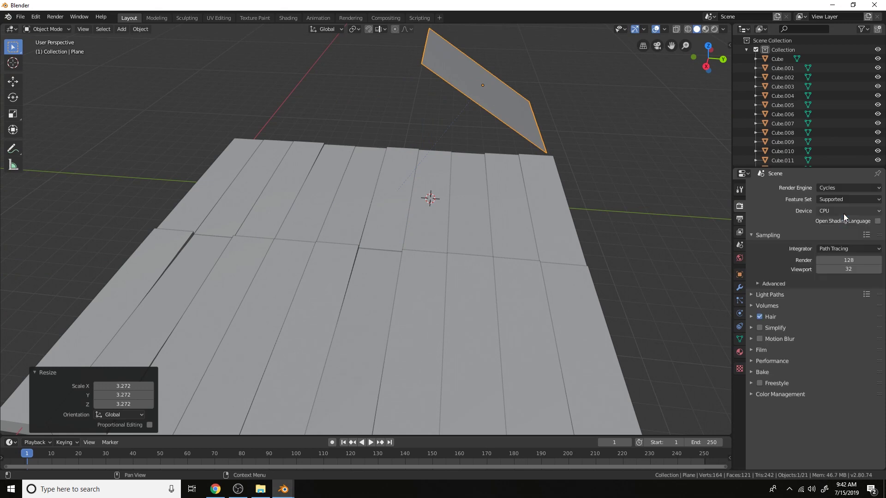
left_click(715, 30)
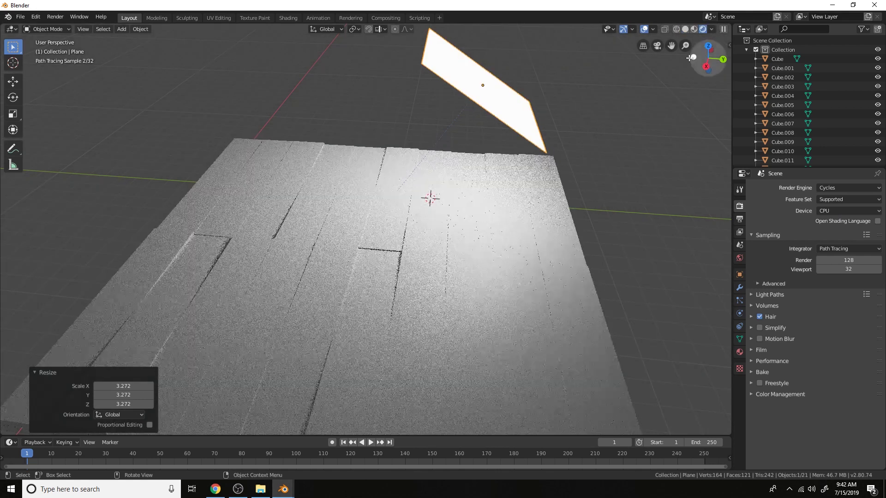
scroll(548, 198, "down", 5)
left_click(837, 210)
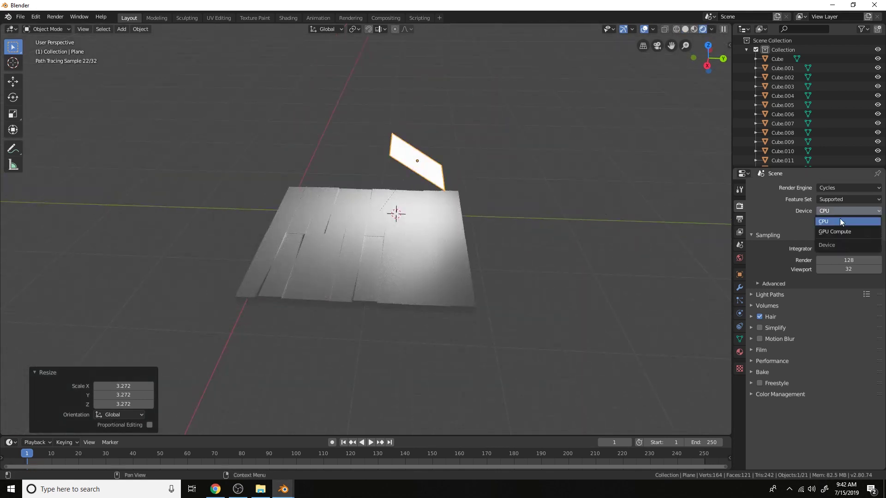
left_click(841, 229)
Step: Select a plank in the back row and replace the timeline with an enlarged Shader Editor showing its material
middle_click_drag(576, 258, 442, 232)
left_click(442, 232)
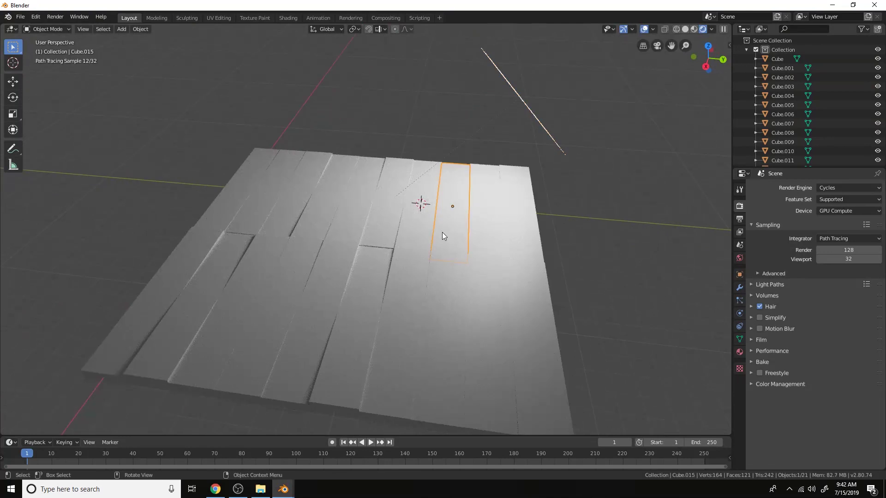
left_click(9, 442)
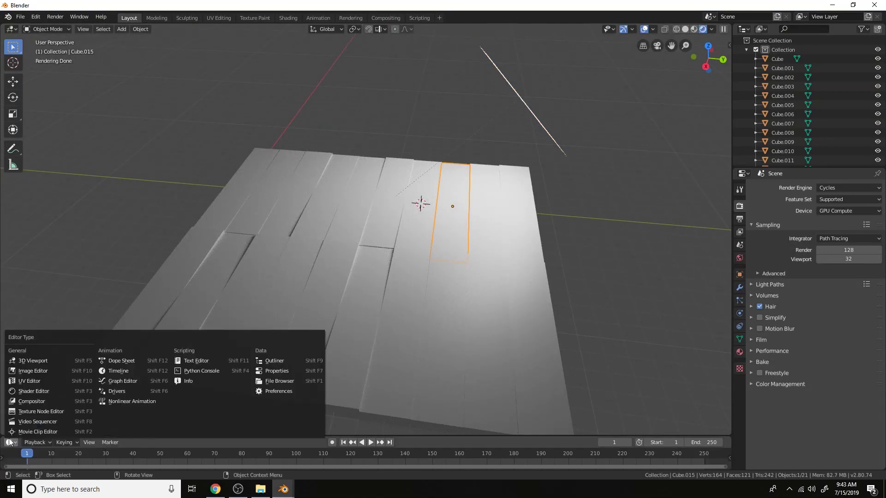
left_click(30, 395)
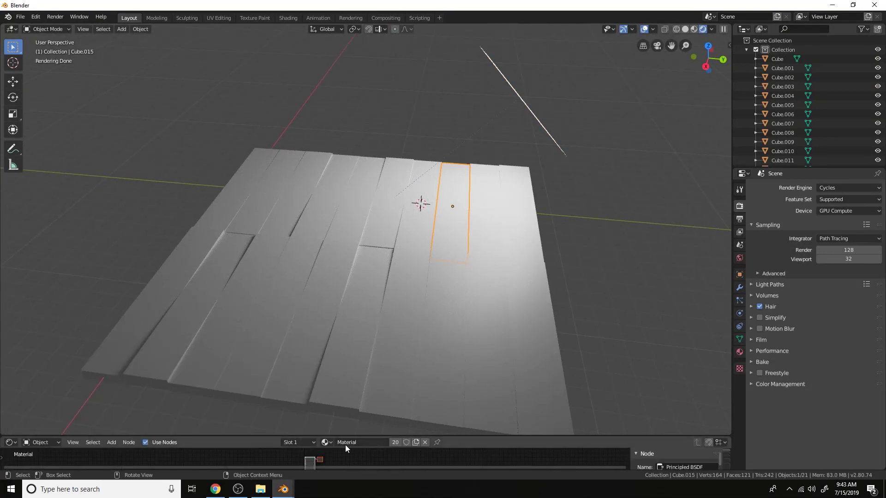
left_click_drag(344, 436, 368, 211)
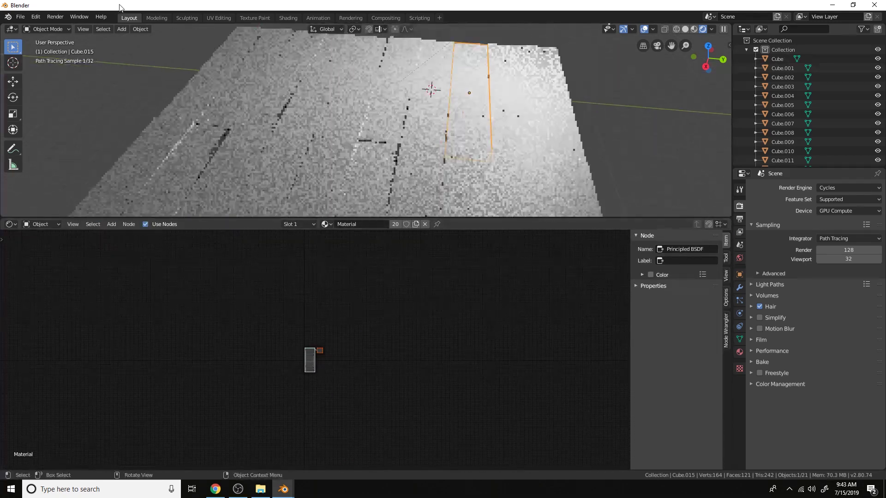
Step: Find the Node Wrangler add-on in the preferences by searching "node" and make sure it is enabled
left_click(36, 16)
left_click(72, 138)
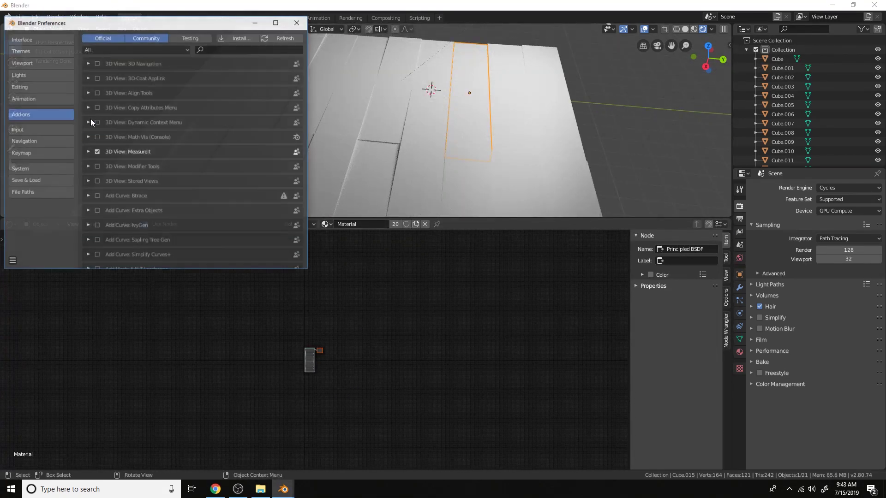
left_click(220, 51)
type("node")
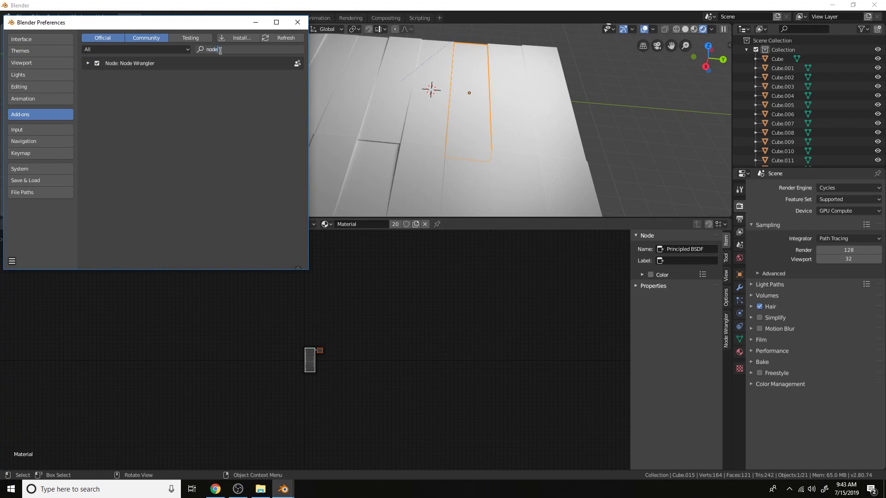
left_click(96, 65)
left_click(97, 63)
left_click(96, 64)
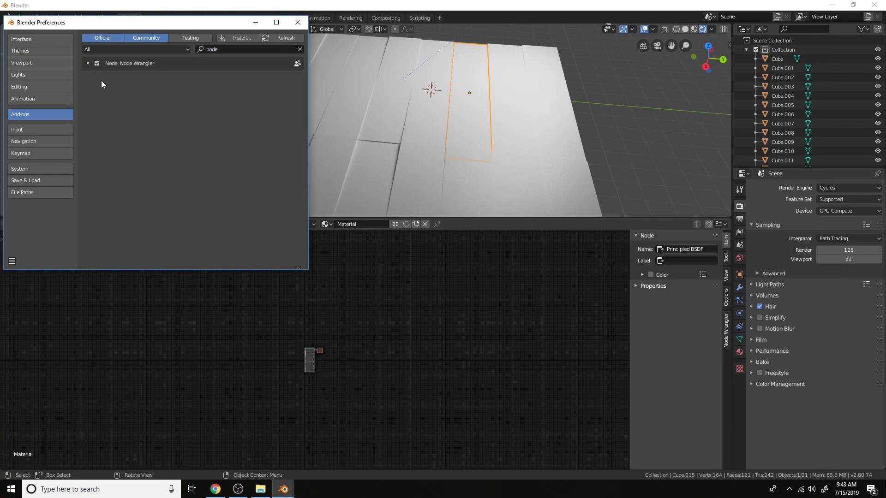
left_click(255, 368)
Step: Add a Musgrave Texture node before the Principled BSDF in the plank material
scroll(255, 364, "up", 8)
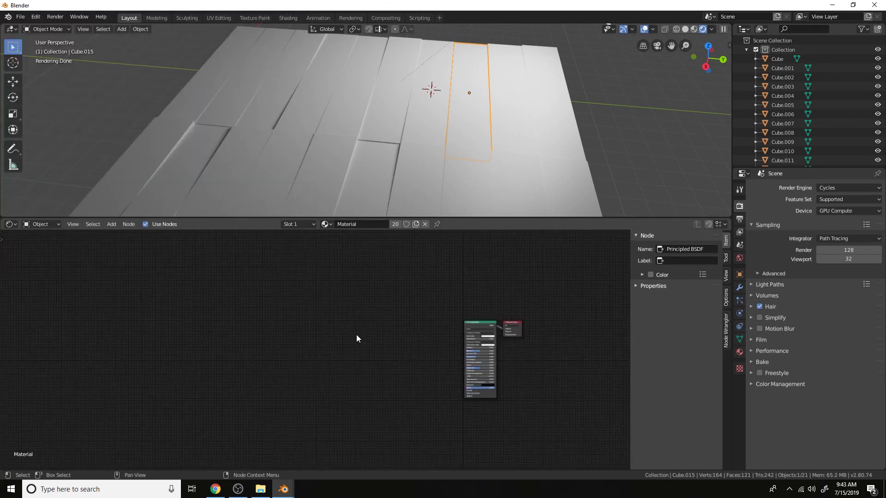
scroll(364, 315, "up", 2)
key("shift+a")
key("s")
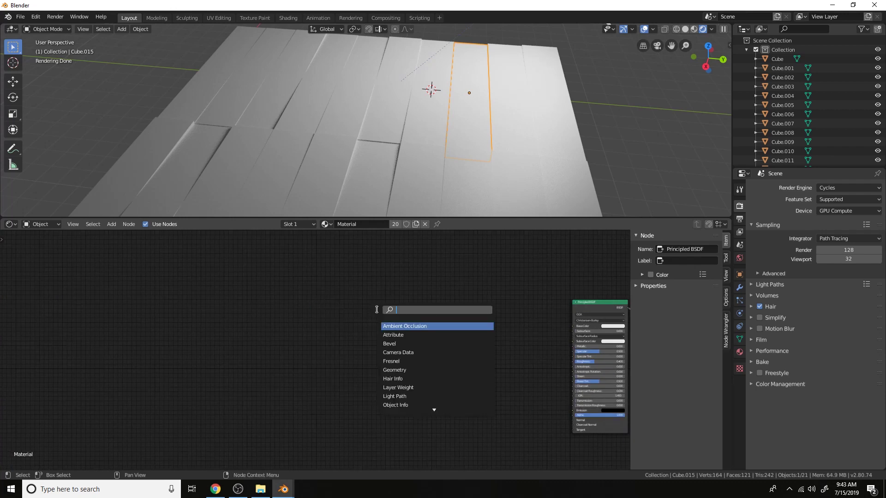
type("mus")
key("Return")
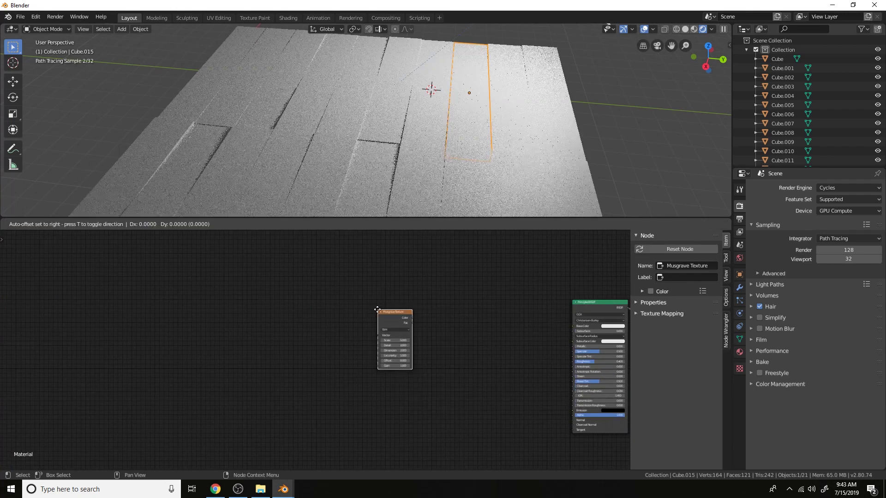
left_click(361, 306)
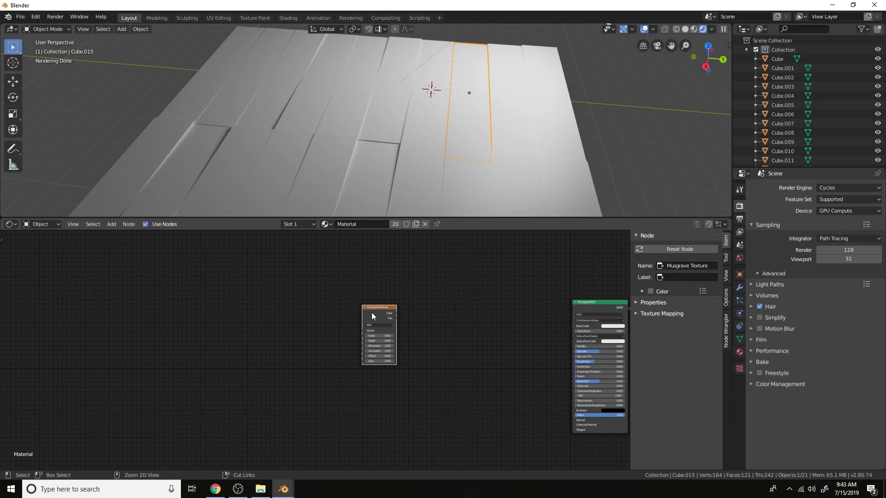
Step: Add Texture Coordinate and Mapping nodes to the Musgrave Texture, preview it on the planks, and feed the Mapping from Object coordinates
key("ctrl+t")
left_click(377, 311, "ctrl+shift")
scroll(396, 309, "up", 2)
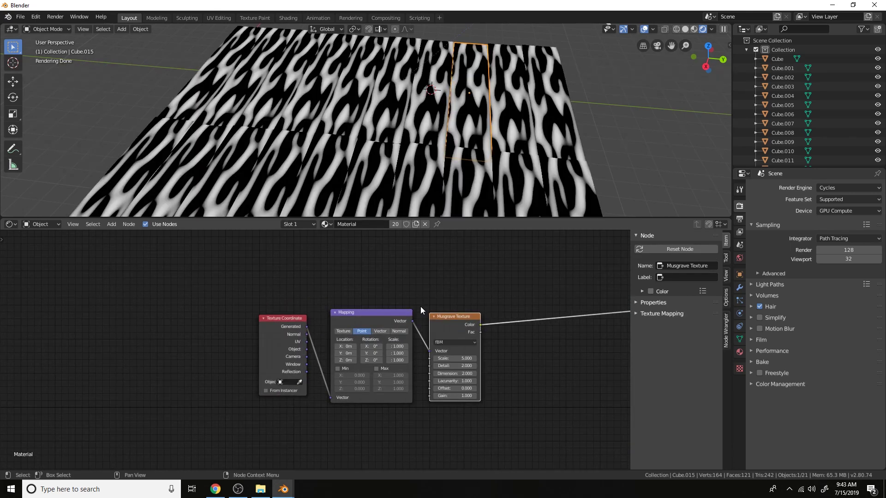
scroll(332, 339, "up", 2)
left_click_drag(304, 353, 342, 418)
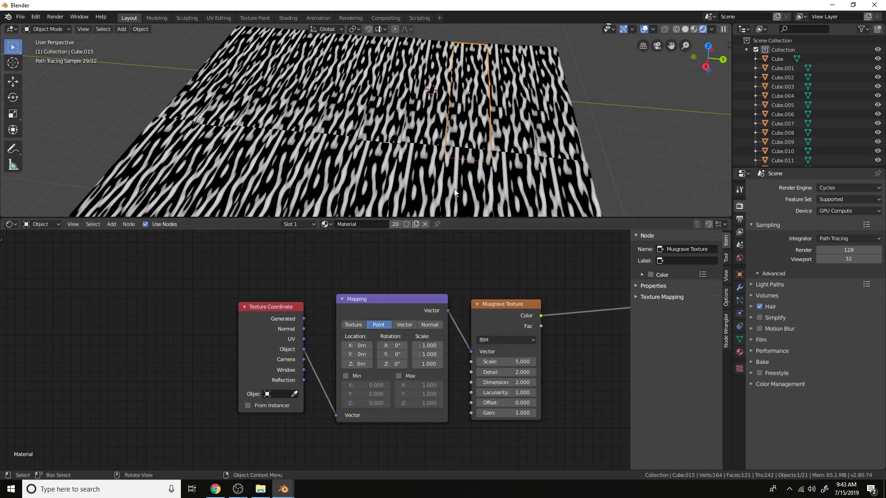
Step: Try a Musgrave Texture scale of 1, and set the scale to 2
scroll(455, 172, "down", 1)
scroll(493, 302, "down", 1)
middle_click_drag(498, 307, 397, 278)
scroll(408, 148, "up", 1)
middle_click_drag(408, 148, 429, 183)
scroll(432, 315, "up", 4)
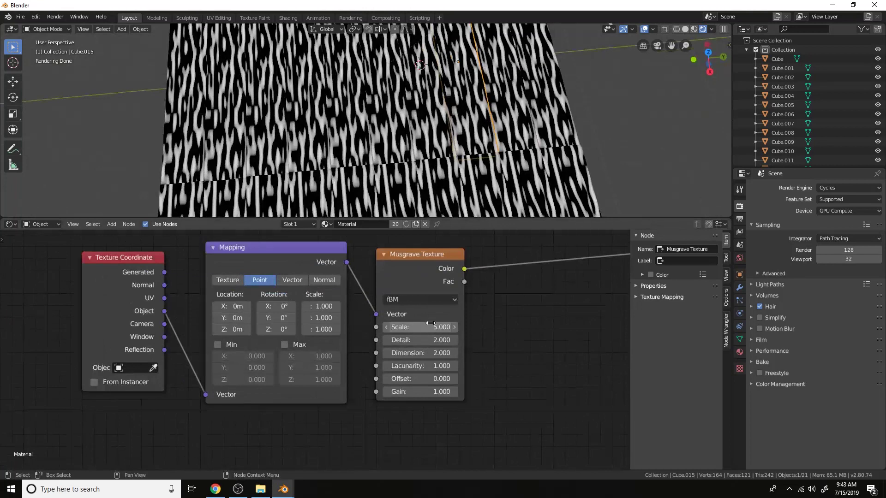
left_click(429, 326)
type("1")
key("Return")
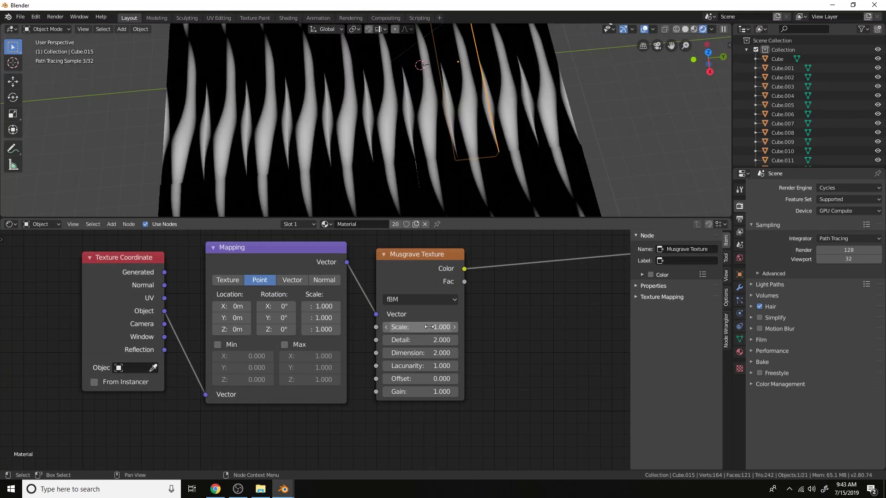
left_click(429, 326)
type("2")
key("Return")
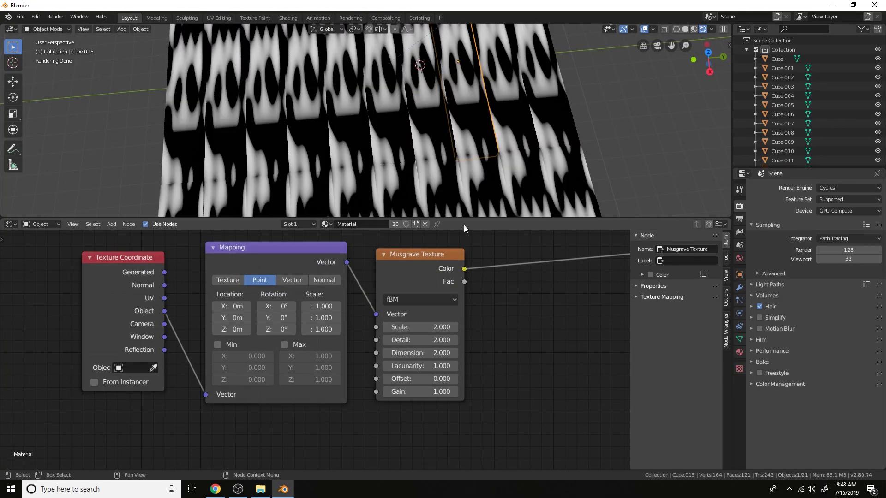
Step: Duplicate the Musgrave Texture node and insert the copy into the link after the original's Color output
scroll(459, 137, "down", 3)
mouse_move(512, 311)
middle_mouse_down()
mouse_move(504, 303)
mouse_move(298, 305)
middle_mouse_up()
key("shift+d")
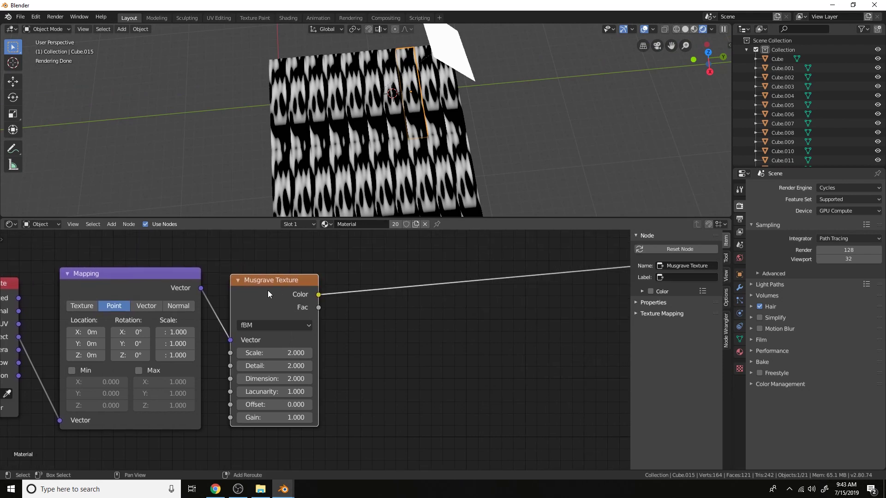
left_click(429, 262)
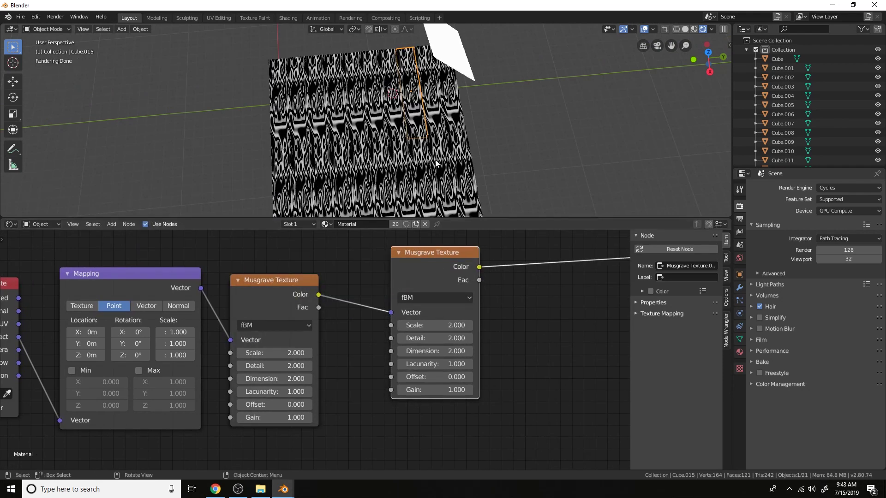
Step: Set the second Musgrave Texture's scale to 50
scroll(399, 157, "up", 3)
scroll(399, 156, "up", 2)
left_click(446, 322)
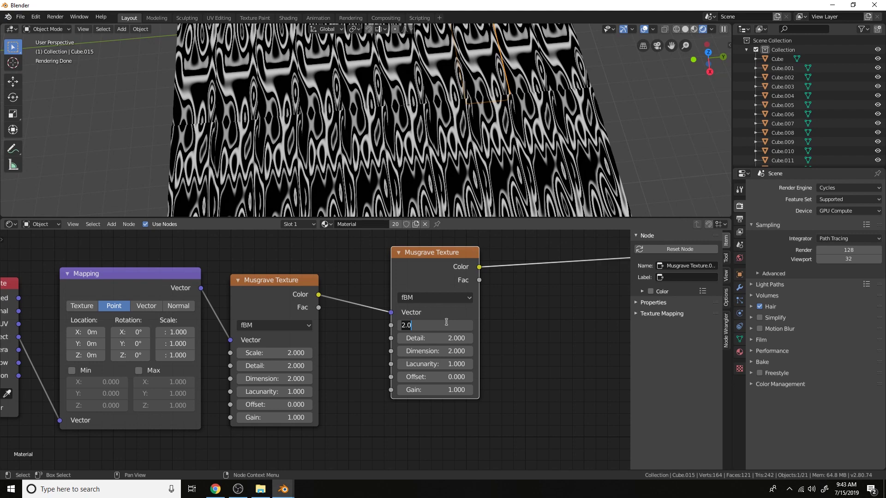
type("50")
key("Return")
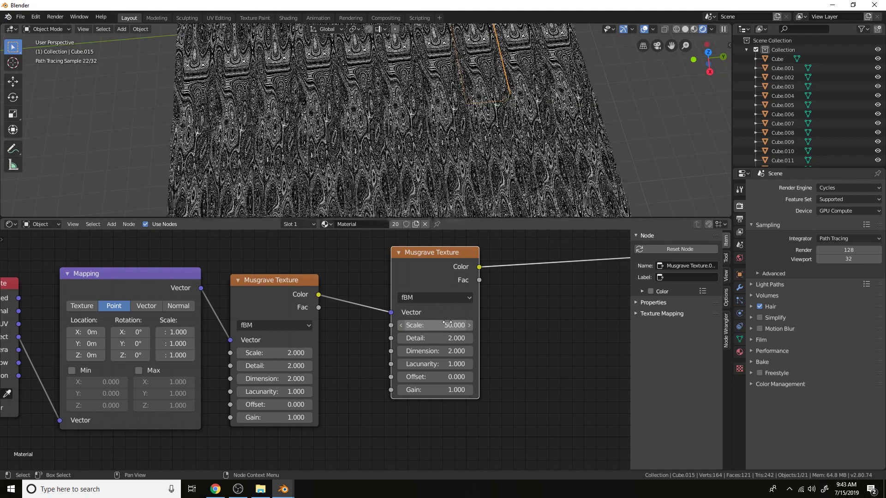
Step: Reduce the first Musgrave Texture's scale to 1
scroll(444, 168, "up", 2)
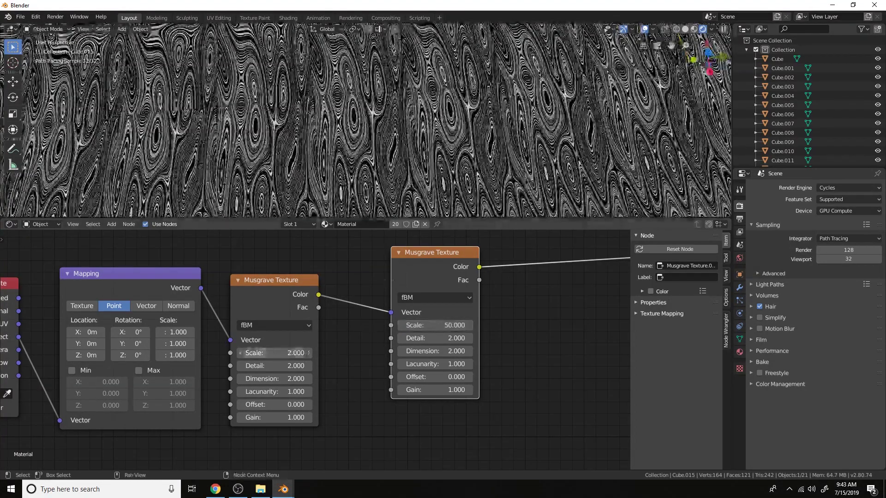
left_click_drag(284, 353, 272, 353)
scroll(469, 86, "down", 4)
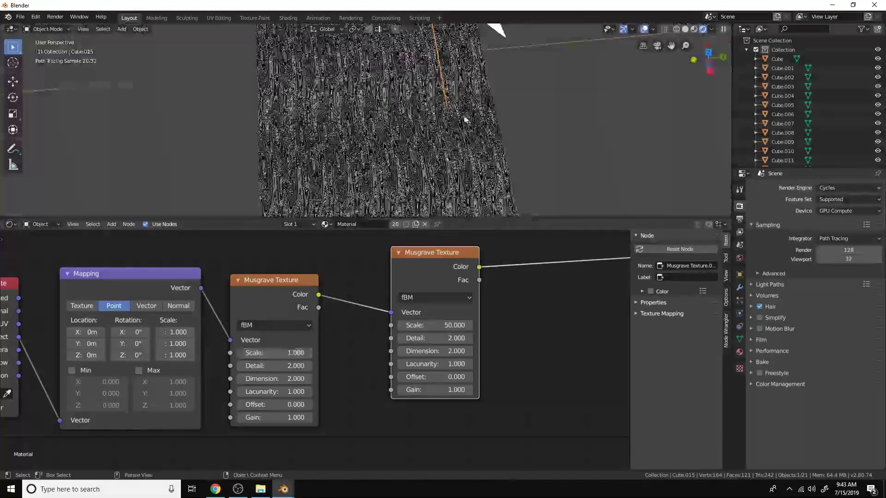
Step: Examine the layered grain pattern across the planks from a distance and up close, along with the node chain
scroll(475, 111, "up", 3)
scroll(478, 112, "down", 3)
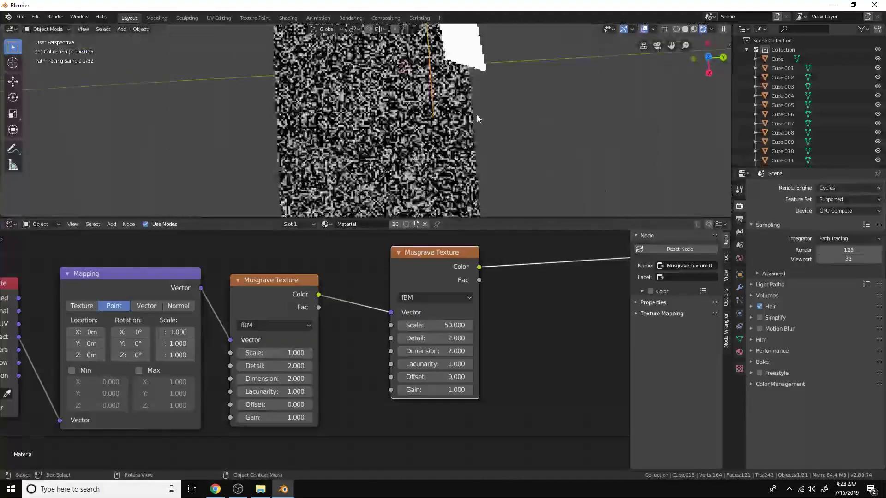
scroll(490, 320, "down", 2)
middle_click_drag(490, 320, 468, 268)
scroll(488, 124, "up", 4)
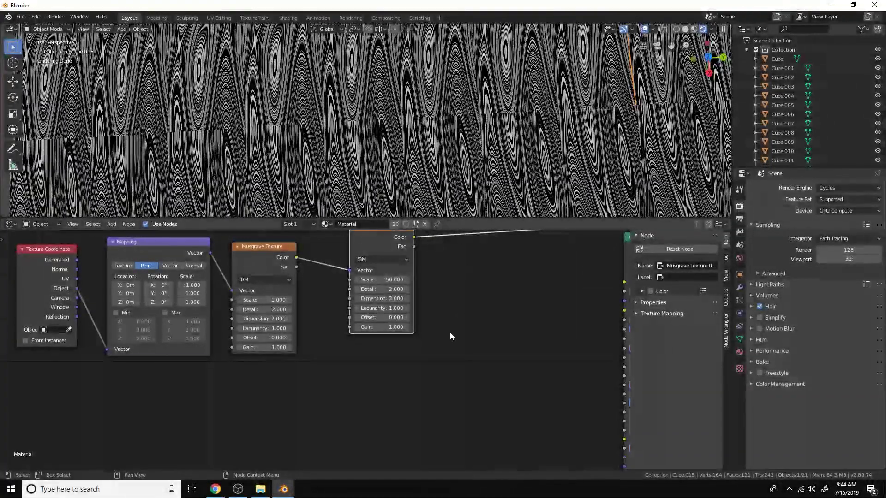
middle_click_drag(451, 336, 481, 366)
scroll(466, 78, "up", 2)
scroll(465, 78, "up", 1)
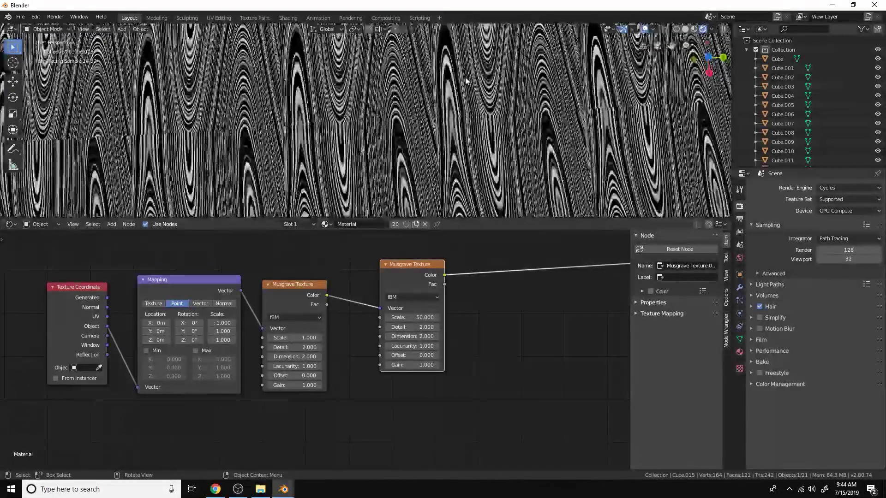
scroll(465, 77, "up", 1)
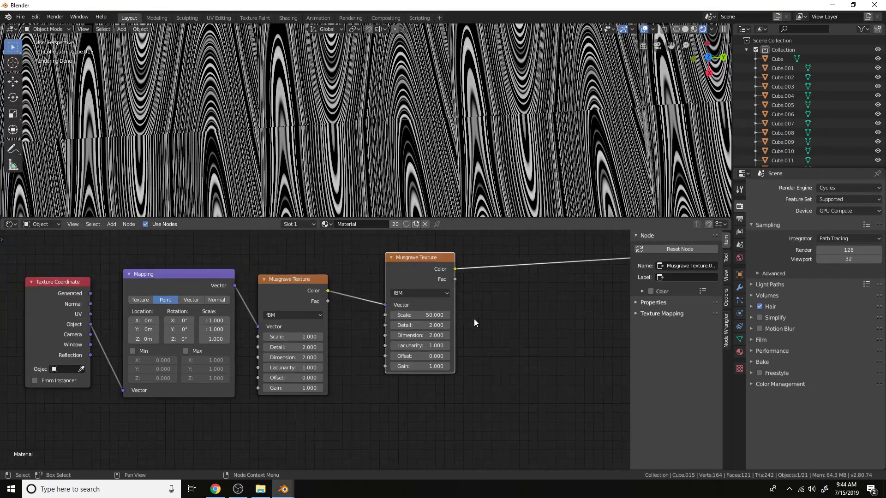
Step: Set the Detail of both Musgrave Texture nodes to 1
scroll(474, 319, "up", 2)
scroll(428, 143, "up", 4)
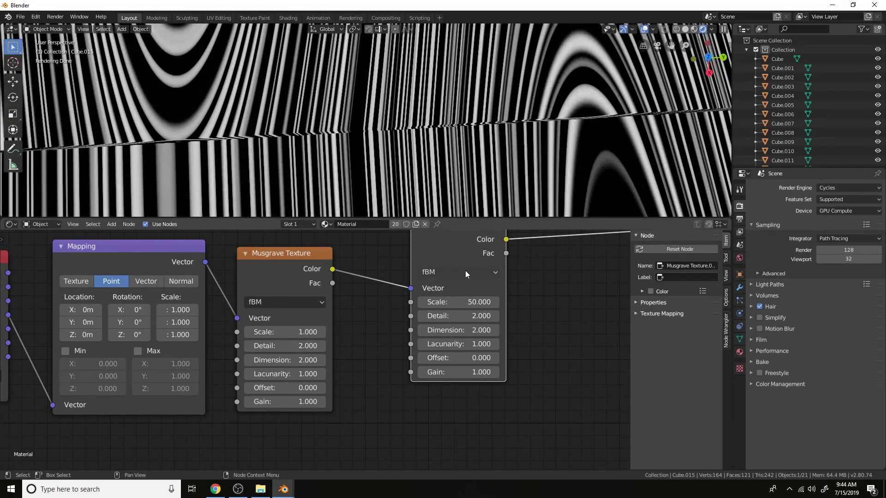
left_click(478, 315)
type("2.0")
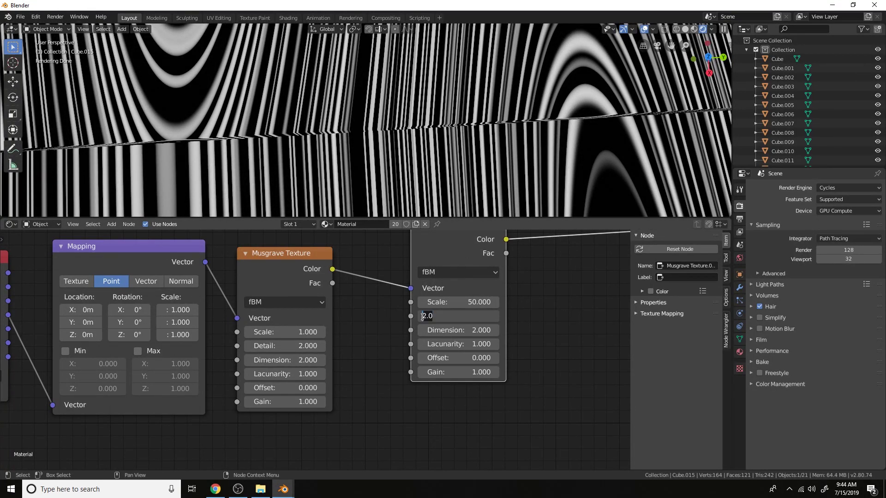
type("1")
key("Return")
left_click(290, 345)
type("1")
key("Return")
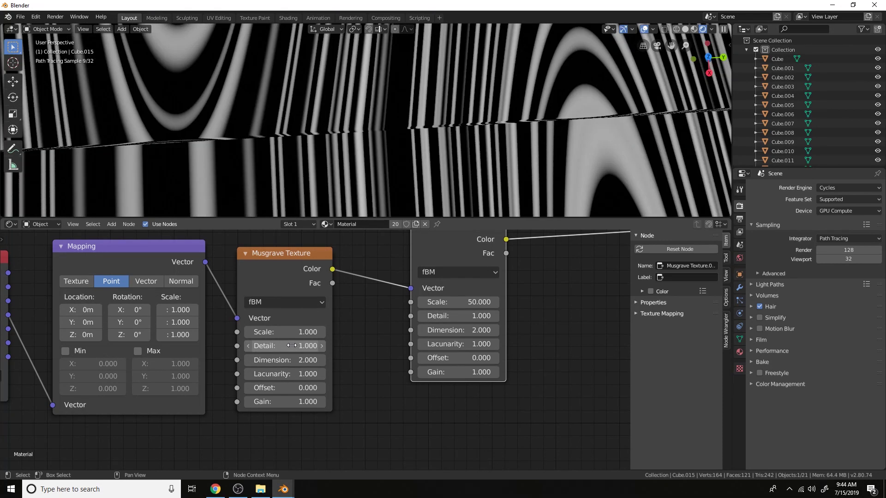
Step: Duplicate the scale-50 Musgrave Texture beneath the original and connect the first Musgrave's Color output to the copy's Vector input
scroll(433, 152, "down", 2)
scroll(497, 314, "down", 5)
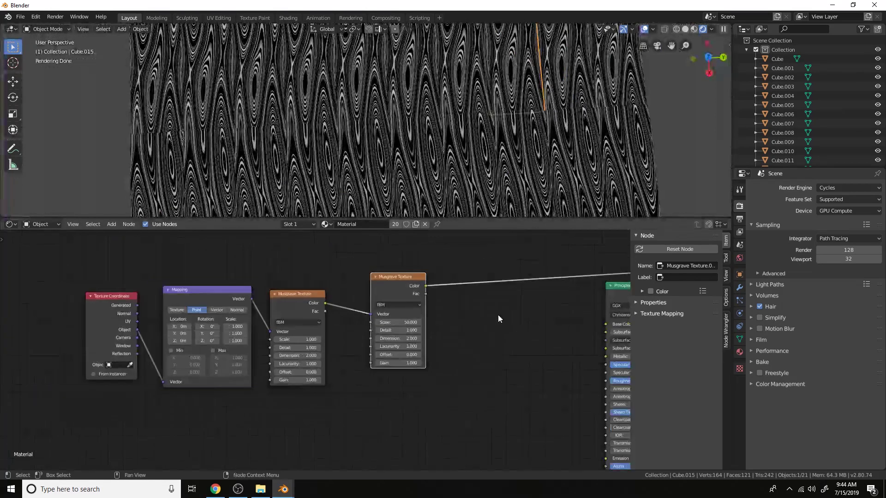
scroll(397, 296, "down", 1)
scroll(397, 290, "up", 1)
scroll(396, 291, "up", 1)
left_click_drag(389, 294, 403, 294)
scroll(436, 296, "down", 1)
scroll(436, 296, "down", 1)
mouse_move(414, 364)
middle_mouse_down()
mouse_move(379, 343)
mouse_move(444, 338)
mouse_move(418, 347)
mouse_move(405, 375)
middle_mouse_up()
scroll(389, 353, "up", 4)
left_click_drag(392, 296, 398, 264)
key("shift+d")
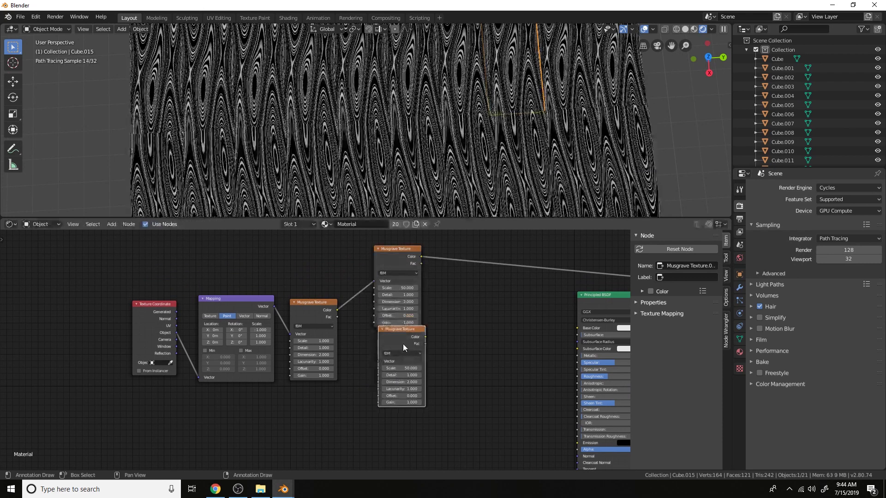
left_click(403, 344)
scroll(378, 328, "up", 1)
left_click_drag(342, 301, 405, 367)
Step: Set the duplicated Musgrave Texture's scale to 100
double_click(423, 372)
type("100")
key("Return")
Step: Insert a MixRGB node after the scale-50 Musgrave Texture and feed the scale-100 Musgrave's Color into its Color2 input
middle_click_drag(450, 341, 403, 361)
key("shift+a")
type("mix")
key("Down")
key("Return")
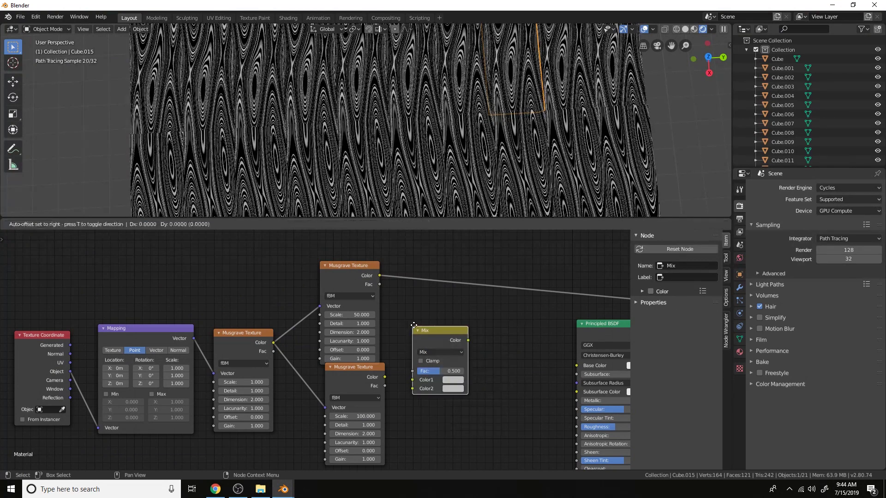
left_click(444, 257)
left_click_drag(384, 377, 445, 316)
left_click_drag(469, 258, 461, 311)
Step: Try the Dodge blend type on the mix node with a factor of 1
scroll(460, 312, "up", 2)
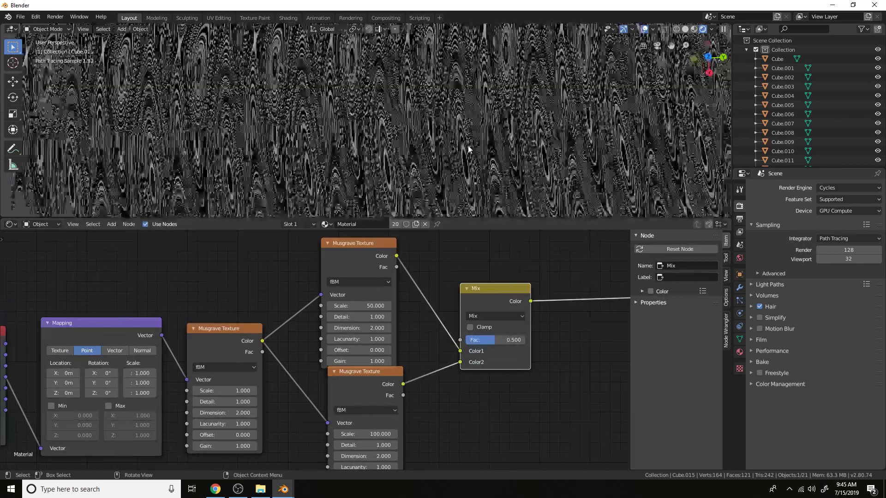
left_click(498, 316)
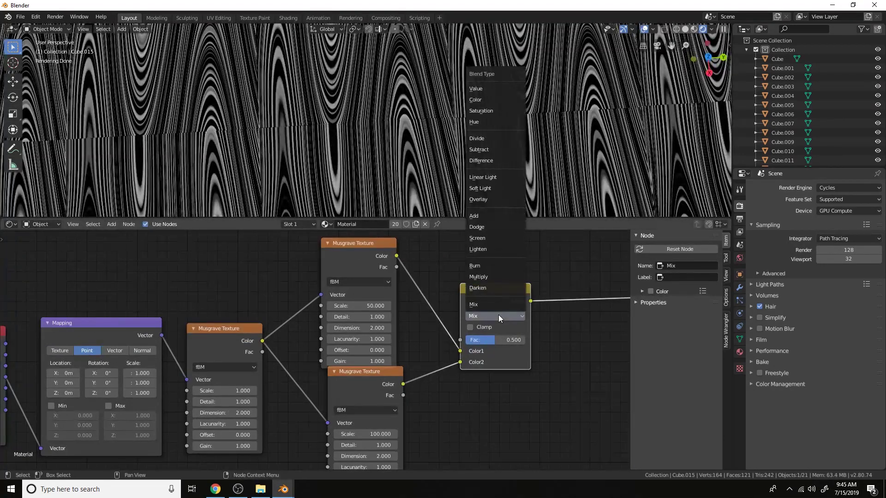
left_click(496, 227)
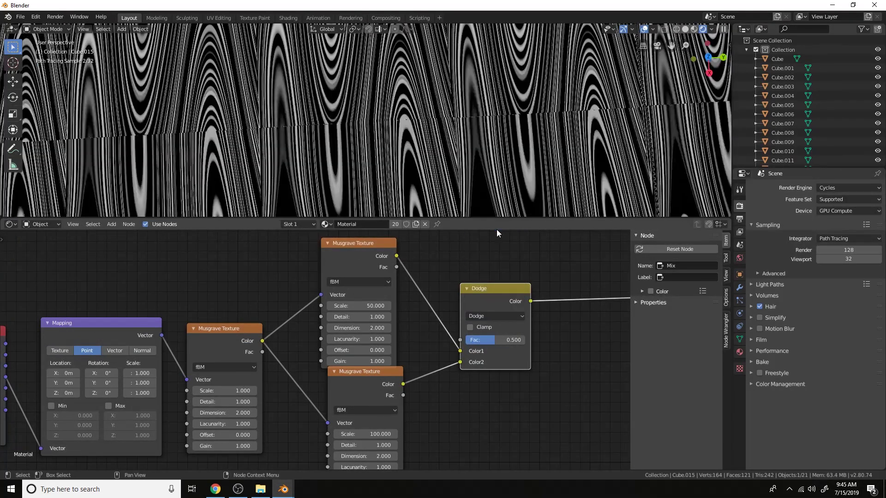
mouse_move(479, 340)
left_mouse_down()
mouse_move(513, 340)
mouse_move(450, 340)
mouse_move(510, 340)
left_mouse_up()
Step: Change the mix node's blend type to Overlay and set its factor to about 0.625
left_click(502, 315)
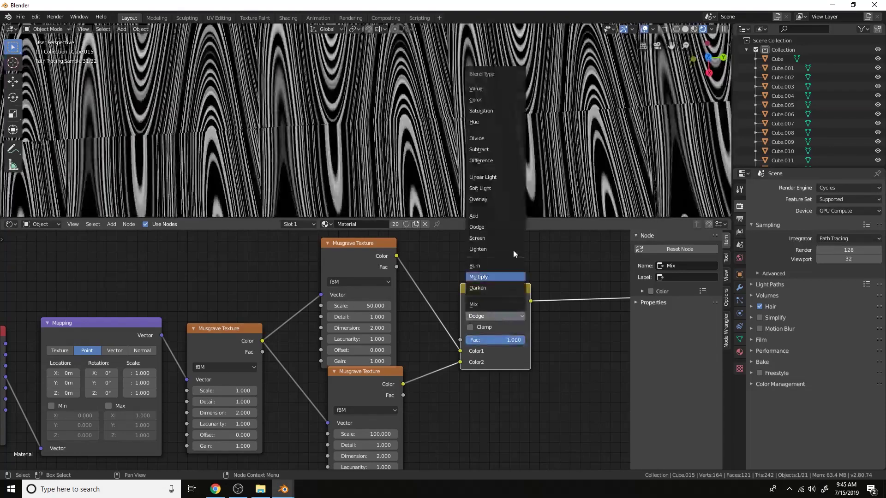
left_click(502, 201)
scroll(489, 151, "down", 11)
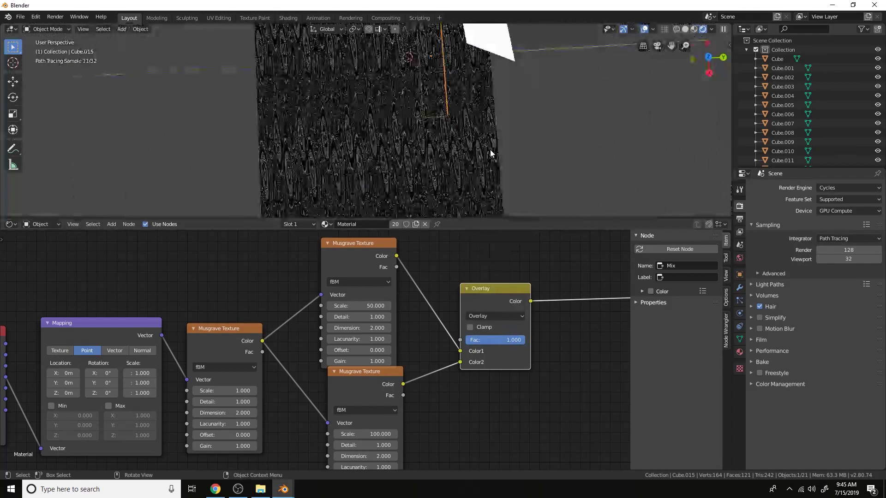
middle_click_drag(494, 165, 495, 128, "shift")
scroll(495, 128, "up", 3)
scroll(495, 129, "up", 4)
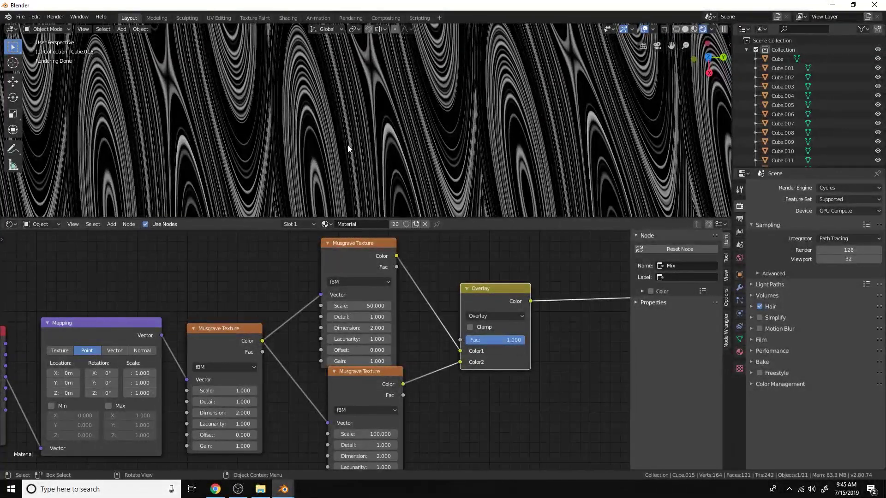
left_click_drag(487, 341, 466, 341)
Step: Examine the overlaid grain pattern on the planks from a distance and up close, along with the node chain
scroll(502, 143, "down", 5)
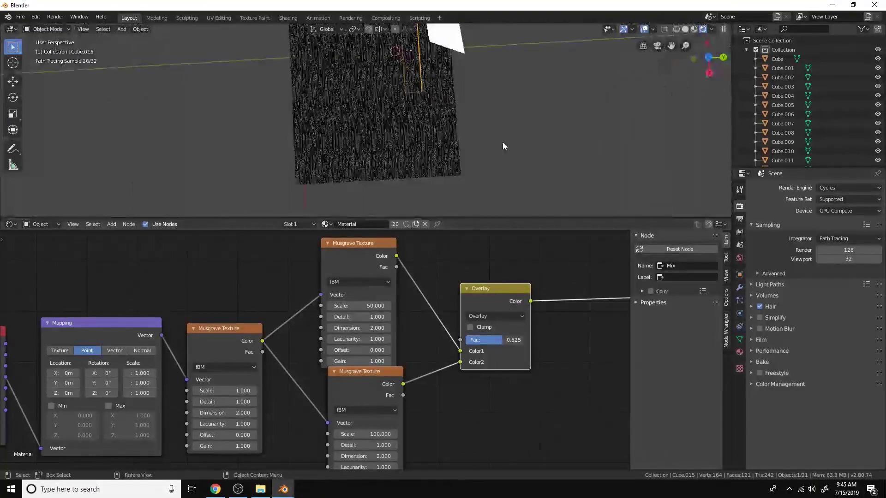
scroll(500, 148, "up", 5)
scroll(502, 338, "down", 6)
middle_click_drag(514, 329, 395, 308)
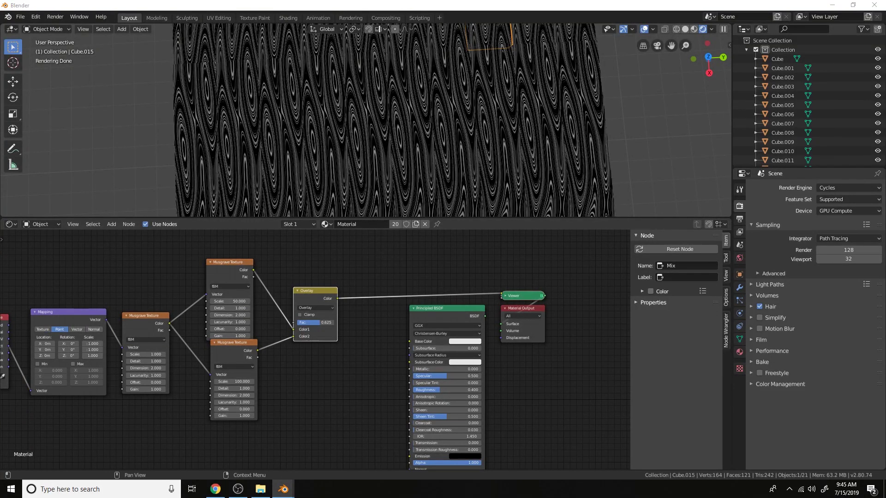
scroll(445, 129, "down", 5)
middle_click_drag(445, 129, 438, 114)
scroll(438, 113, "up", 5)
scroll(439, 117, "up", 2)
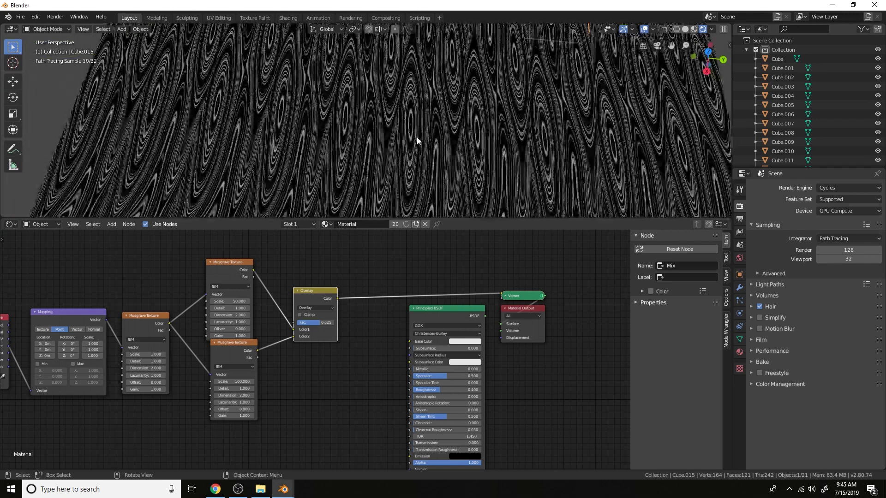
scroll(311, 383, "down", 2)
scroll(312, 383, "down", 2)
Step: Add a Noise Texture below the Musgrave nodes and give it its own Mapping and Texture Coordinate nodes
middle_click_drag(312, 383, 383, 332)
scroll(349, 364, "up", 3)
middle_click_drag(349, 366, 382, 330)
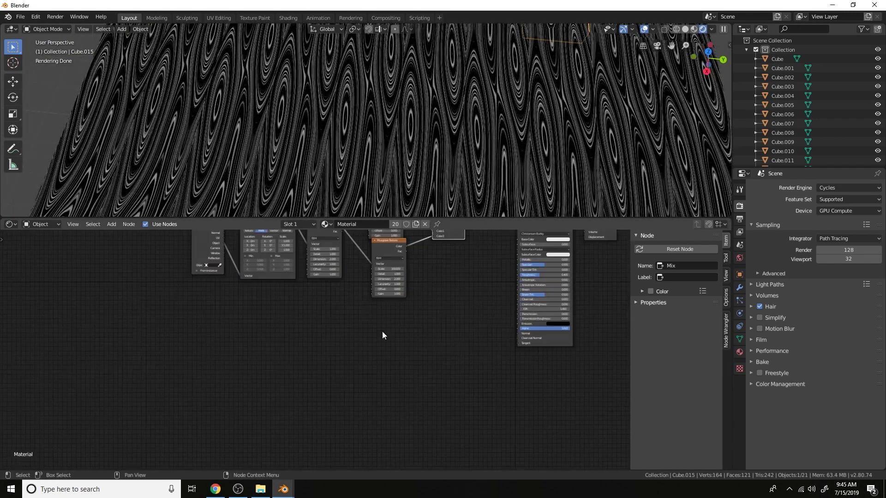
key("shift+a")
left_click(382, 329)
type("noise")
key("Return")
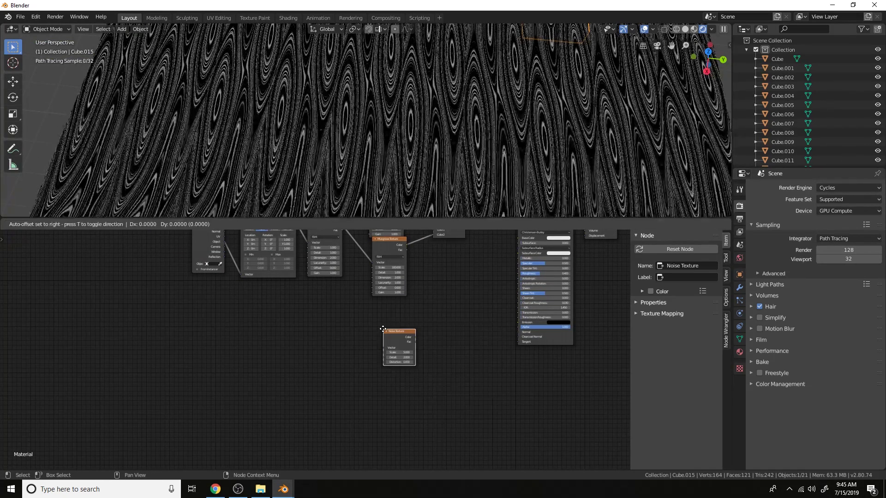
left_click(366, 341)
key("ctrl+t")
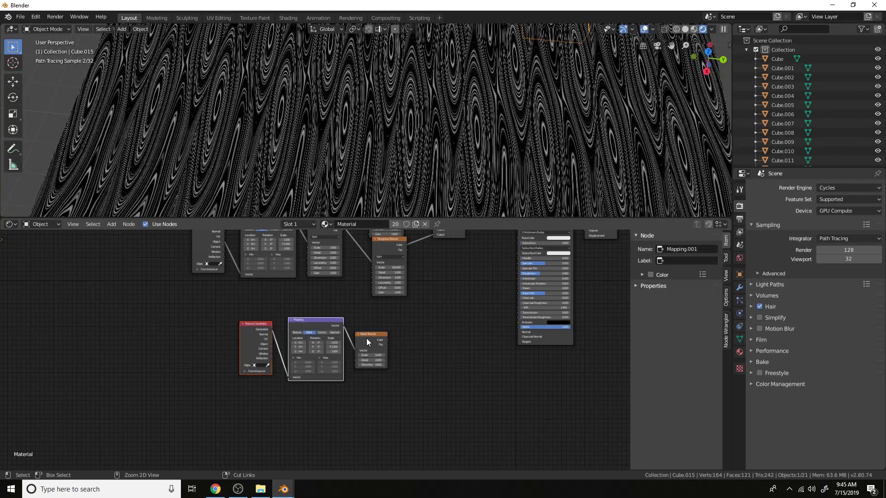
Step: Feed the Object coordinates into the noise's Mapping node and preview the Noise Texture on the planks
scroll(366, 337, "up", 4)
left_click_drag(214, 337, 252, 414)
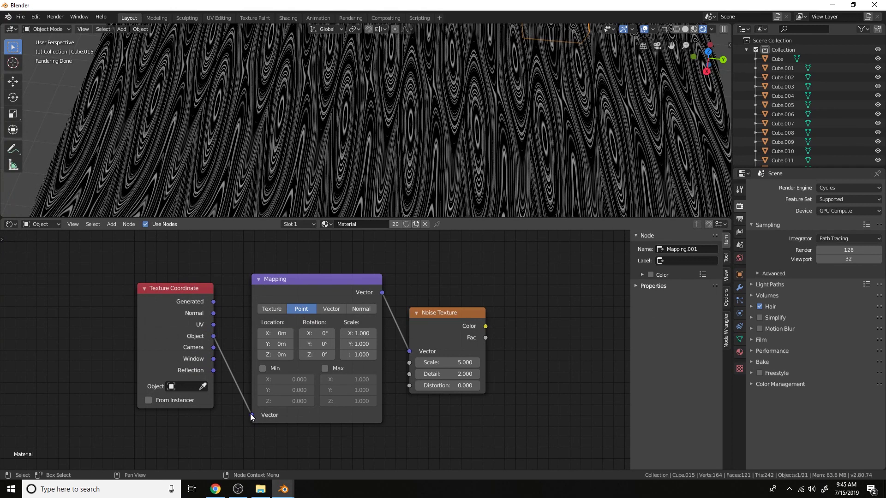
left_click(446, 336, "ctrl+shift")
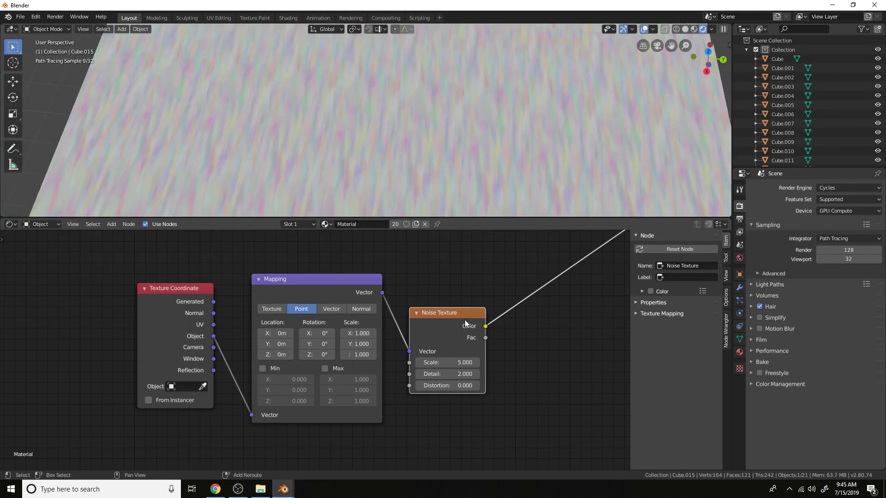
scroll(464, 319, "down", 2)
scroll(467, 158, "down", 3)
scroll(467, 166, "up", 3)
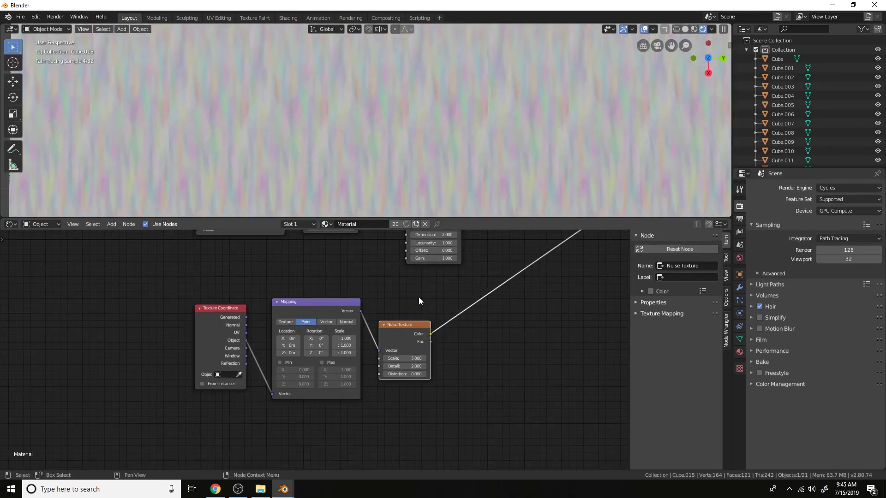
Step: Set the X scale of the noise's Mapping node to 0.1
scroll(408, 303, "up", 3)
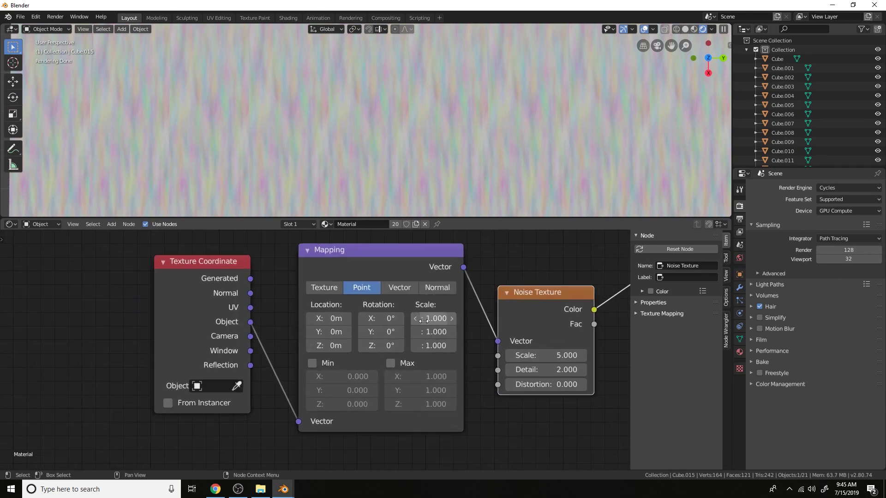
left_click(437, 318)
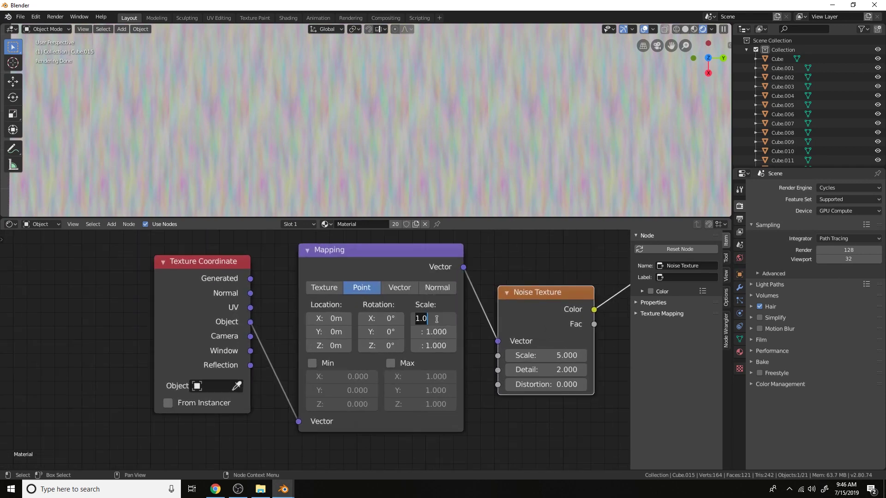
type(".1")
key("Return")
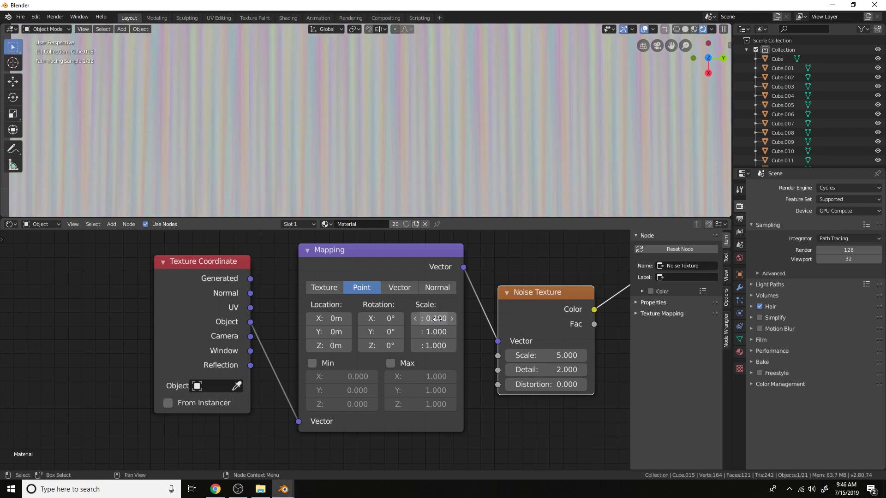
Step: Select all objects in the scene and apply their scale
scroll(495, 147, "down", 3)
key("a")
key("ctrl+a")
left_click(447, 136)
scroll(447, 137, "up", 4)
scroll(518, 282, "down", 7)
Step: Preview the Overlay node's output and set the X scale of the Musgrave chain's Mapping node to 0.1
middle_click_drag(528, 236, 434, 380)
left_click(476, 254, "ctrl+shift")
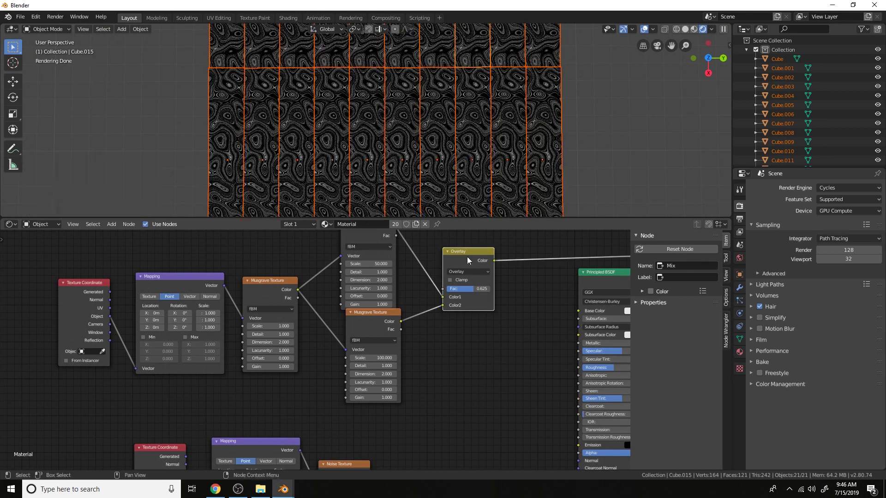
middle_click_drag(467, 256, 512, 265)
scroll(378, 322, "up", 3)
left_click(366, 305)
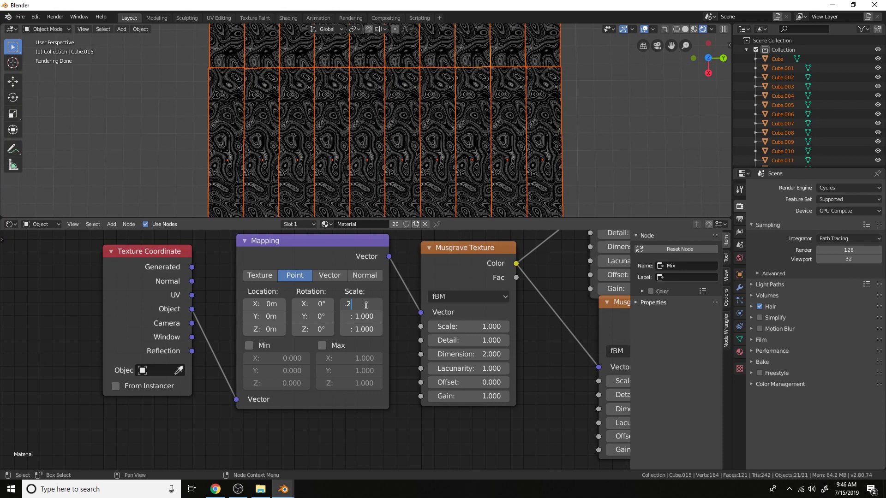
type(".1")
key("Return")
middle_click_drag(429, 129, 439, 137)
Step: Preview the Noise Texture and insert a duplicate of it into the link after its Color output
scroll(372, 341, "down", 4)
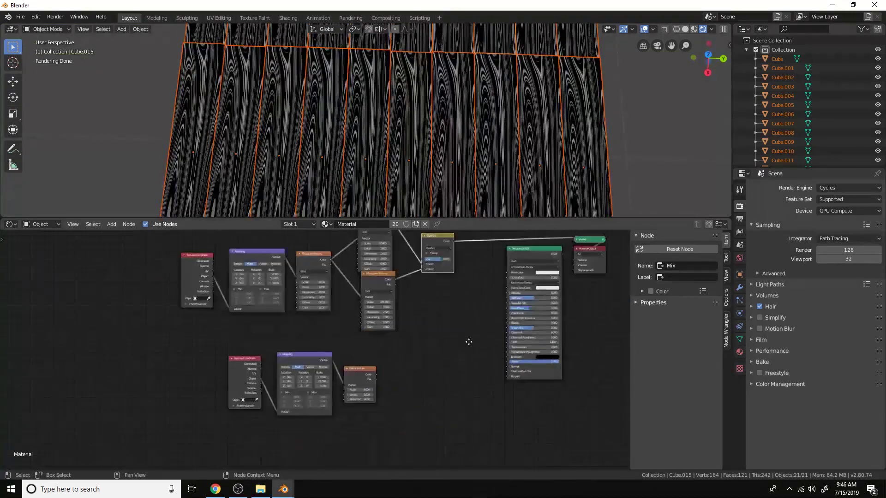
left_click(355, 327, "ctrl+shift")
scroll(427, 171, "up", 2)
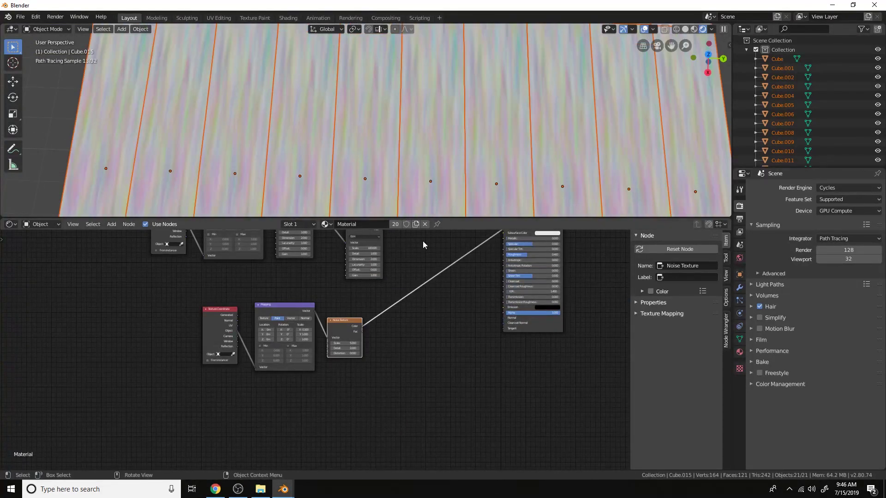
scroll(422, 277, "up", 3)
middle_click_drag(422, 303, 380, 318)
key("shift+d")
left_click(511, 283)
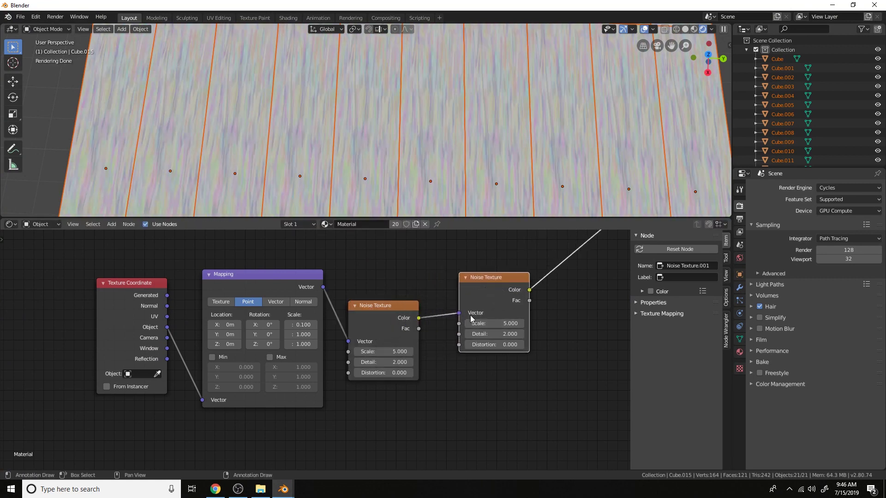
Step: Set the first Noise Texture's scale to 2
mouse_move(519, 121)
middle_mouse_down()
mouse_move(522, 141)
mouse_move(507, 136)
middle_mouse_up()
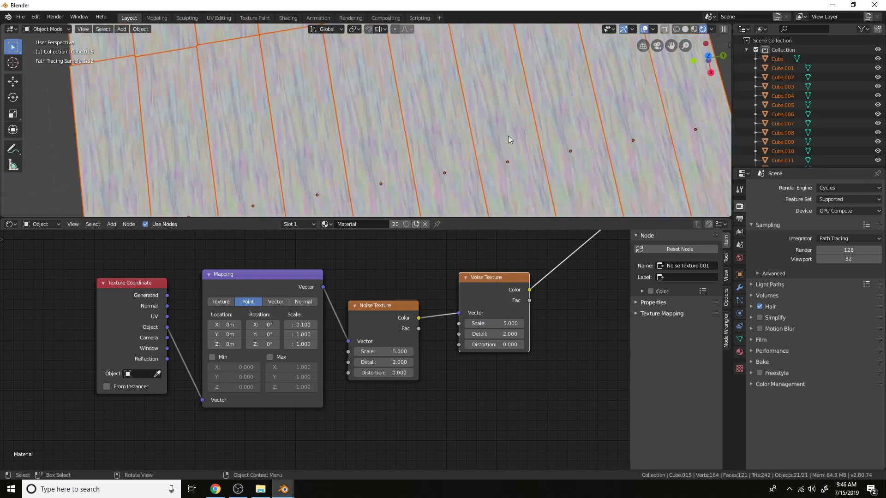
left_click(387, 352)
type("2")
key("Return")
Step: Set the second Noise Texture's distortion to about 2.7 and its scale to 3
middle_click_drag(438, 111, 444, 94)
mouse_move(493, 345)
left_mouse_down()
mouse_move(521, 344)
mouse_move(501, 345)
left_mouse_up()
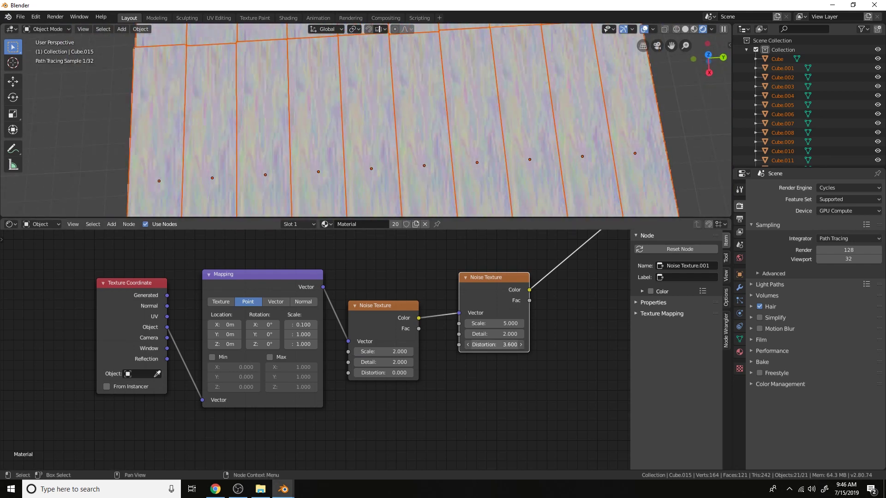
left_click(497, 323)
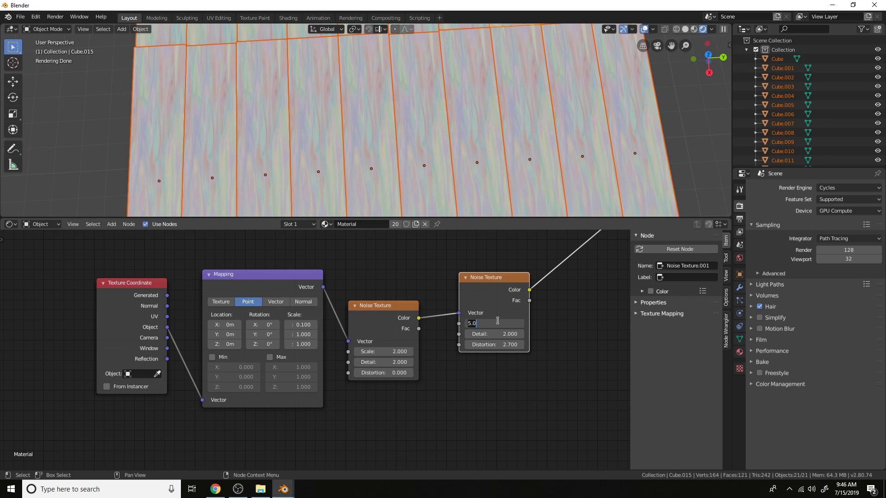
type("2")
key("BackSpace")
type("3")
key("Return")
scroll(436, 82, "down", 3)
scroll(435, 81, "up", 3)
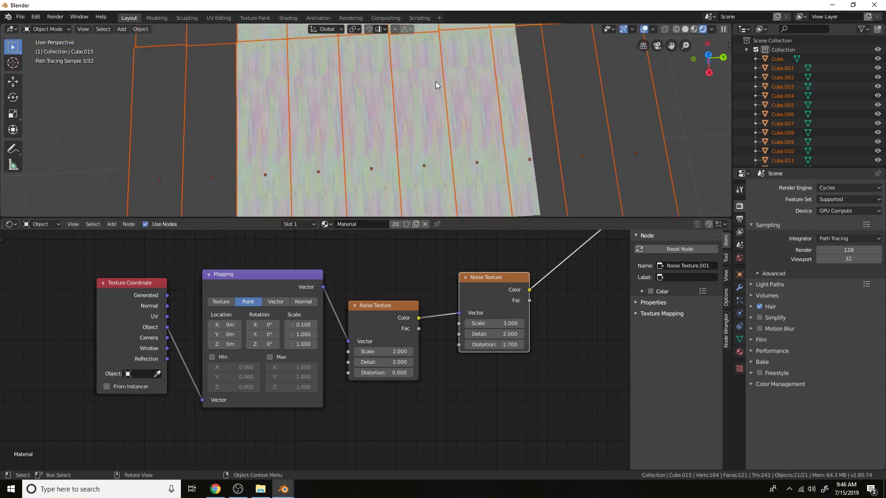
Step: Switch the preview to the second Noise Texture's Fac output
scroll(501, 303, "down", 5)
middle_click_drag(501, 302, 454, 337)
scroll(453, 317, "down", 4)
middle_click_drag(450, 246, 402, 302)
scroll(416, 330, "up", 4)
left_click(347, 415, "ctrl+shift")
Step: Insert a color Mix node after the second Noise Texture, combining the Overlay result as Color1 with the noise Fac as Color2
key("shift+a")
left_click(382, 295)
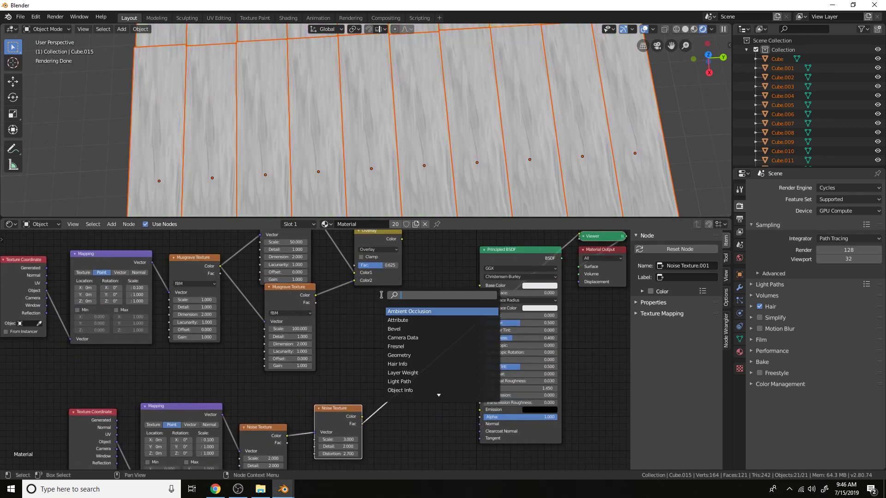
type("mix")
key("Down")
key("Return")
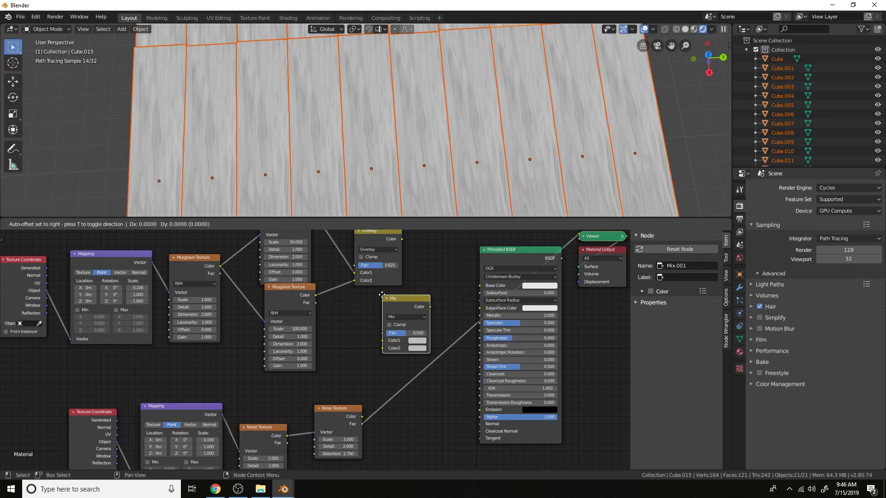
left_click(409, 319)
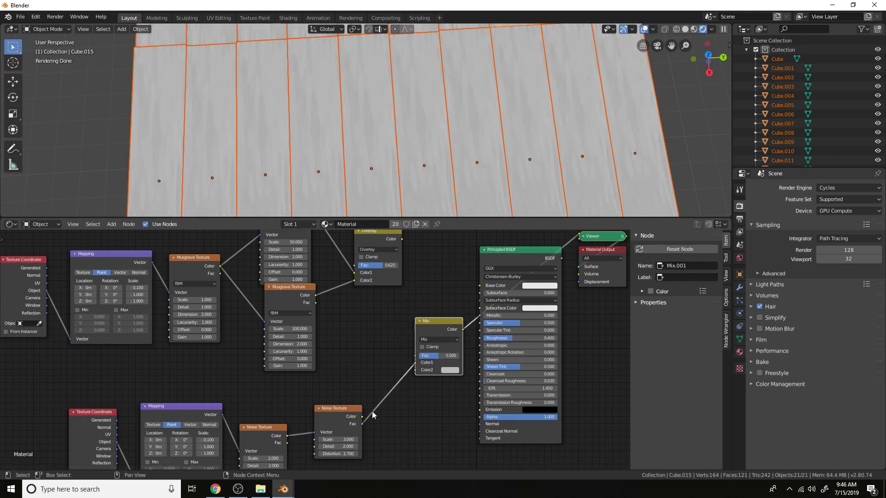
scroll(382, 378, "down", 1)
left_click_drag(396, 250, 414, 363)
Step: Move the Principled BSDF node clear of the mixed texture nodes
middle_click_drag(461, 166, 446, 146)
scroll(432, 156, "up", 5)
left_click_drag(498, 265, 624, 341)
middle_click_drag(549, 254, 508, 239)
scroll(444, 142, "up", 3)
scroll(445, 142, "down", 3)
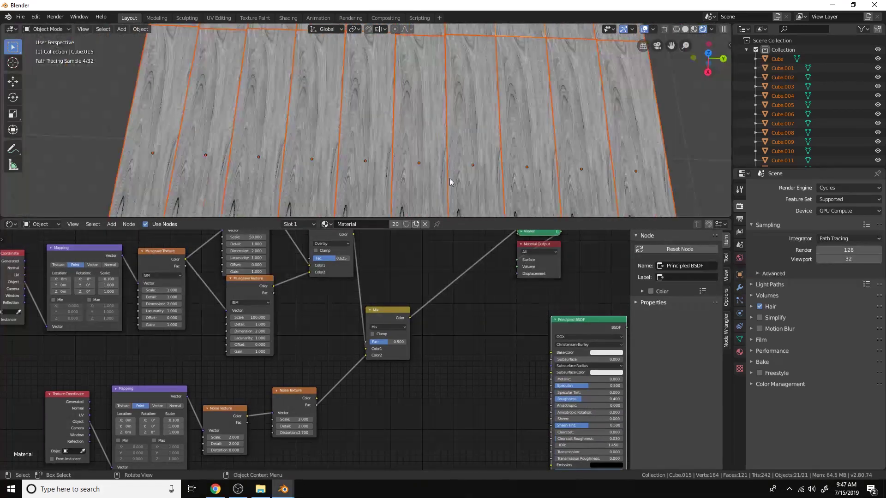
Step: Examine the mixed wood grain across the planks, both from a distance and close up
scroll(380, 60, "down", 3)
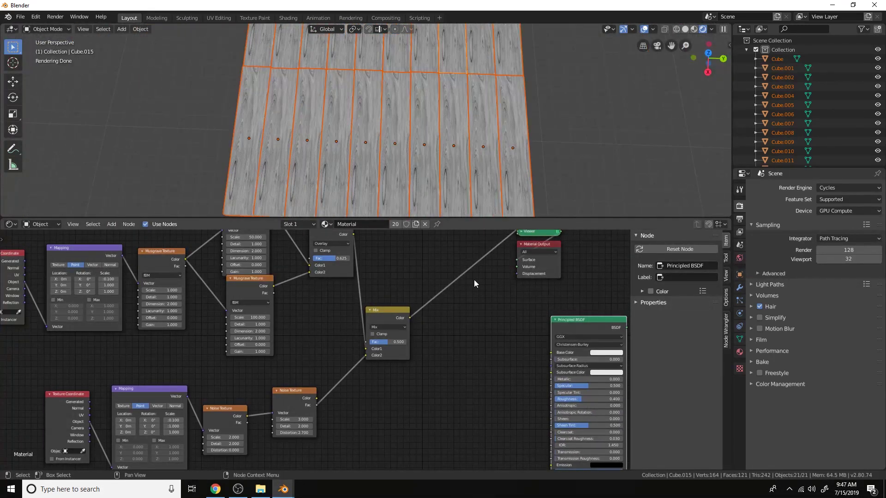
scroll(457, 283, "down", 2)
scroll(425, 175, "up", 3)
middle_click_drag(427, 176, 359, 84)
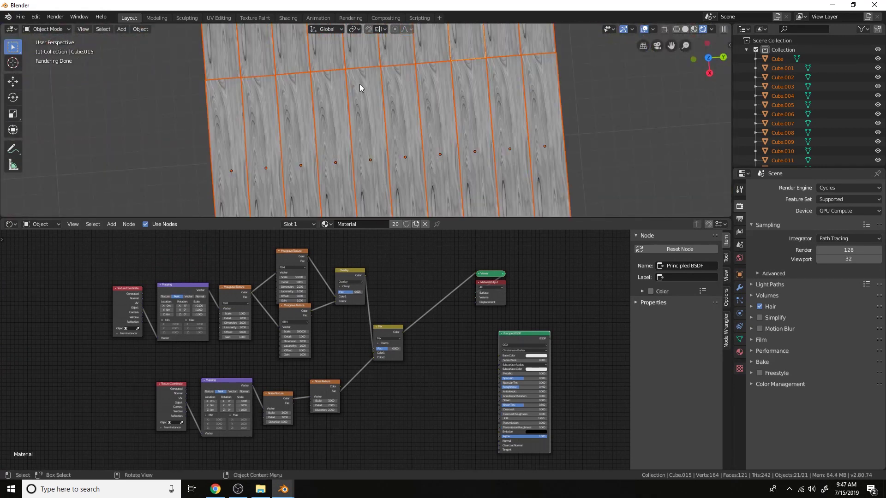
scroll(379, 162, "up", 2)
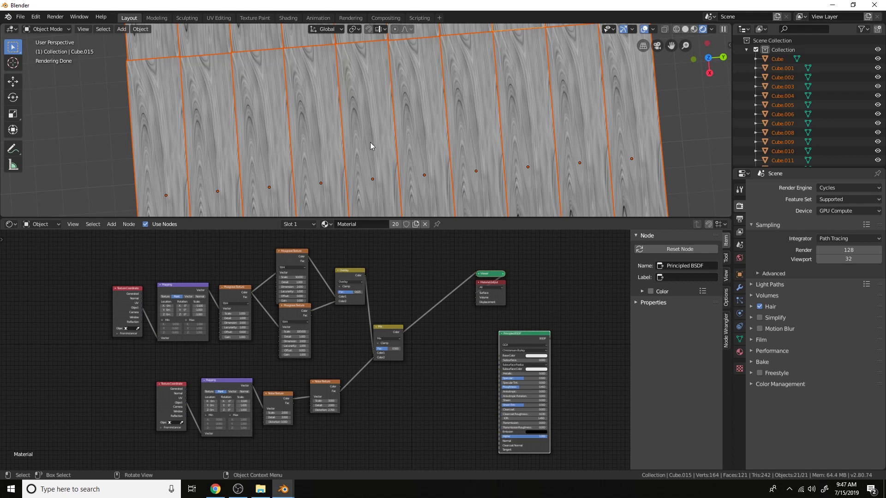
scroll(350, 157, "up", 2)
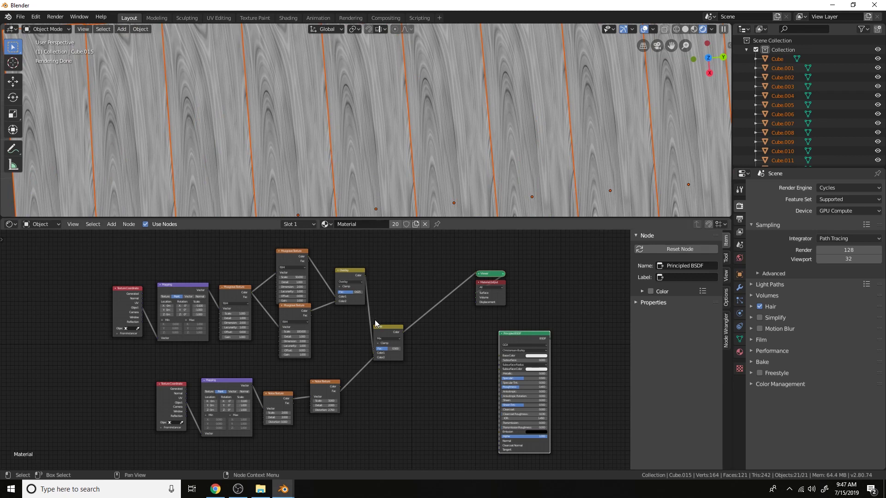
middle_click_drag(375, 323, 396, 334)
scroll(396, 323, "up", 1)
middle_click_drag(397, 304, 441, 304)
scroll(410, 299, "up", 2)
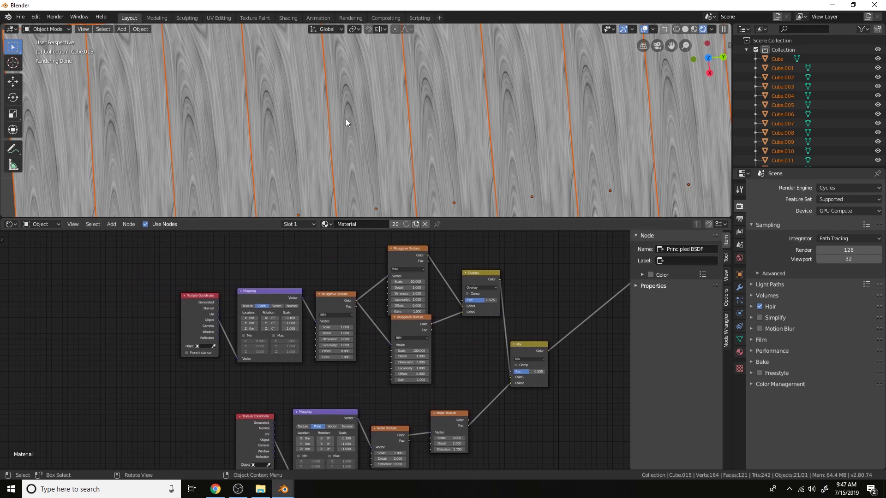
Step: Move the Texture Coordinate and Mapping nodes of the Musgrave branch away from the first Musgrave Texture to make room
middle_click_drag(316, 307, 417, 317)
key("b")
left_click_drag(251, 272, 414, 365)
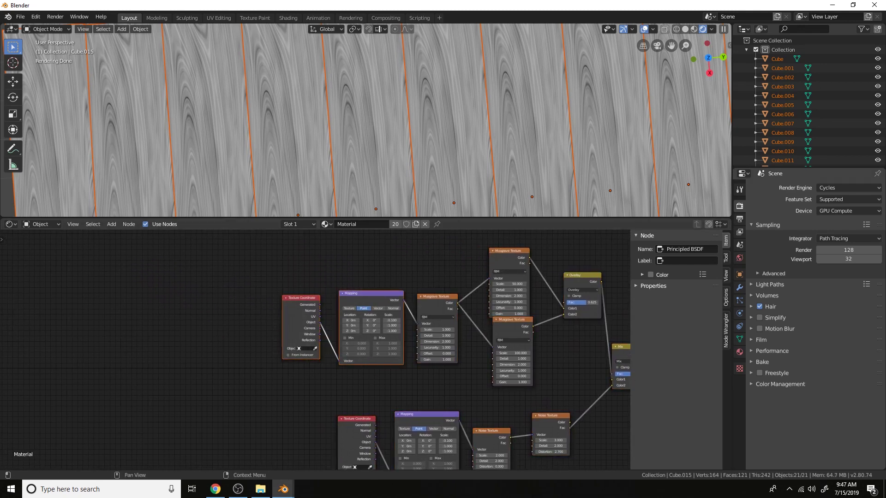
middle_click_drag(447, 336, 490, 337)
key("g")
left_click(370, 355)
Step: Insert a Vector Curves node between the Mapping node and the first Musgrave Texture
scroll(323, 351, "up", 6)
key("shift+a")
left_click(388, 283)
type("vec")
key("Return")
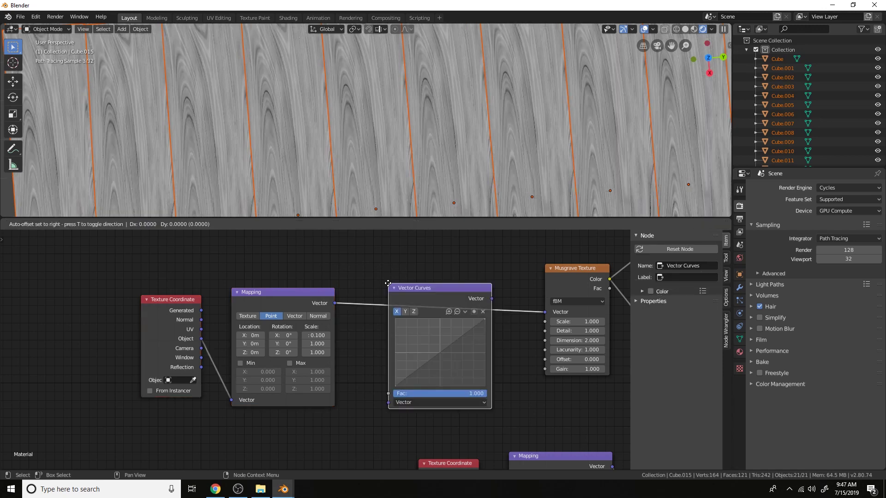
left_click(377, 265)
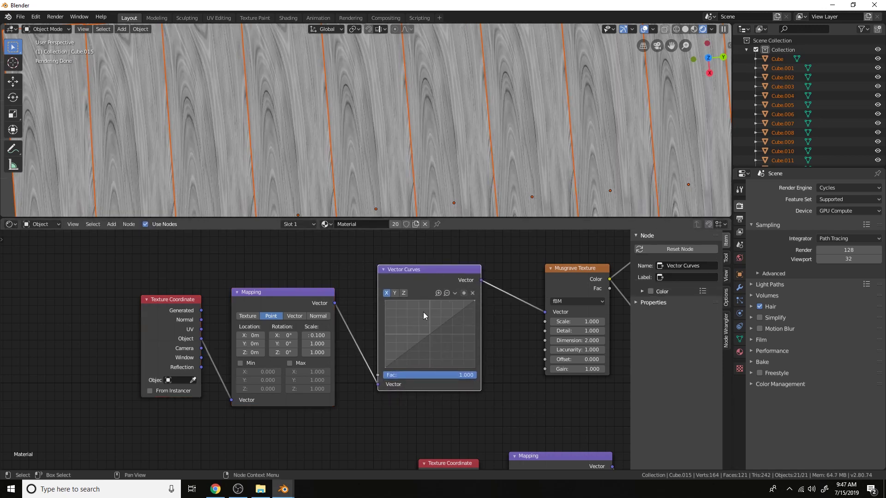
Step: Bend the Y curve of Vector Curves into a dip near its far end and a peak at about X 0.2, Y 0.66
left_click(396, 294)
middle_click_drag(531, 341, 497, 342)
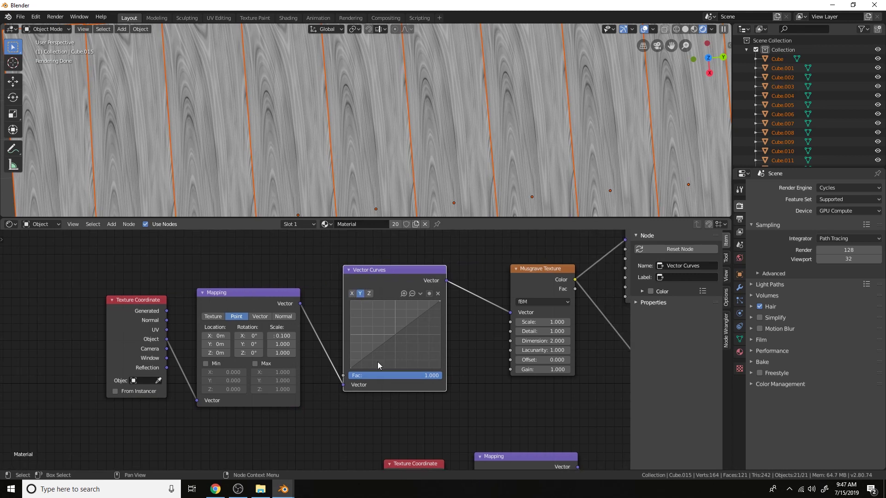
left_click_drag(386, 344, 425, 340)
scroll(469, 151, "down", 4)
middle_click_drag(475, 133, 475, 120)
scroll(475, 120, "up", 2)
left_click_drag(378, 314, 403, 311)
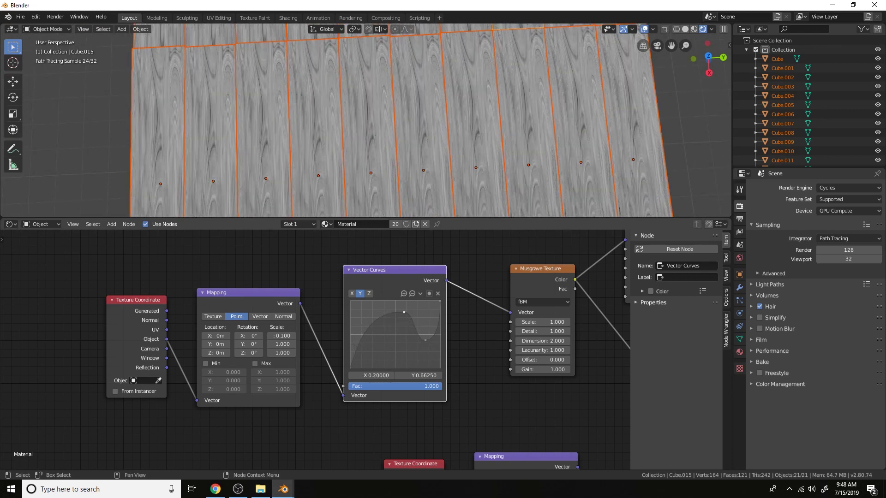
Step: Reshape the Y curve with a point at about X -0.48, Y 0.65 and its peak at about X 0.5, Y 0.73
left_click_drag(428, 339, 435, 339)
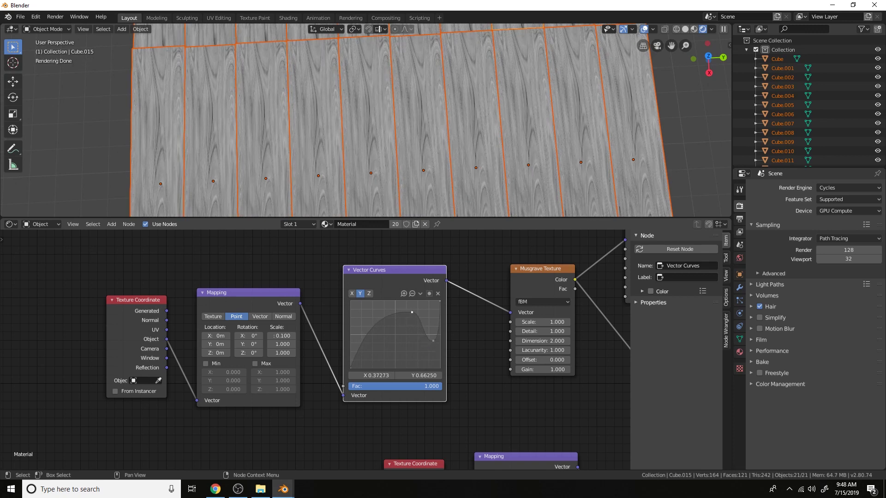
left_click_drag(411, 313, 372, 312)
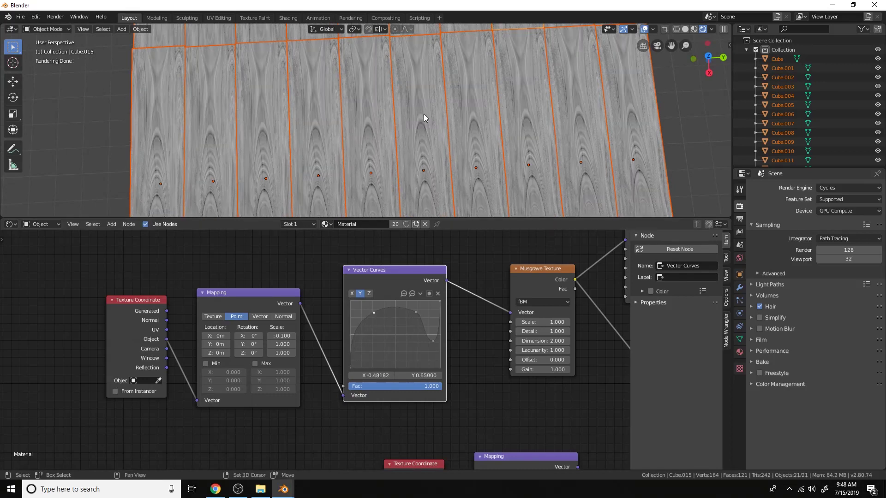
scroll(424, 124, "down", 5)
scroll(426, 132, "up", 7)
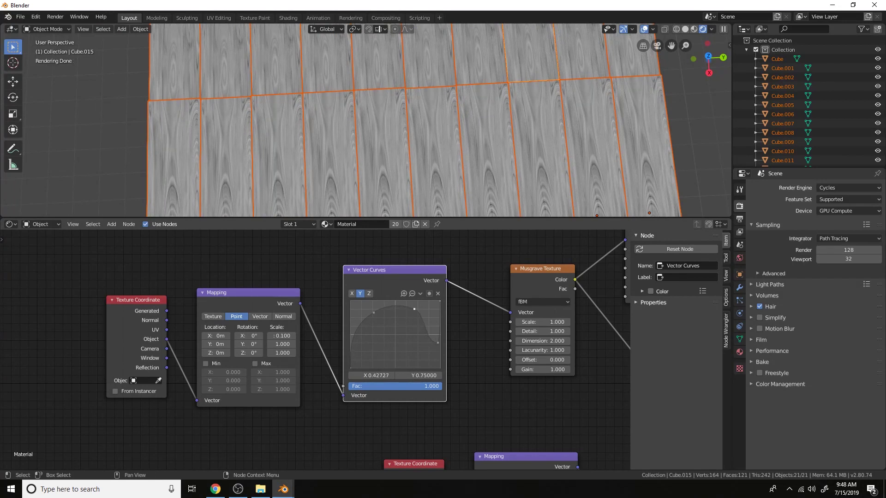
scroll(477, 83, "down", 4)
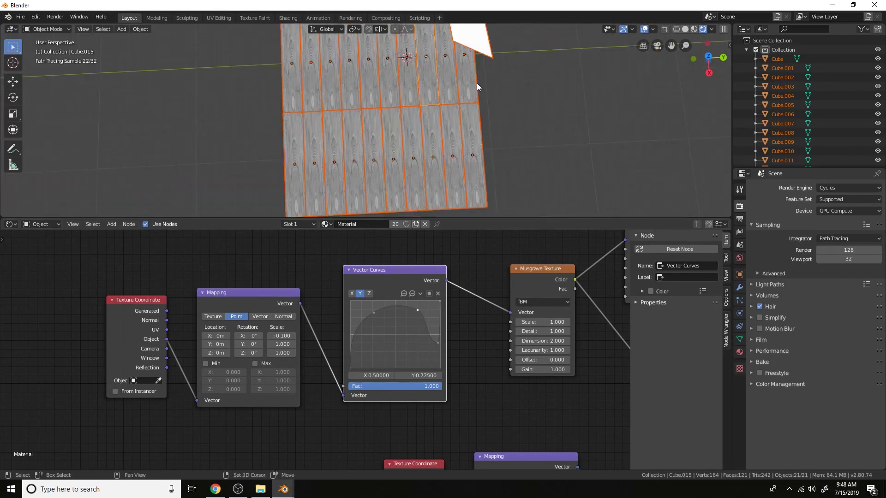
Step: Merge the Y curve's first inner point into the peak, placing it at about X 0.5, Y 0.78
scroll(477, 83, "up", 5)
left_click_drag(377, 312, 417, 308)
middle_click_drag(443, 152, 473, 87)
scroll(473, 87, "up", 3)
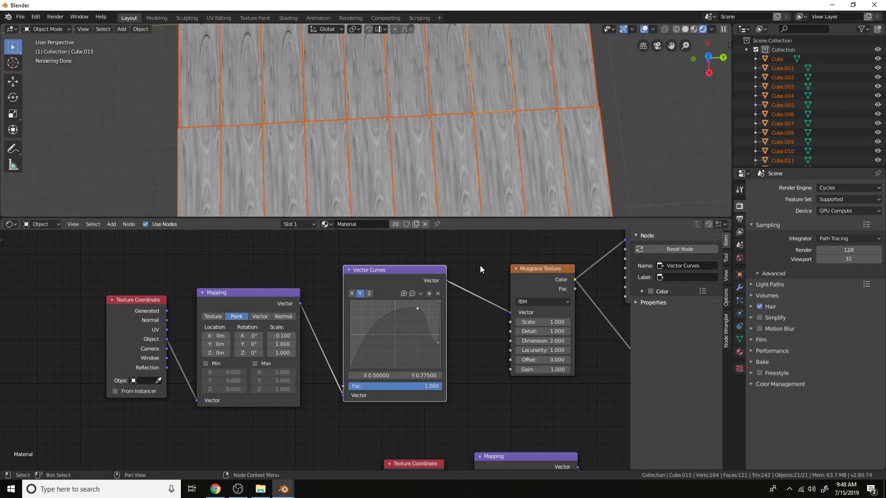
Step: Move the Texture Coordinate, Mapping and Vector Curves nodes farther from the first Musgrave Texture
scroll(468, 107, "down", 5)
scroll(504, 358, "down", 4)
middle_click_drag(505, 358, 419, 368)
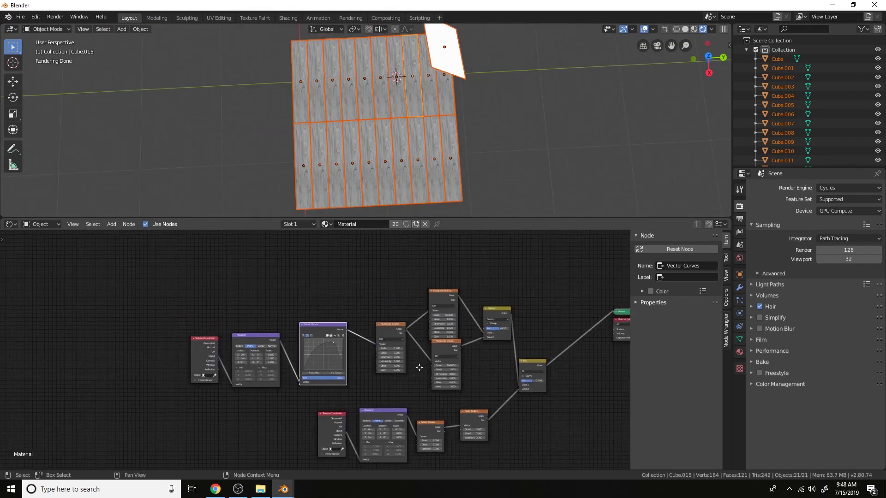
scroll(433, 334, "down", 1)
left_click_drag(225, 296, 365, 392)
key("g")
left_click_drag(278, 341, 256, 339)
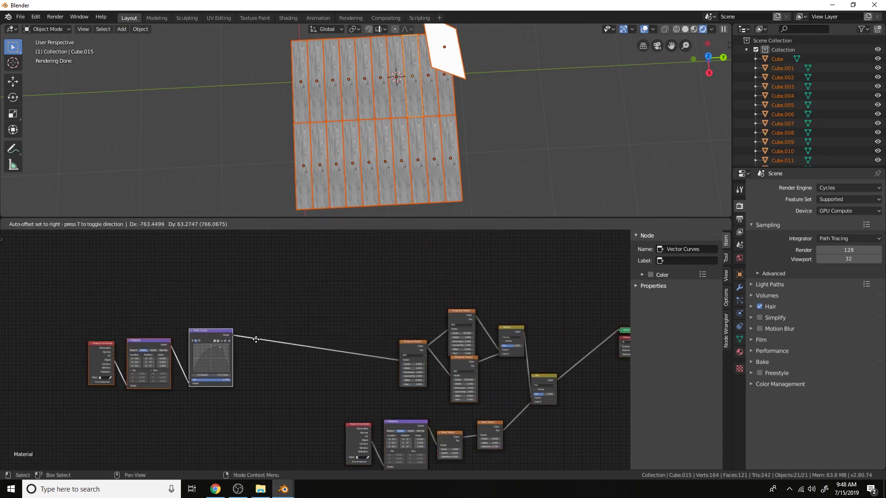
left_click(256, 340)
Step: Insert a new Mapping node between Vector Curves and the first Musgrave Texture
scroll(354, 334, "up", 2)
key("shift+a")
left_click(362, 315)
type("mapp")
key("Return")
left_click(364, 317)
middle_click_drag(370, 318, 367, 299)
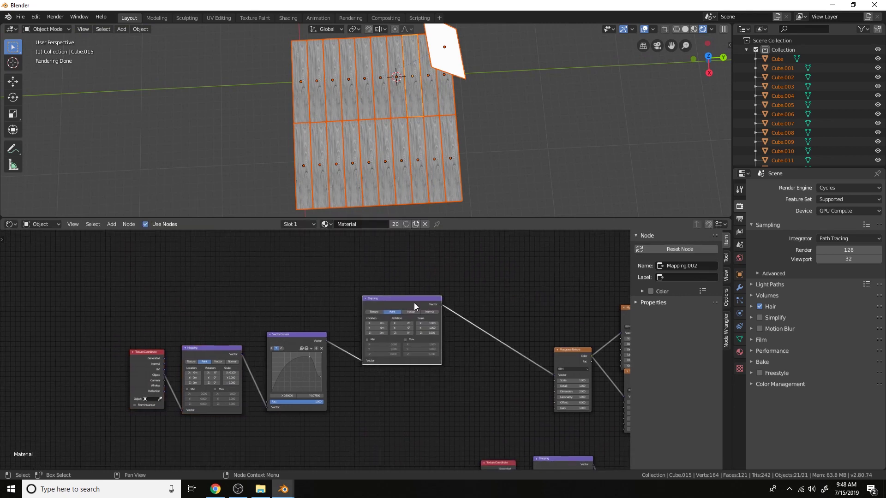
Step: Duplicate the new Mapping node below the original and feed the copy from the Vector Curves output
left_click_drag(414, 303, 411, 265)
key("shift+d")
left_click(414, 347)
scroll(329, 339, "up", 1)
left_click_drag(329, 339, 375, 419)
Step: Set the upper new Mapping node's Y location to 5 m
scroll(425, 317, "up", 4)
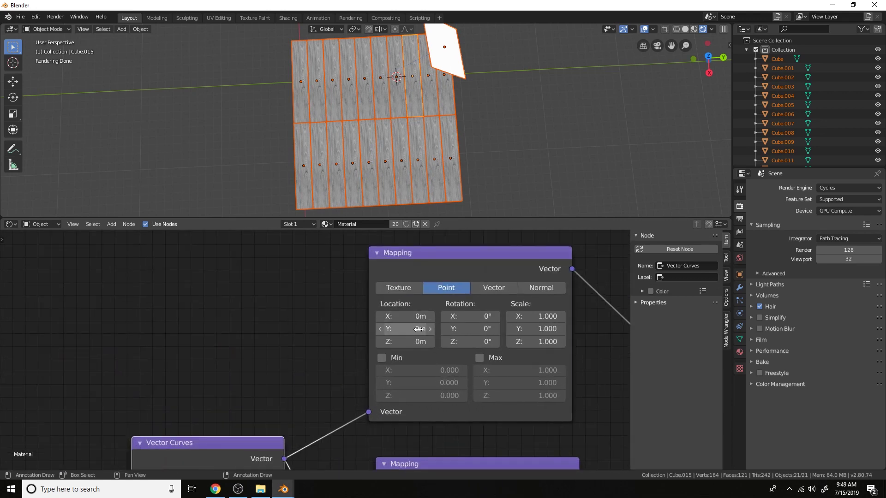
left_click(417, 328)
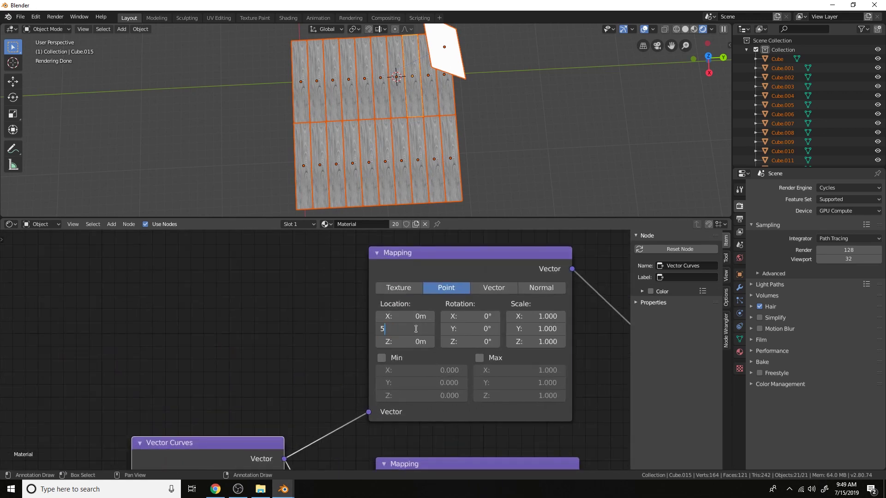
scroll(417, 328, "down", 4)
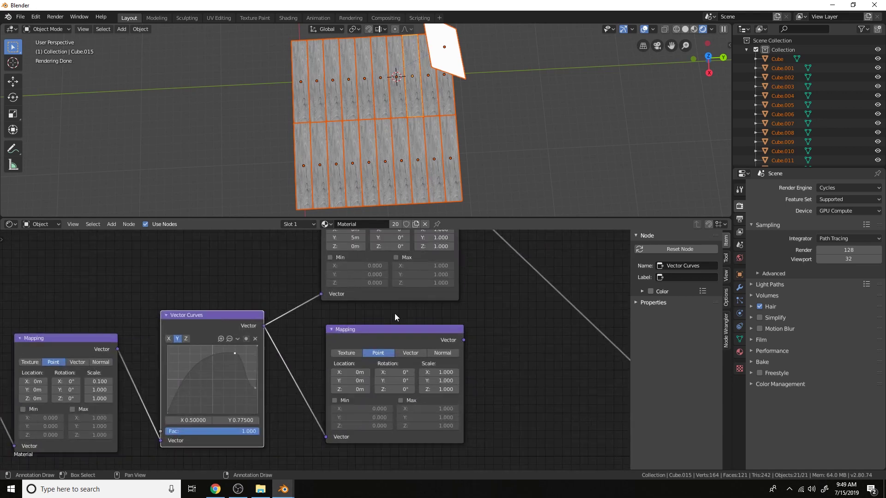
Step: Insert a color Mix node before the first Musgrave Texture, with the upper Mapping in Color1 and the lower one in Color2
middle_click_drag(395, 310, 352, 309)
key("shift+a")
left_click(352, 309)
type("mix")
key("Down")
key("Return")
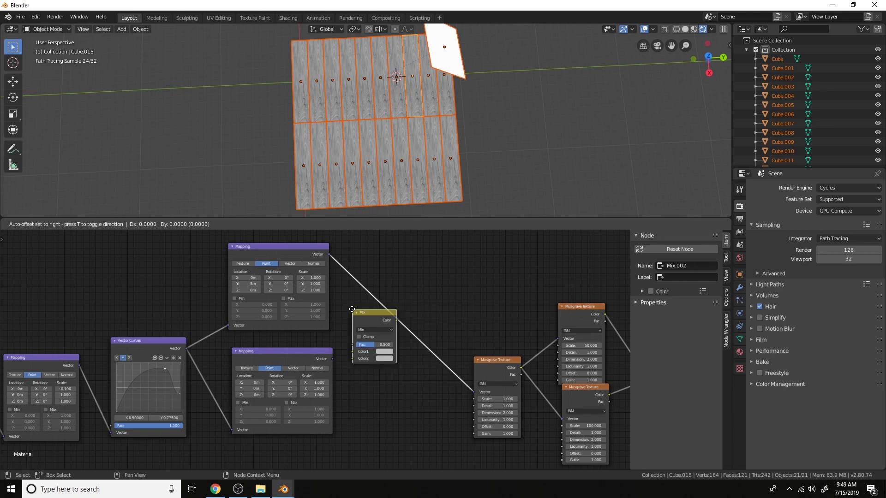
left_click(361, 285)
left_click_drag(333, 358, 360, 336)
scroll(360, 336, "down", 1)
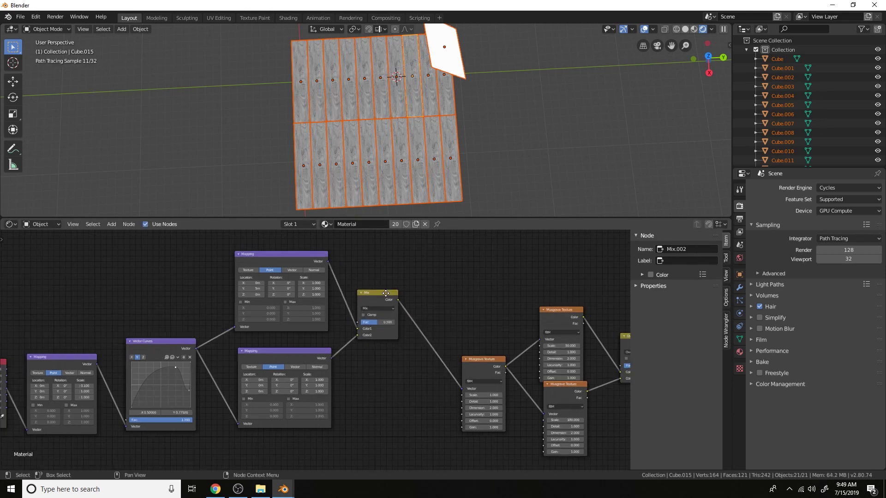
Step: Add an Object Info node above the Mapping nodes and preview its Random output
middle_click_drag(368, 294, 360, 364)
key("shift+a")
left_click(359, 276)
type("obj")
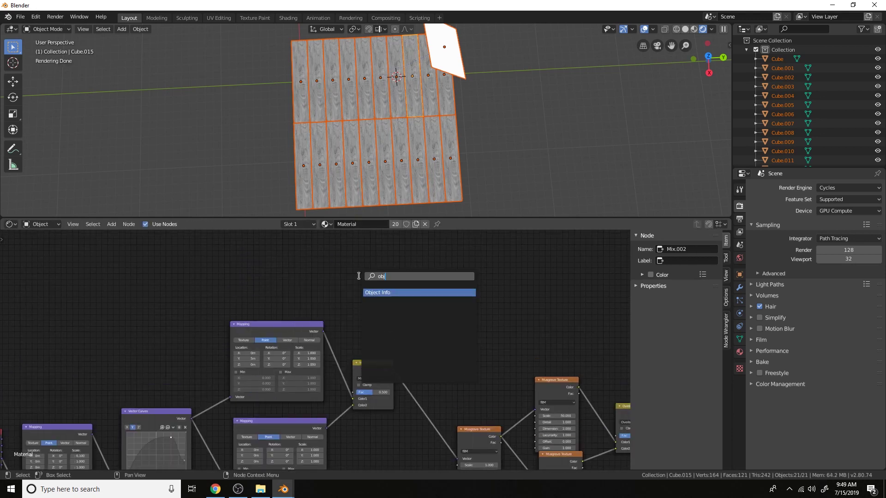
key("Return")
left_click(268, 270)
left_click(290, 279, "ctrl+shift")
left_click(290, 278, "ctrl+shift")
left_click(290, 278, "ctrl+shift")
left_click(290, 279, "ctrl+shift")
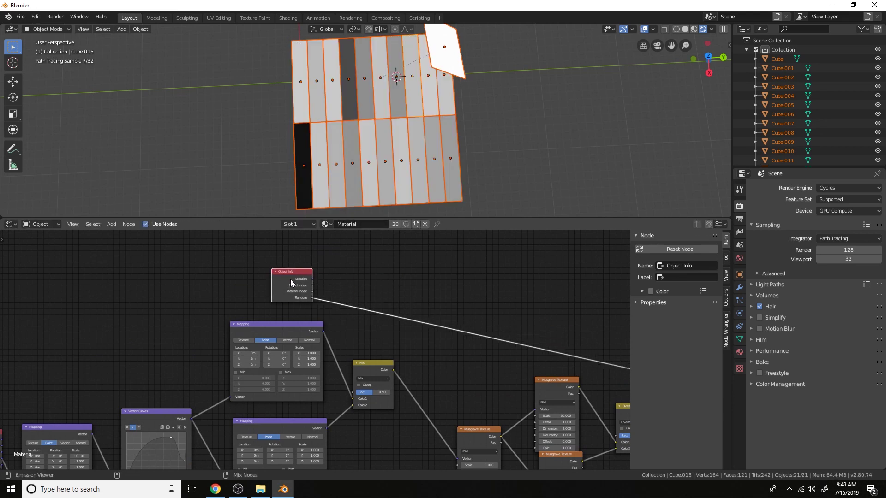
Step: Connect the Object Info Random output to the Fac input of the Mix node joining the two Mapping nodes
middle_click_drag(379, 304, 405, 306)
middle_click_drag(392, 339, 414, 286)
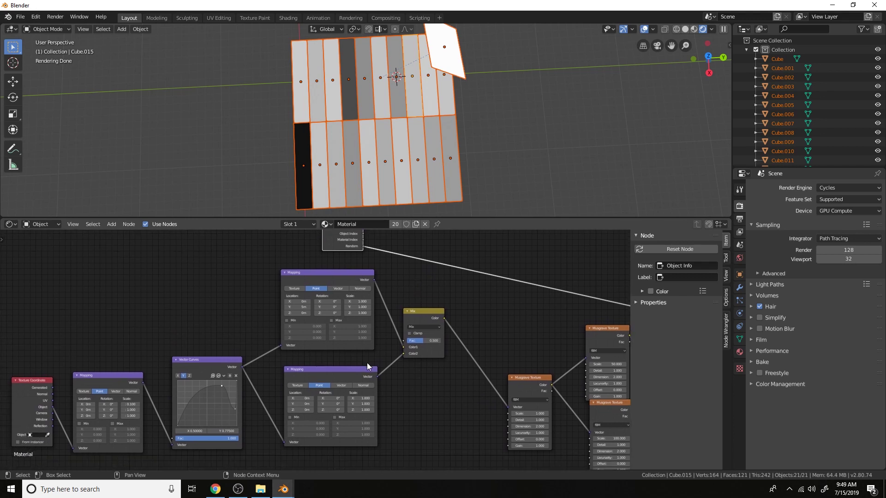
middle_click_drag(397, 274, 428, 278)
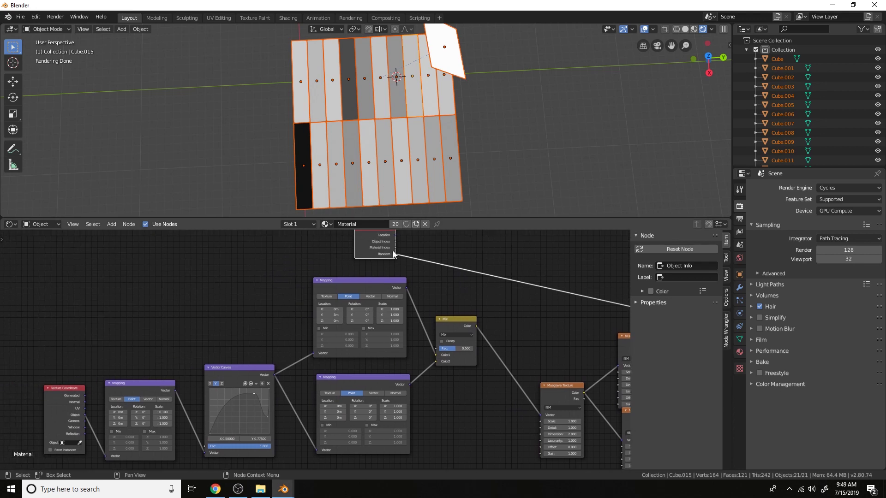
left_click_drag(395, 254, 439, 338)
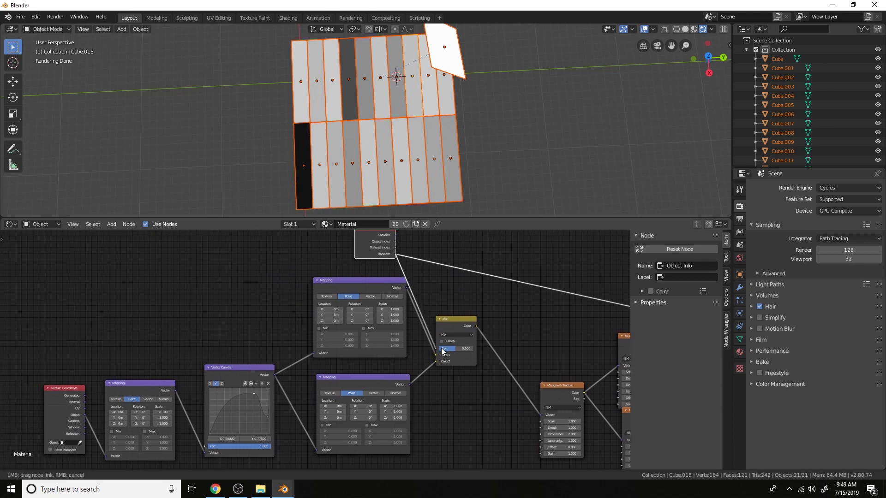
left_click_drag(440, 285, 438, 286)
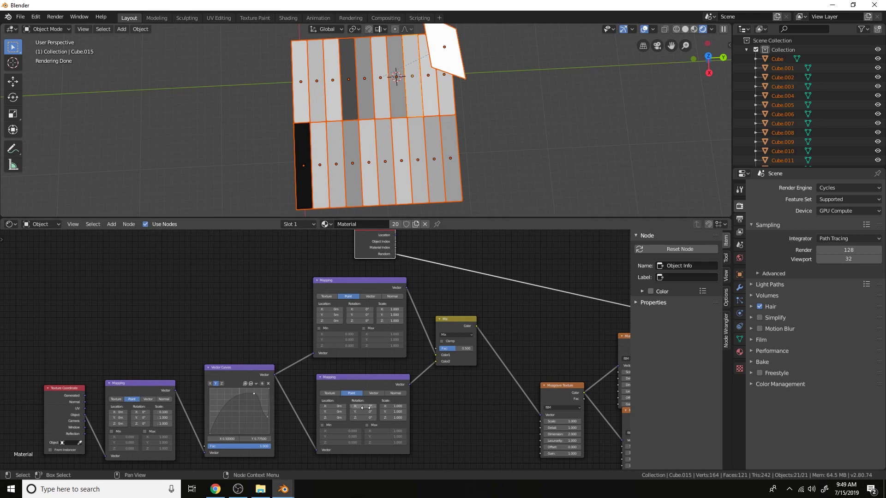
middle_click_drag(396, 255, 379, 275)
left_click_drag(377, 273, 418, 367)
Step: Preview the Overlay node's result, then switch the preview to the Mix node combining it with the noise
middle_click_drag(473, 348, 420, 316)
left_click(486, 374, "ctrl+shift")
middle_click_drag(504, 331, 404, 300)
left_click(535, 317, "ctrl+shift")
scroll(489, 193, "up", 3)
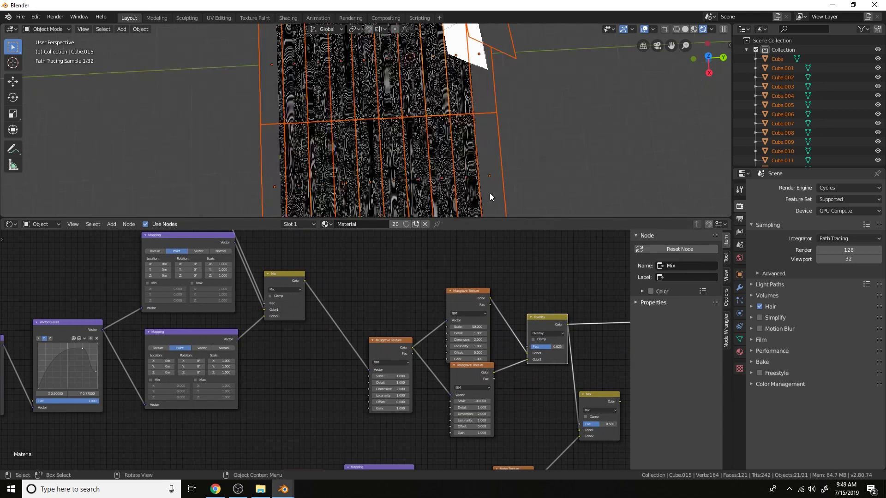
scroll(542, 397, "down", 3)
middle_click_drag(542, 398, 476, 342)
left_click(466, 333, "ctrl+shift")
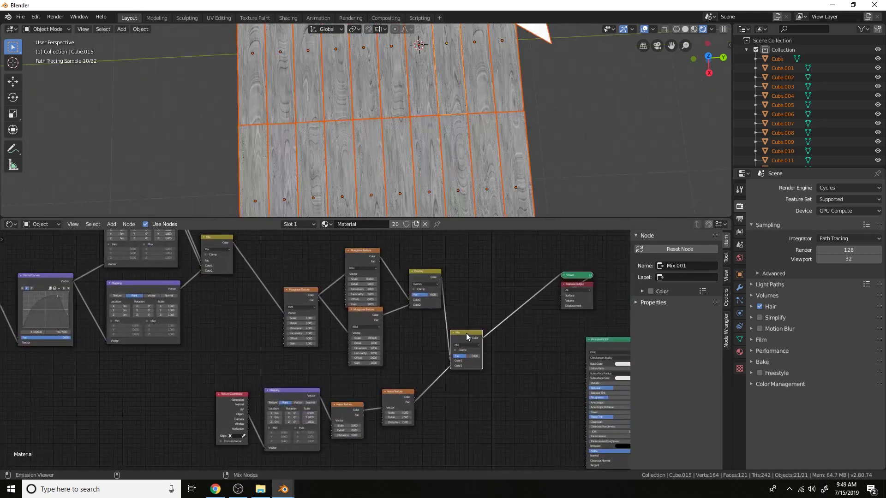
Step: Inspect the grain across the whole plank floor, compare it with the tigerwood reference photo in Chrome, and return to Blender
scroll(475, 187, "down", 2)
middle_click_drag(476, 167, 486, 157)
scroll(486, 158, "up", 3)
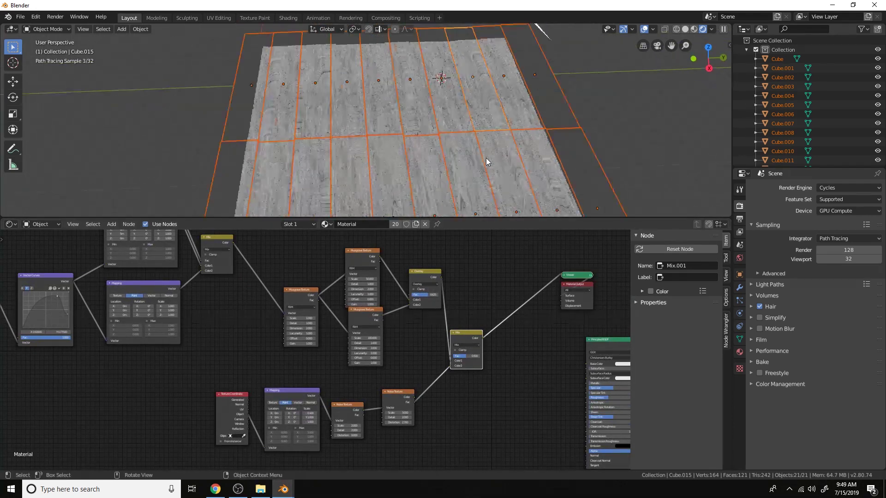
scroll(512, 368, "down", 4)
middle_click_drag(511, 368, 380, 365)
scroll(446, 368, "down", 2)
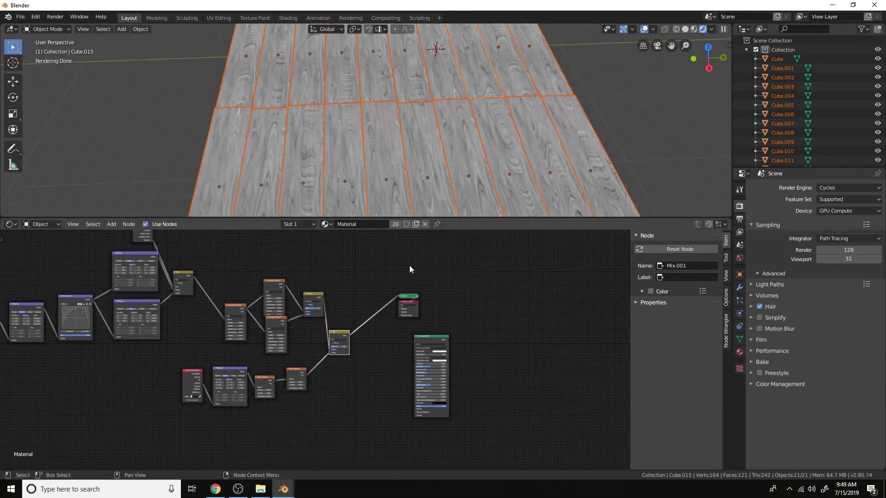
scroll(419, 130, "up", 3)
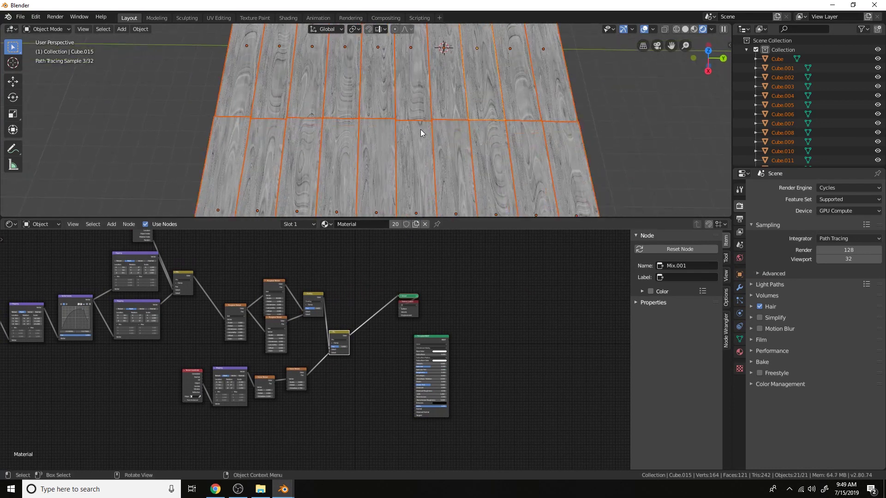
left_click(215, 489)
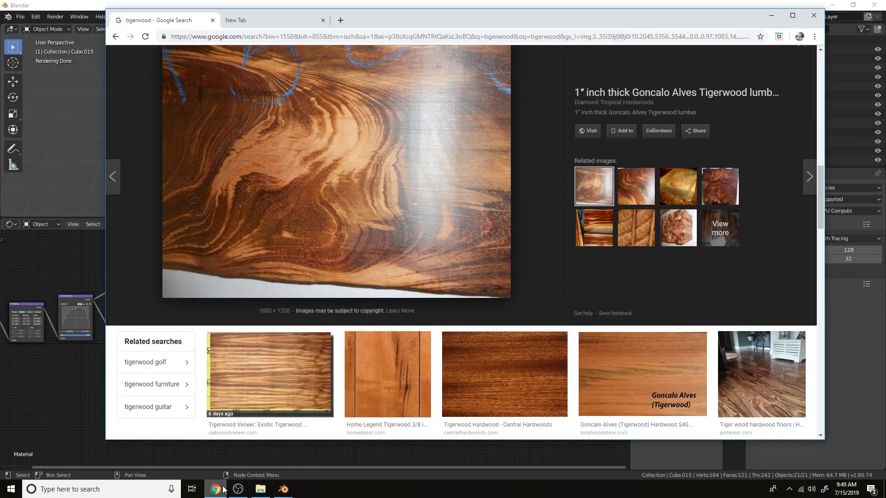
scroll(380, 235, "up", 2)
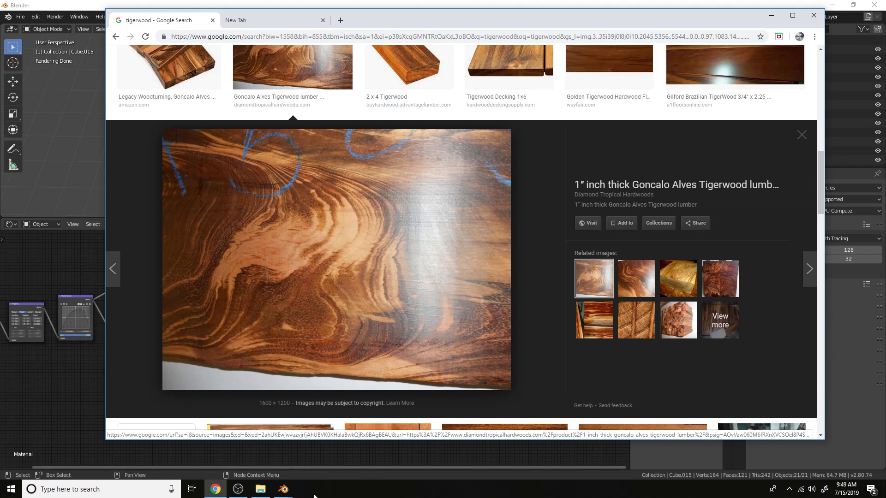
mouse_move(283, 489)
left_click(172, 450)
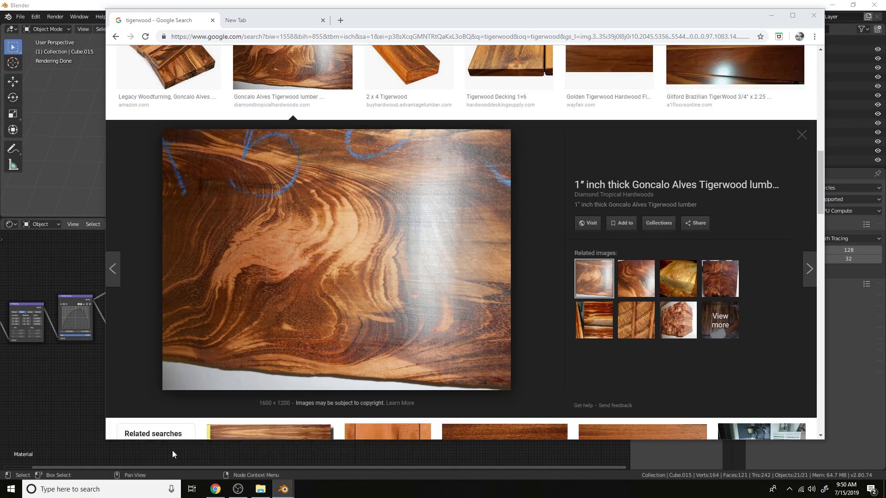
Step: Insert a color Mix node after the final Mix node and feed that node's Color into both Color1 and Color2
scroll(430, 299, "up", 5)
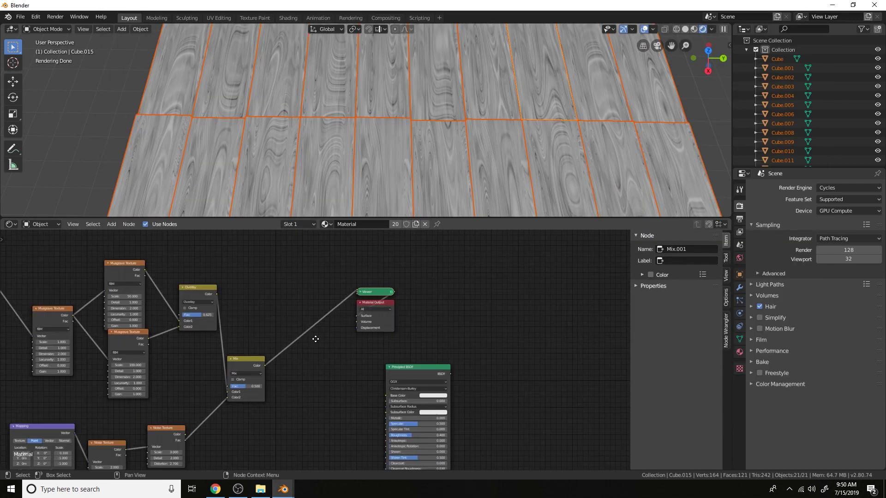
key("shift+a")
left_click(318, 281)
type("mi")
key("Down")
key("Return")
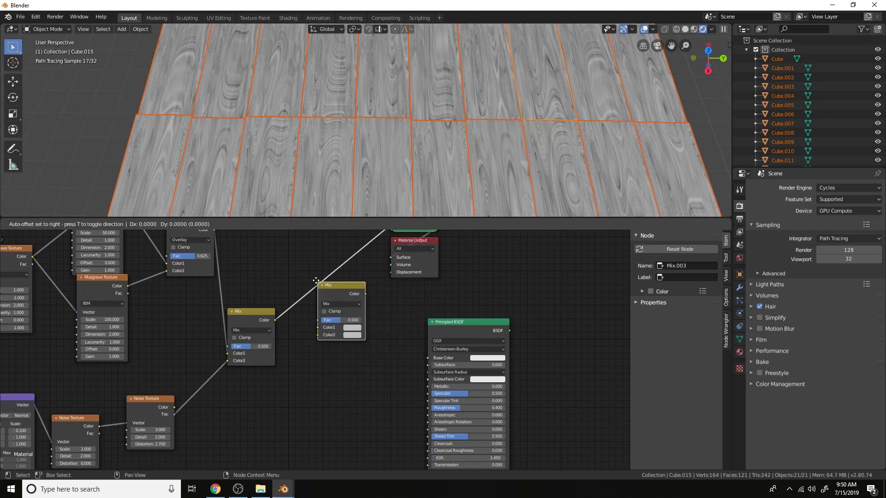
left_click(316, 280)
scroll(264, 308, "up", 2)
left_click_drag(259, 308, 326, 310)
Step: Set the inserted Mix node's blend type to Burn and its factor to 0.250
left_click(345, 268)
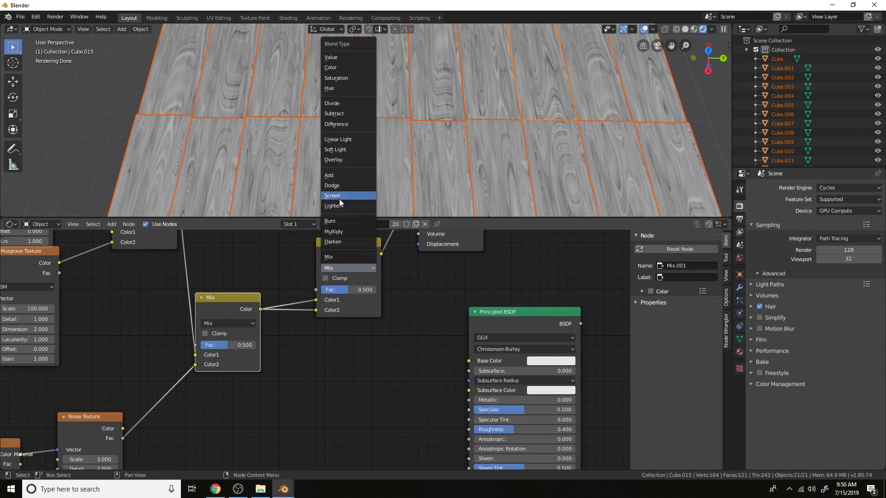
left_click(338, 224)
left_click_drag(362, 289, 348, 289)
Step: Move the Material Output, Principled BSDF and Viewer nodes further away from the Burn node to make space
scroll(401, 313, "down", 2)
left_click_drag(406, 312, 575, 319)
left_click_drag(456, 386, 606, 384)
left_click_drag(404, 289, 477, 320)
scroll(434, 330, "down", 4)
scroll(422, 323, "up", 6)
scroll(406, 305, "up", 1)
Step: Insert another color Mix node between the Burn and Viewer nodes, driving its Fac input with the Burn color
middle_click_drag(403, 303, 380, 292)
key("shift+a")
left_click(380, 293)
type("mix")
key("Down")
key("Return")
left_click(380, 292)
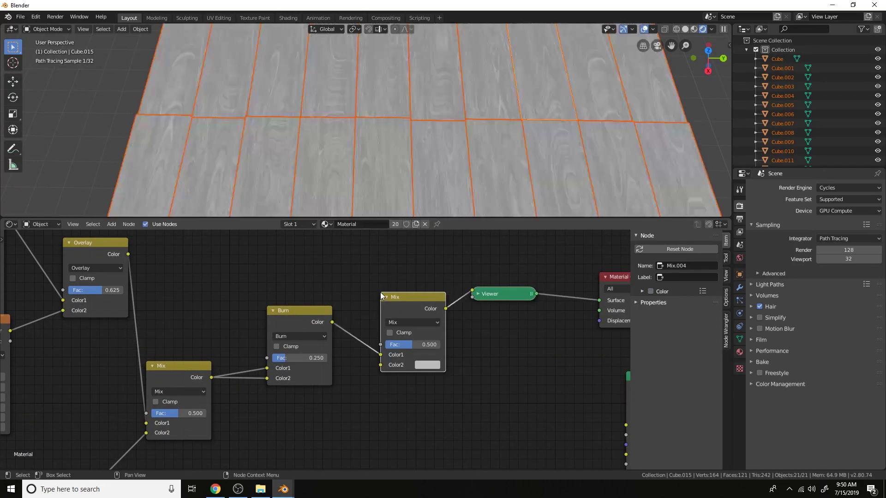
left_click_drag(383, 347, 381, 345)
scroll(425, 333, "up", 1)
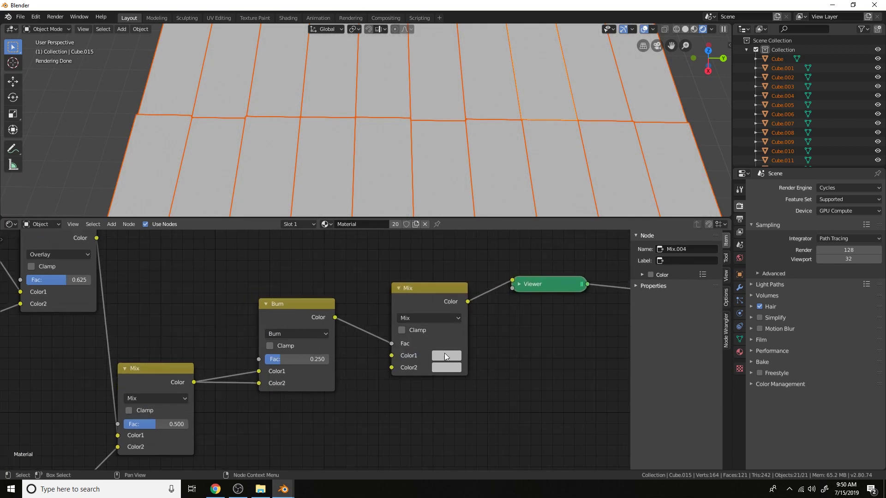
Step: Set Color1 of the new Mix node to a very dark brown with H 0.040, S 0.928 and V 0.162
left_click(445, 354)
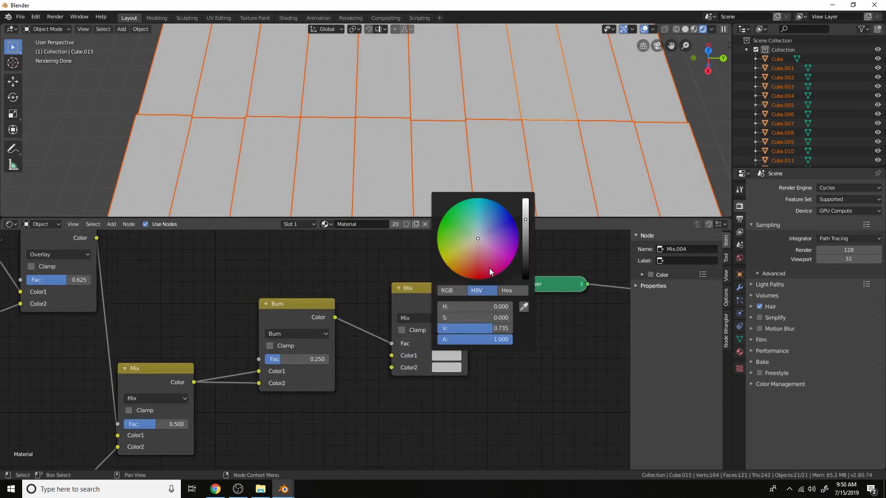
left_click_drag(489, 267, 469, 276)
left_click(525, 269)
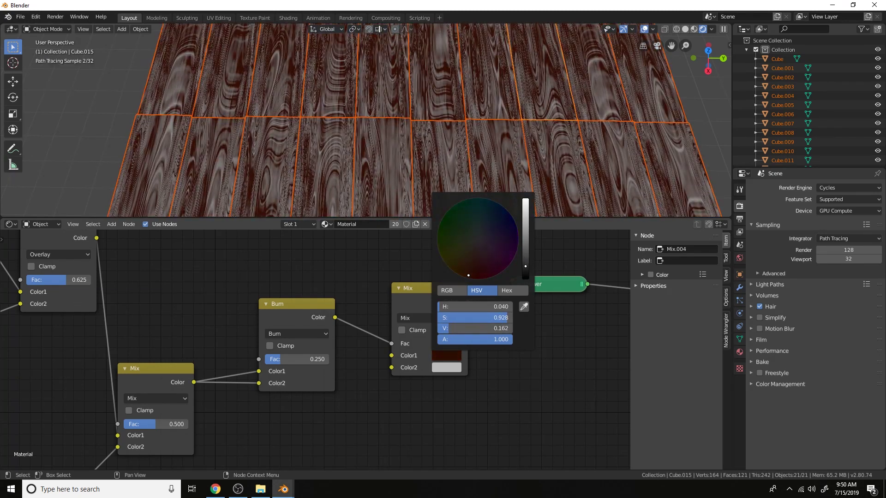
Step: Set Color2 of the same Mix node to a light peach orange with V 1.000
left_click(445, 367)
left_click(464, 271)
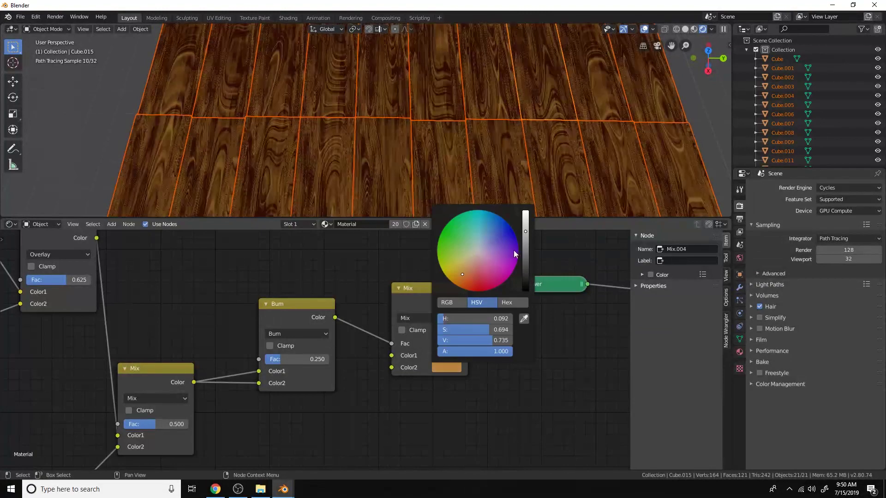
scroll(514, 250, "up", 6)
left_click_drag(467, 267, 469, 263)
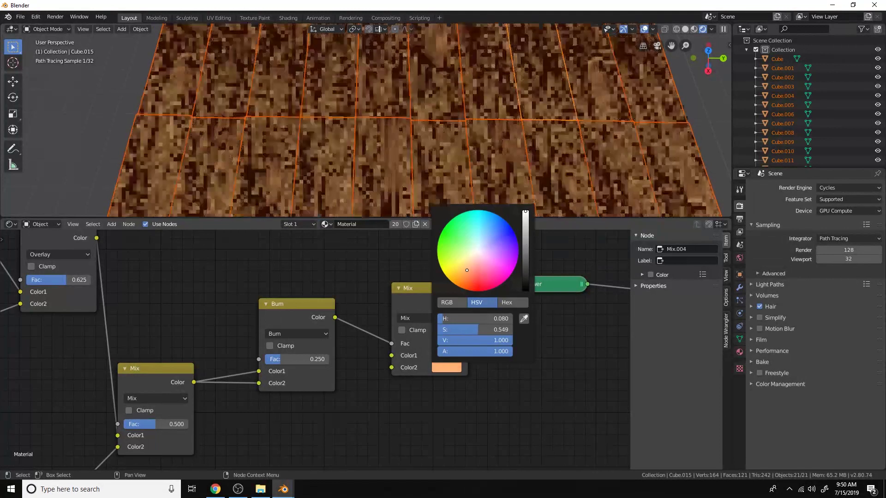
middle_click_drag(473, 145, 490, 132)
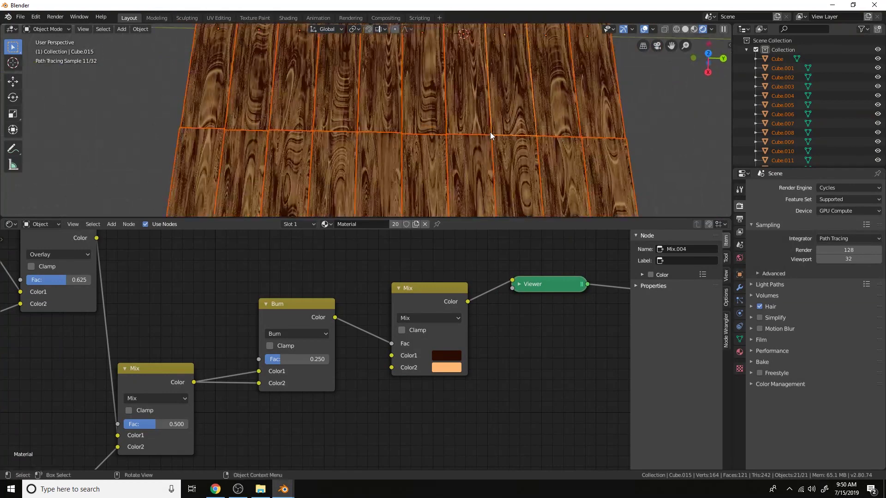
Step: Move the colored Mix node closer to the Burn node and shift the Viewer node further from it
left_click_drag(438, 290, 412, 285)
middle_click_drag(545, 312, 479, 324)
scroll(480, 324, "down", 1)
scroll(480, 324, "up", 1)
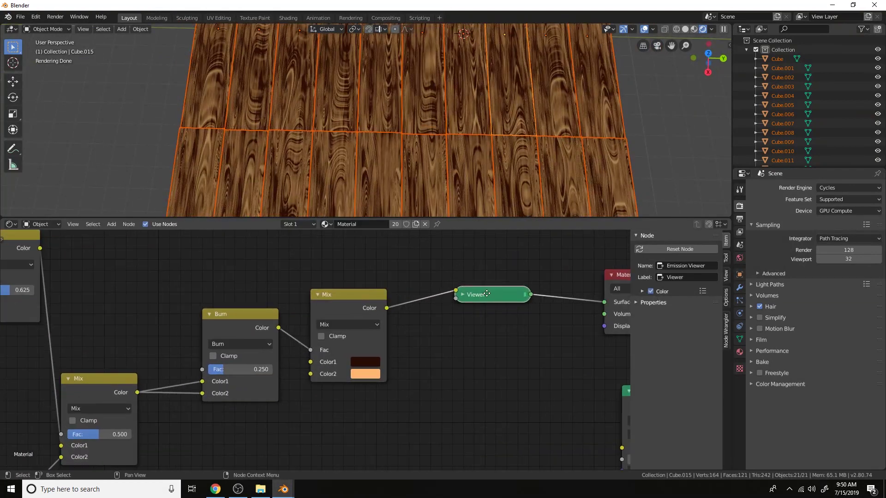
left_click_drag(492, 296, 535, 301)
Step: Examine the brown wood grain on the planks up close
scroll(519, 308, "down", 5)
middle_click_drag(513, 309, 488, 306)
scroll(463, 108, "up", 1)
middle_click_drag(463, 147, 483, 98)
scroll(480, 95, "up", 3)
scroll(482, 98, "down", 2)
scroll(483, 98, "up", 5)
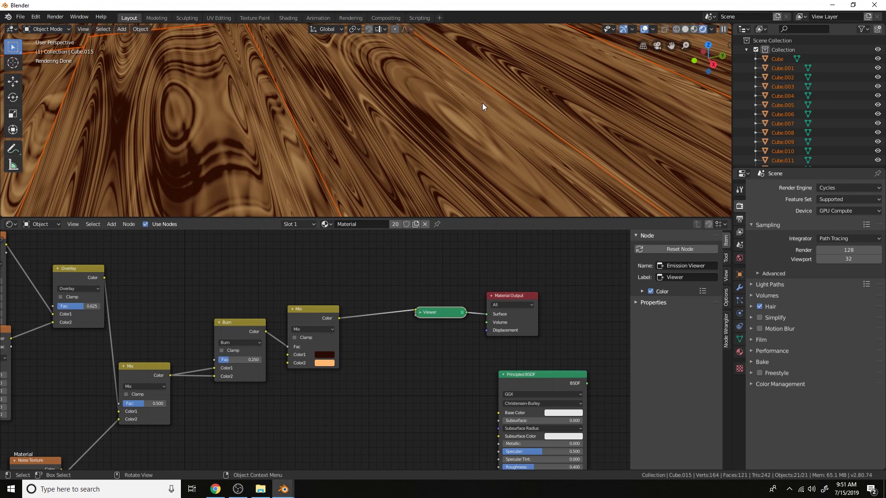
scroll(333, 349, "up", 4)
middle_click_drag(333, 349, 390, 339)
scroll(489, 298, "down", 1)
scroll(393, 272, "up", 2)
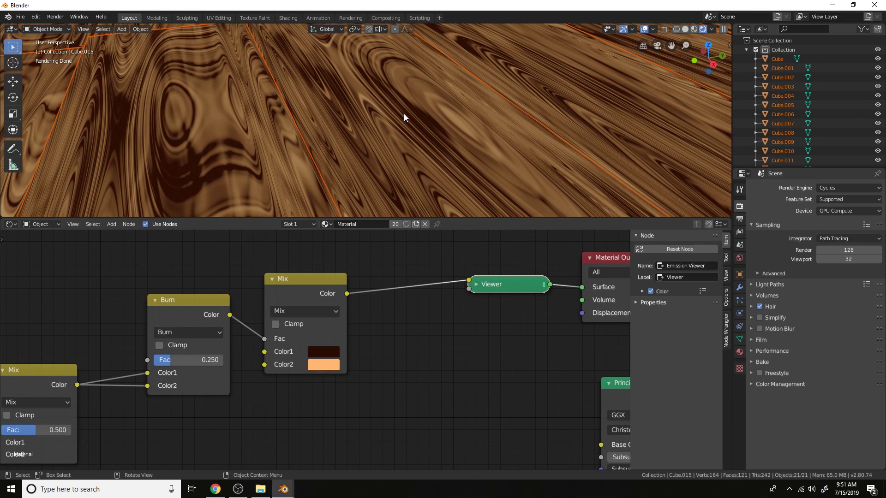
Step: Duplicate the Burn node between the colored Mix and Viewer nodes, and connect the first Burn's Color to its Color2
middle_click_drag(406, 274, 383, 285)
scroll(382, 285, "up", 1)
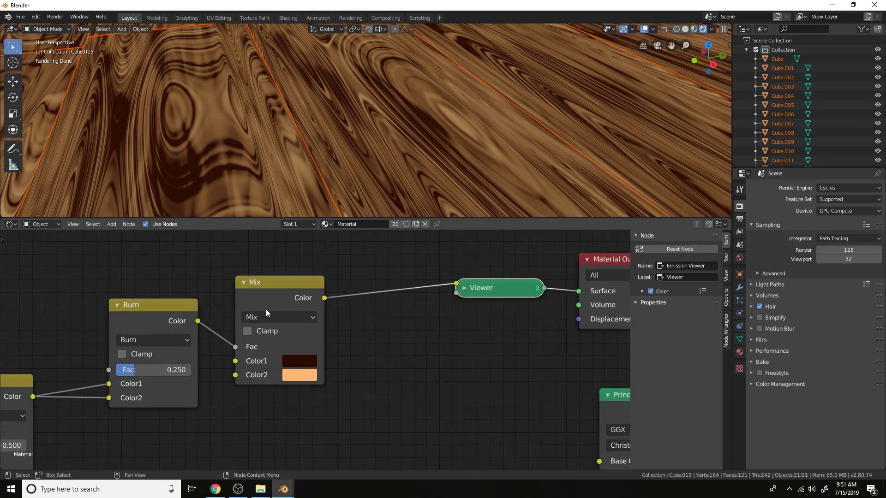
left_click(154, 316)
key("shift+d")
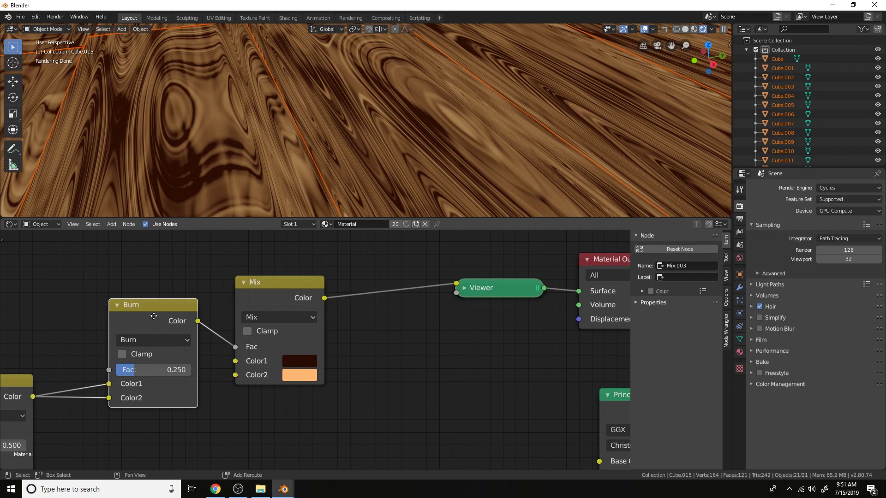
left_click(421, 267)
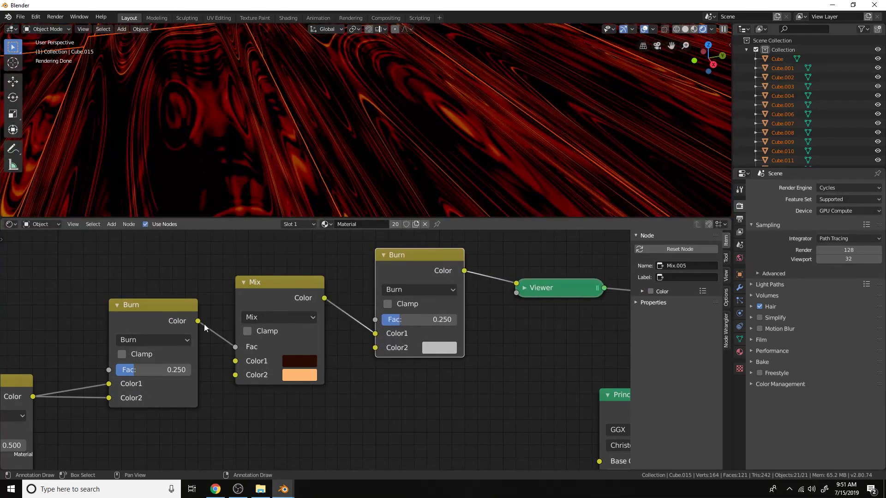
left_click_drag(197, 322, 373, 353)
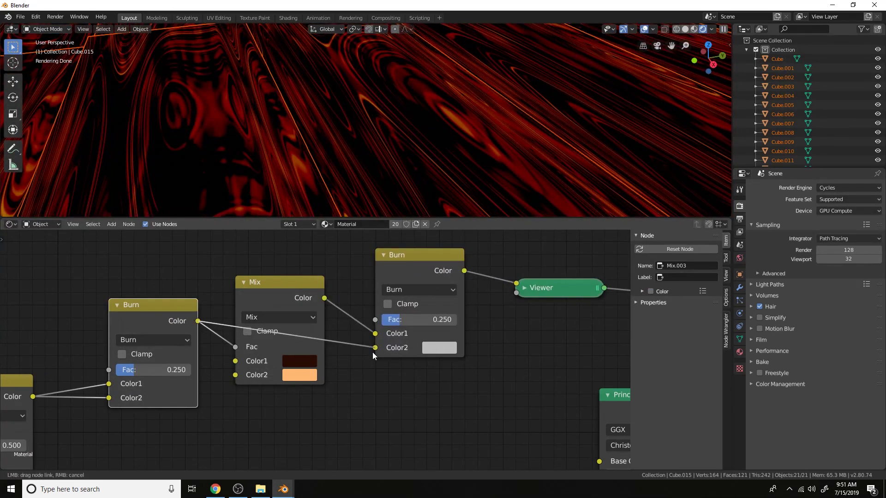
left_click_drag(372, 353, 372, 352)
Step: Try a factor of 0.1 on the second Burn node
mouse_move(428, 319)
left_mouse_down()
mouse_move(446, 319)
mouse_move(411, 319)
left_mouse_up()
left_click(422, 319)
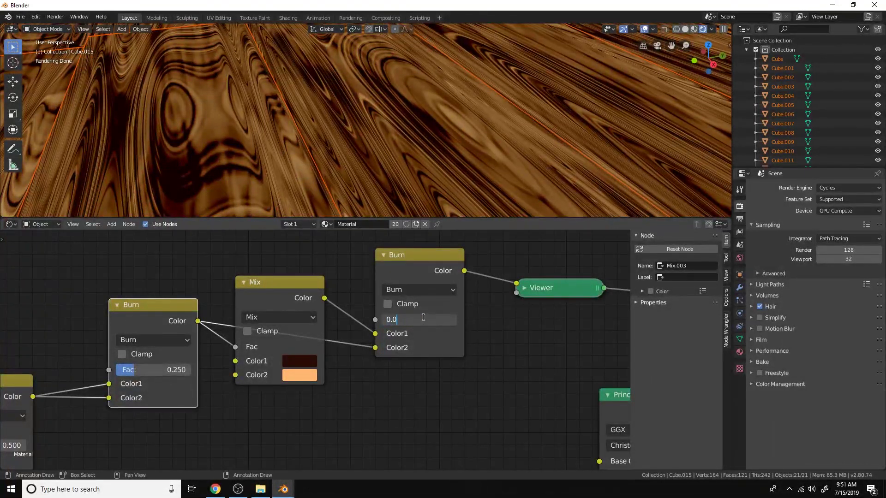
type("0.1")
key("Return")
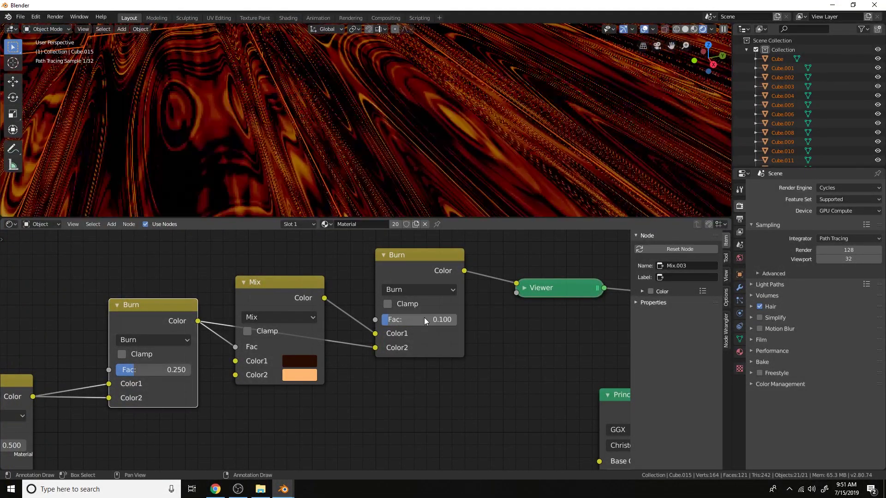
Step: Set the second Burn node's factor to 0.010
left_click(423, 318)
left_click(423, 317)
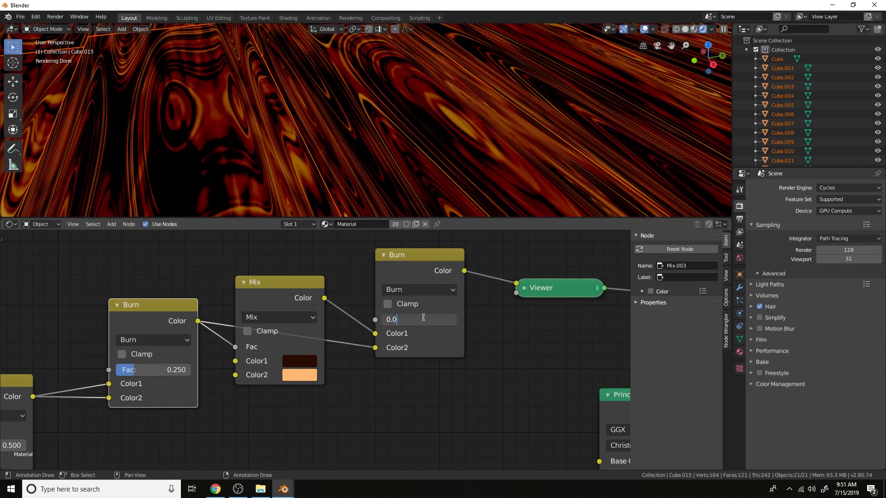
key("Return")
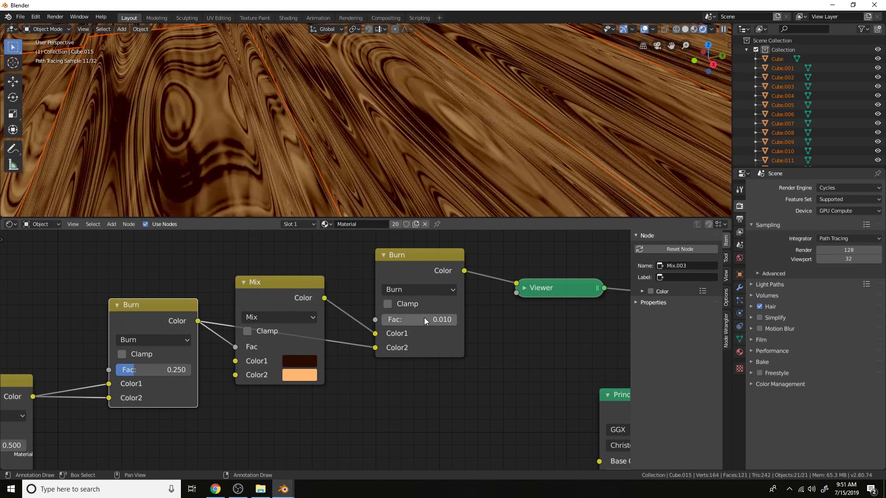
Step: Inspect the grain closely, turn off the viewport overlays, and view the whole floor from above
middle_click_drag(413, 183, 472, 104)
scroll(454, 146, "up", 2)
scroll(454, 147, "up", 3)
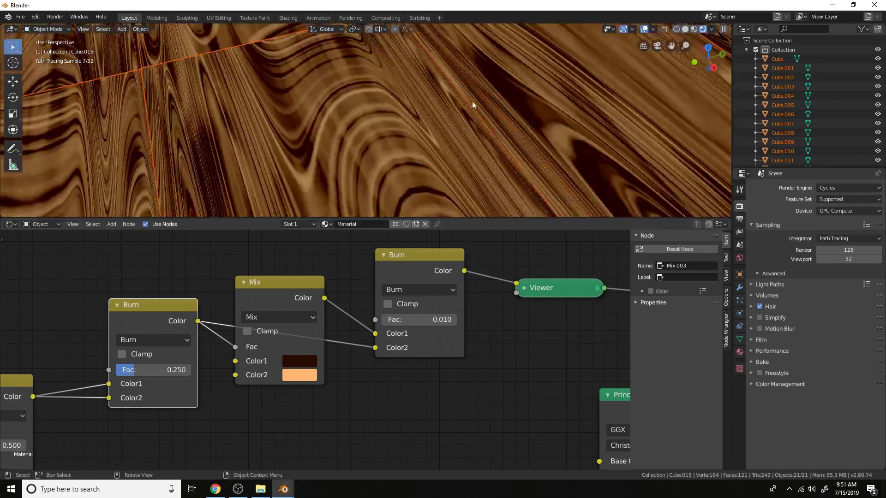
scroll(527, 99, "down", 5)
middle_click_drag(527, 99, 494, 143)
left_click(644, 29)
middle_click_drag(542, 106, 536, 111)
scroll(473, 347, "down", 2)
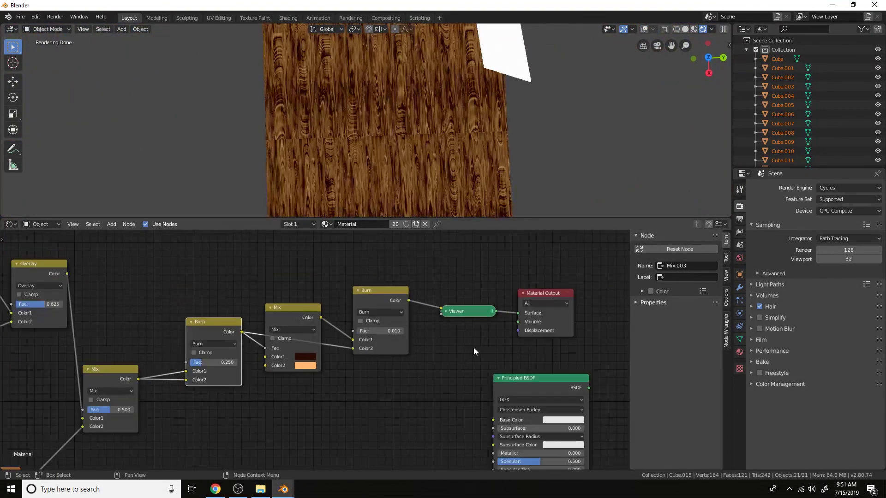
Step: Connect the second Burn node's Color to the Principled BSDF's Base Color and preview the Principled BSDF
scroll(439, 328, "down", 2)
mouse_move(356, 280)
left_mouse_down()
mouse_move(411, 372)
mouse_move(418, 368)
left_mouse_up()
left_click(446, 341, "ctrl+shift")
Step: Duplicate the emissive light plane and move the copy 2.7 m in X, -22 m in Y and -1.44 m in Z
scroll(472, 121, "down", 4)
middle_click_drag(471, 120, 472, 96)
left_click(434, 94)
key("shift+d")
left_click(353, 109)
Step: Set the light planes' Emission strength to 15
scroll(353, 109, "up", 6)
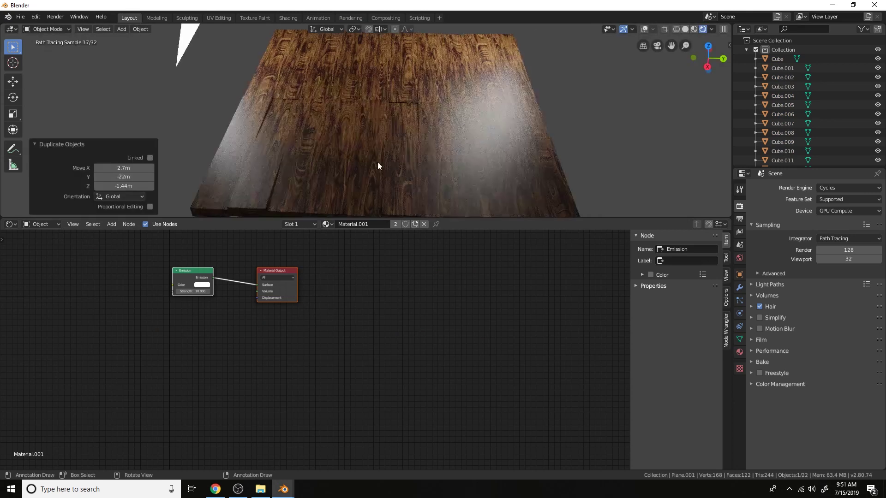
scroll(466, 356, "up", 4)
left_click(446, 358)
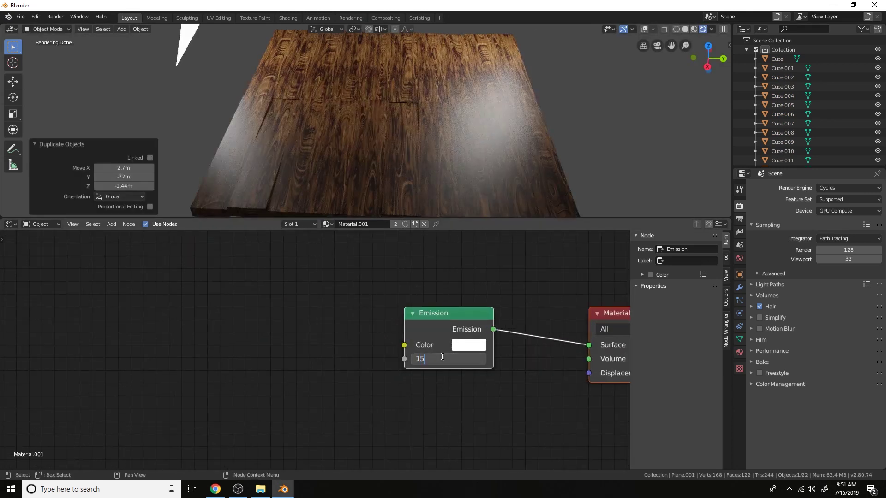
key("Return")
Step: Select a plank and set the second Burn node's factor to 0.02 in its material
left_click(411, 172)
middle_click_drag(446, 108, 435, 145)
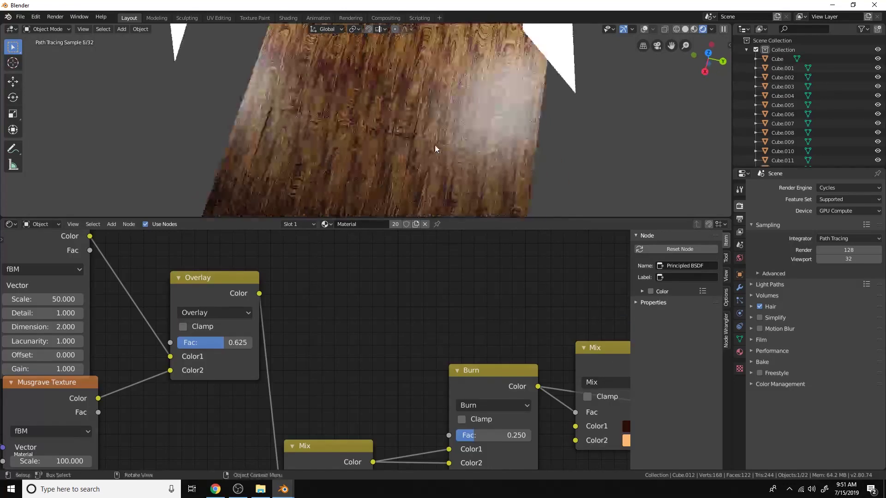
scroll(521, 364, "down", 2)
middle_click_drag(538, 378, 442, 328)
middle_click_drag(572, 323, 427, 317)
middle_click_drag(524, 327, 407, 327)
scroll(395, 323, "up", 3)
left_click_drag(392, 321, 392, 321)
type("0.02")
key("Return")
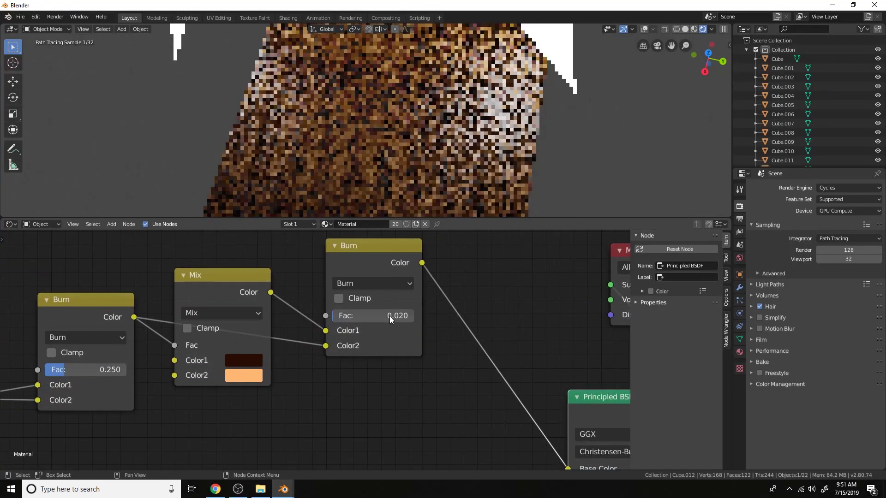
Step: Brighten Color1 of the colored Mix node to a lighter reddish brown
scroll(295, 336, "down", 1)
middle_click_drag(289, 336, 417, 349)
left_click(378, 369)
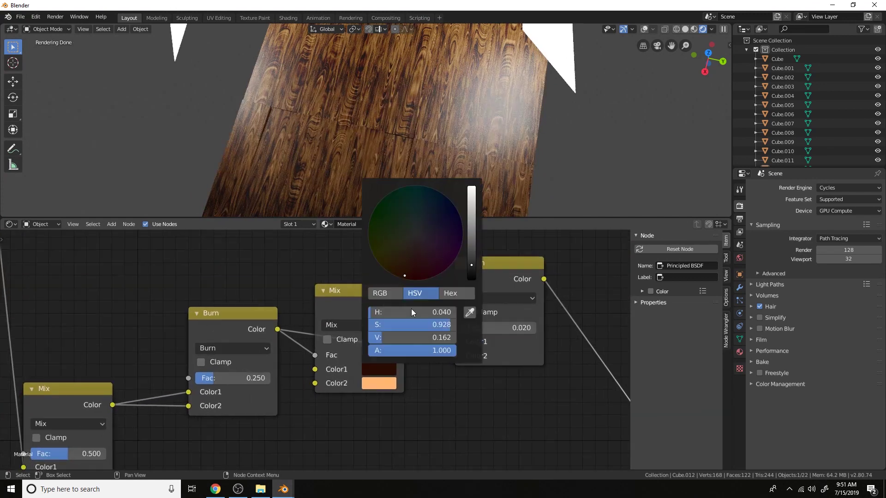
left_click_drag(466, 266, 471, 252)
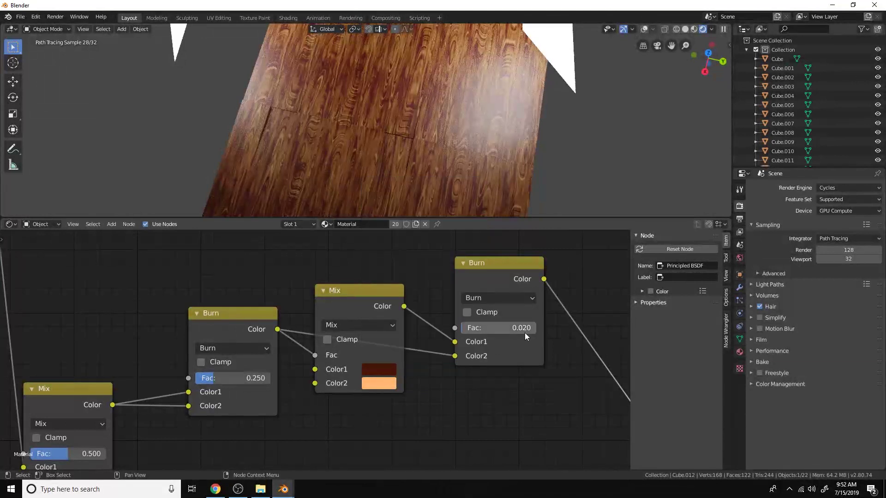
Step: Set the factor of the second Burn node to 0.03
left_click(518, 328)
type("0.05")
key("BackSpace")
type("3")
key("Return")
mouse_move(466, 167)
middle_mouse_down()
mouse_move(479, 134)
mouse_move(509, 124)
mouse_move(505, 145)
middle_mouse_up()
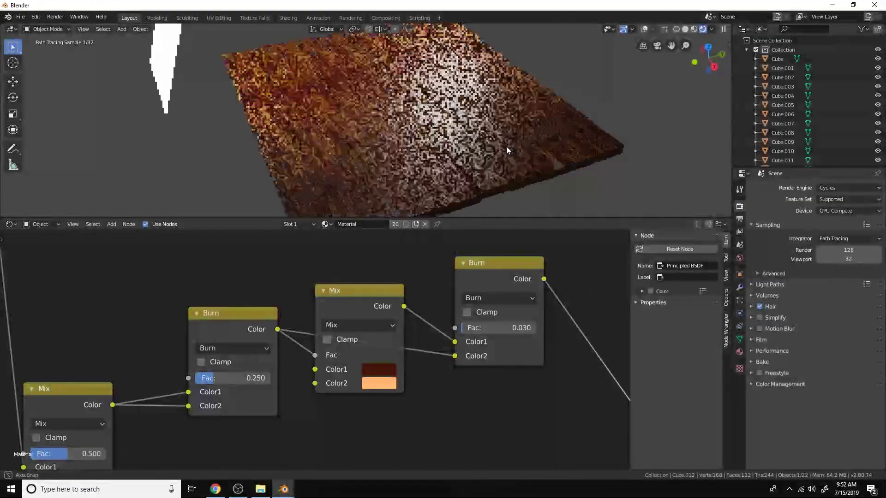
Step: Raise the first Burn node's factor to about 0.292 and inspect the plank grain up close
mouse_move(233, 378)
left_mouse_down()
mouse_move(251, 378)
mouse_move(240, 379)
left_mouse_up()
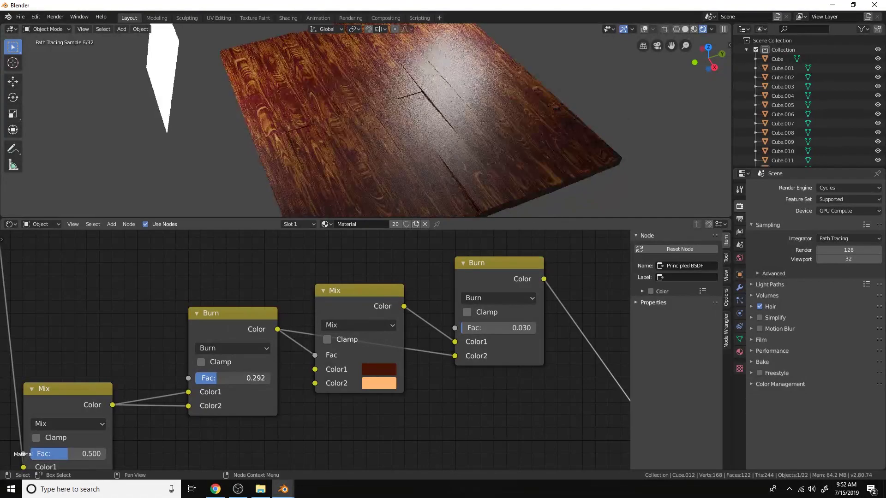
mouse_move(405, 143)
middle_mouse_down()
mouse_move(392, 147)
mouse_move(464, 129)
mouse_move(449, 115)
mouse_move(467, 110)
middle_mouse_up()
scroll(450, 115, "up", 4)
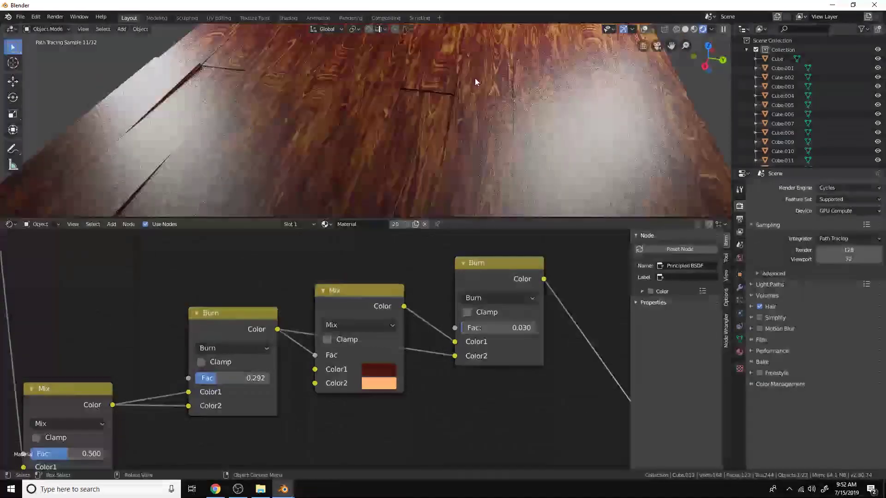
middle_click_drag(475, 78, 484, 140)
scroll(482, 135, "up", 4)
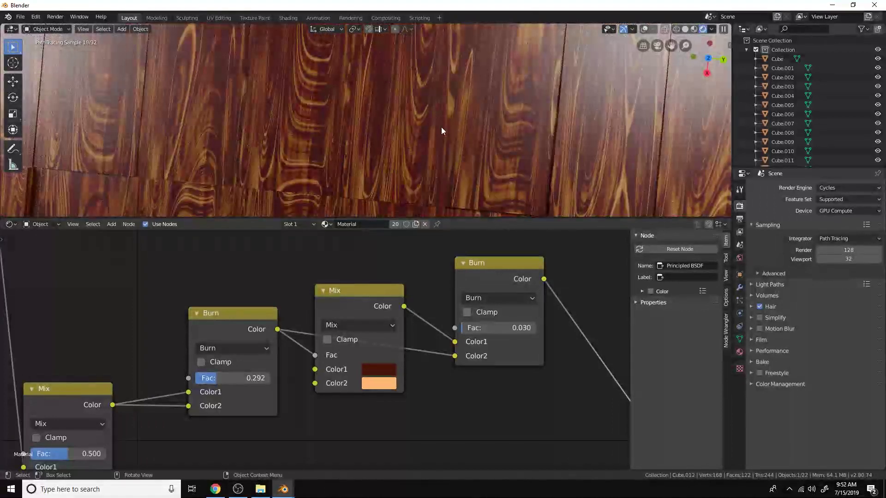
Step: Move the upper chain's Texture Coordinate node away from its Mapping node and insert a Noise Texture between them
scroll(344, 375, "down", 8)
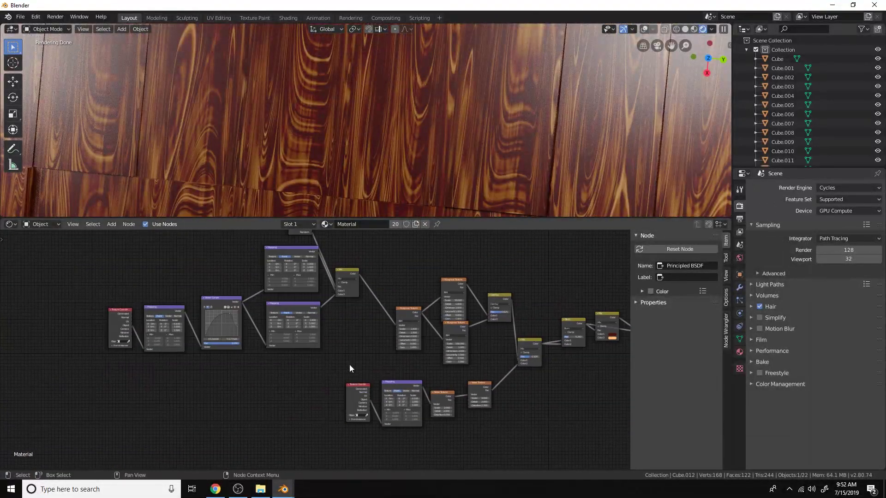
scroll(402, 367, "up", 5)
left_click_drag(406, 339, 285, 351)
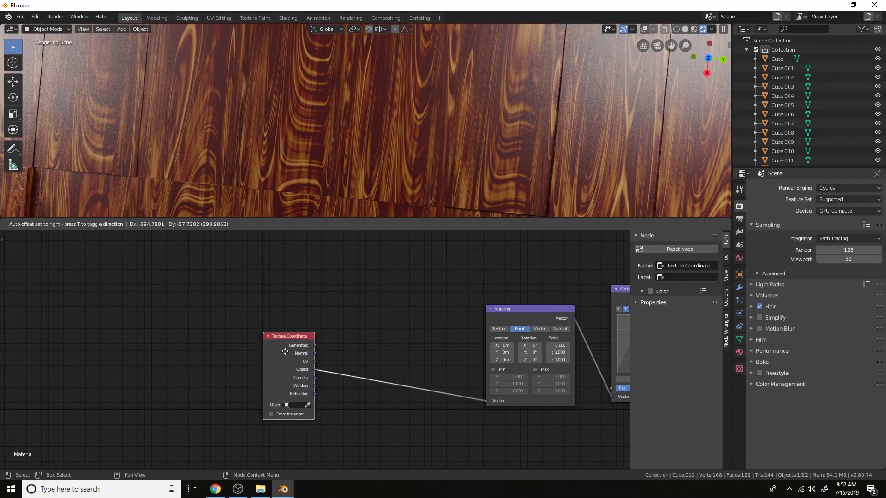
left_click(285, 351)
key("shift+a")
left_click(386, 291)
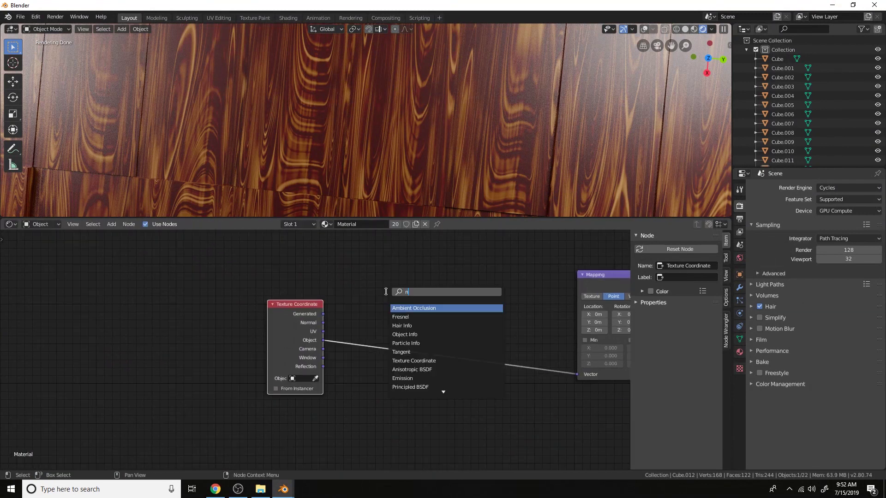
type("noi")
key("Return")
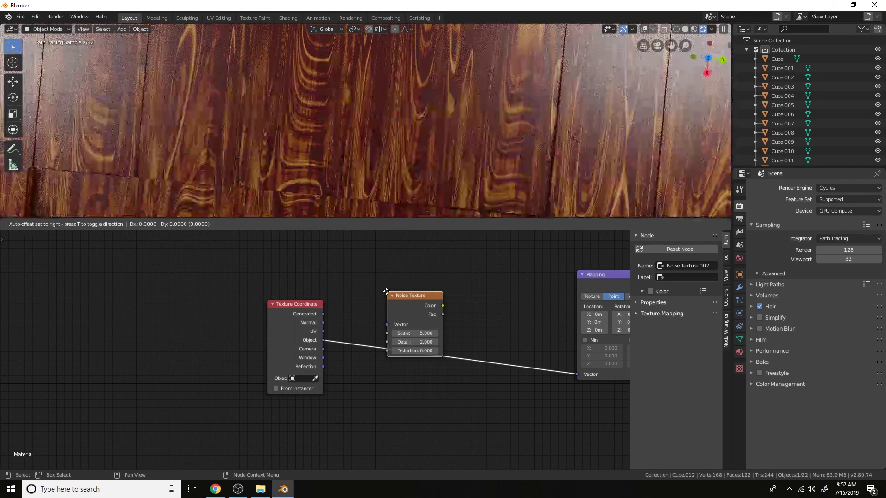
left_click(371, 313)
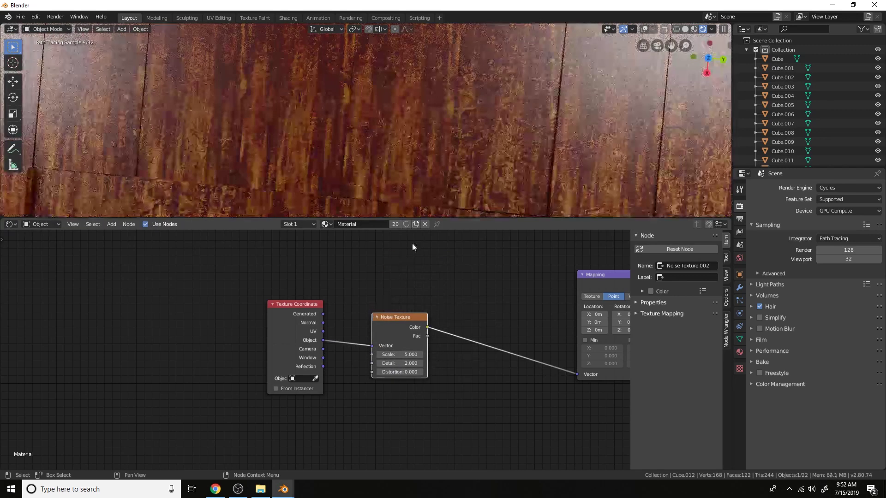
Step: Insert a MixRGB node after the new Noise Texture and link the Object coordinates to its Color2
middle_click_drag(443, 320, 442, 276)
scroll(388, 266, "up", 5)
key("shift+a")
left_click(441, 273)
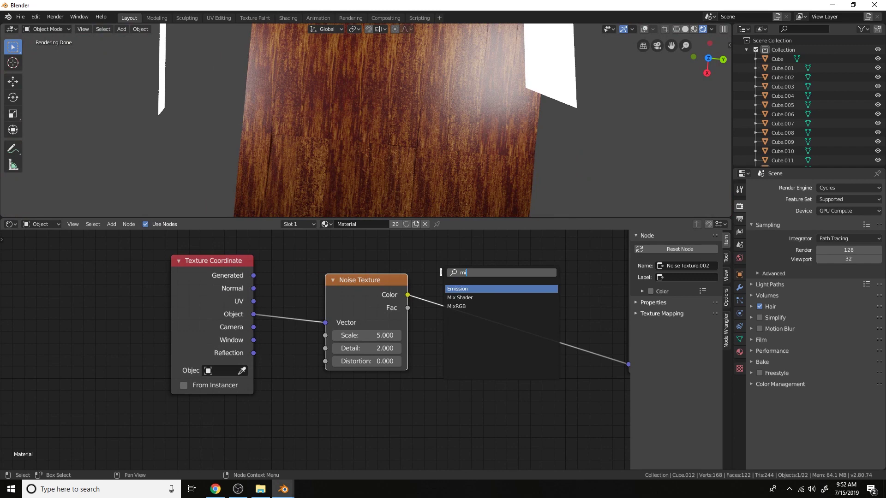
key("Return")
left_click(454, 272)
left_click_drag(253, 314, 446, 367)
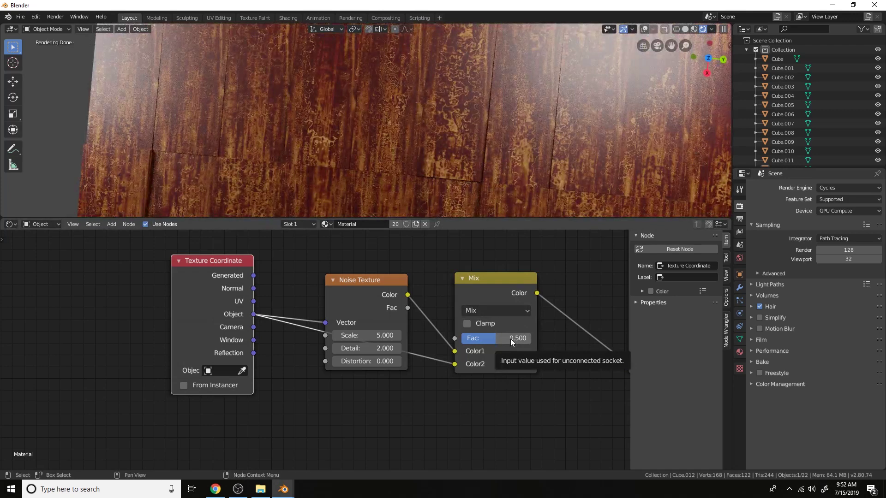
Step: Raise the new Mix node's factor to about 0.942 and check the grain on the planks
left_click_drag(502, 340, 527, 339)
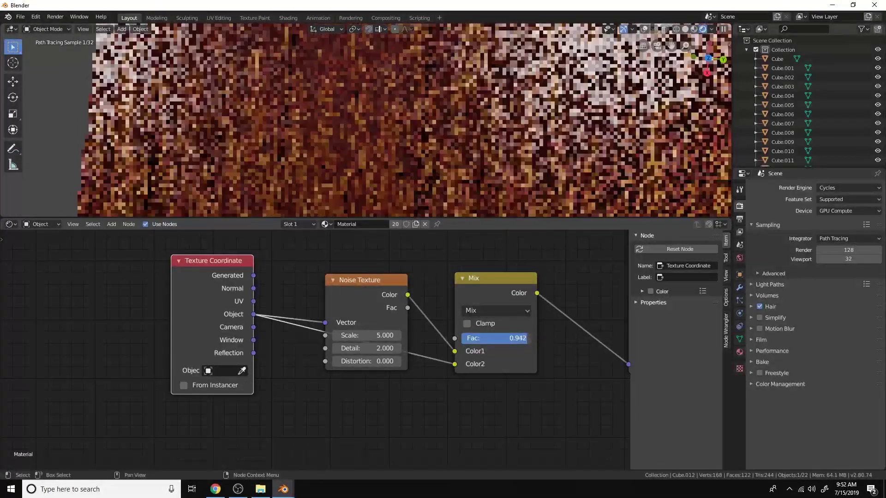
scroll(504, 162, "down", 5)
mouse_move(504, 162)
middle_mouse_down()
mouse_move(511, 138)
mouse_move(497, 149)
middle_mouse_up()
scroll(511, 138, "up", 5)
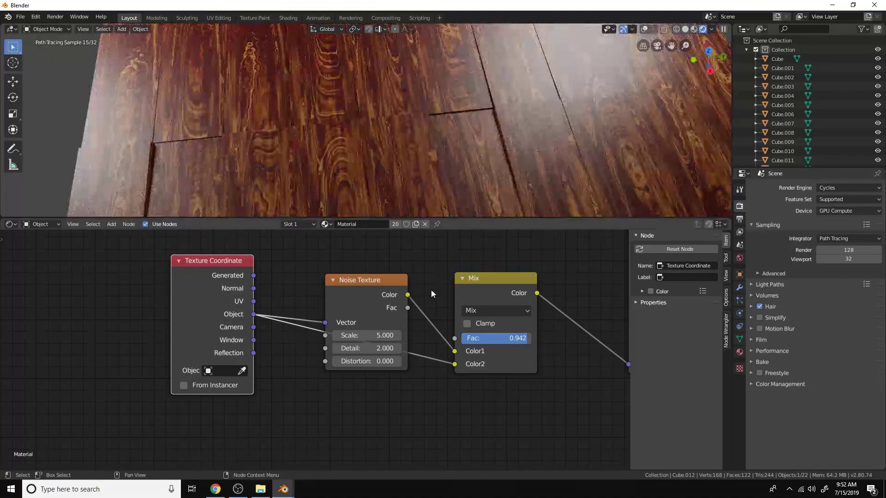
Step: Set the new Noise Texture's scale to 50 and inspect the grain detail on the planks
left_click(366, 338)
type("50")
key("Return")
scroll(490, 113, "up", 6)
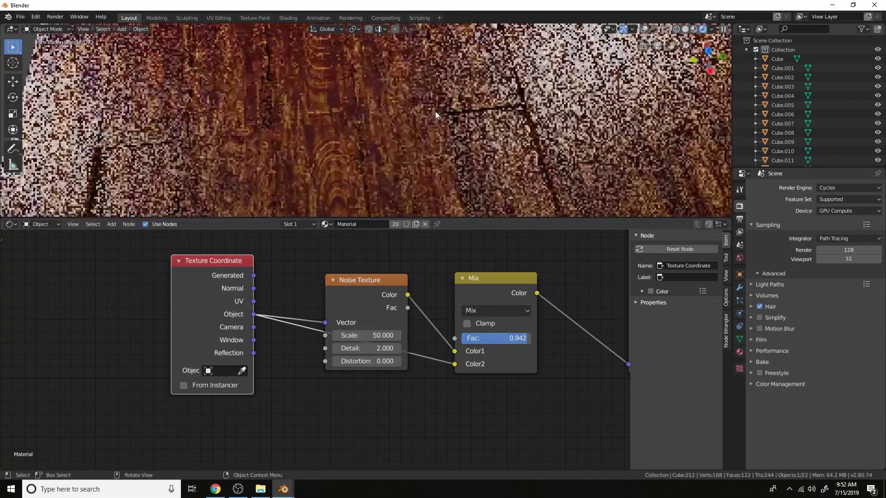
scroll(490, 113, "down", 3)
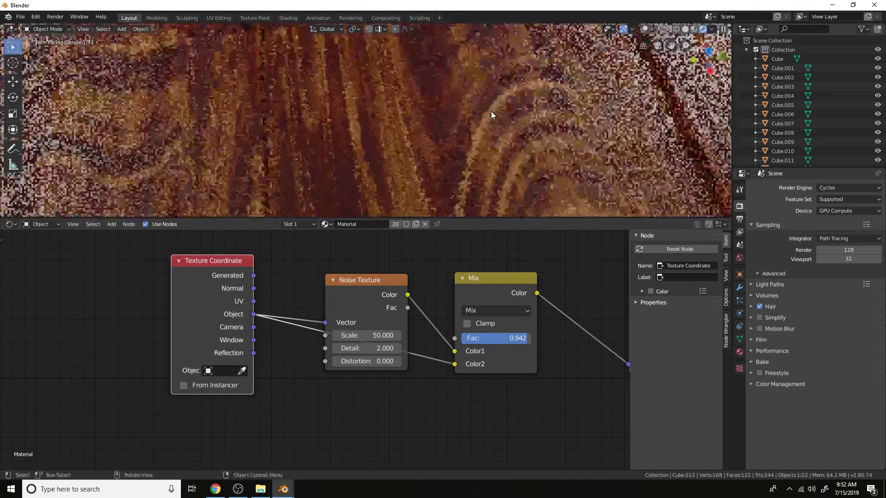
scroll(404, 272, "down", 2)
Step: Spread out the Texture Coordinate and Noise Texture nodes and insert a Mapping node between them
middle_click_drag(404, 272, 503, 366)
left_click_drag(295, 360, 242, 386)
left_click_drag(447, 368, 474, 260)
key("shift+a")
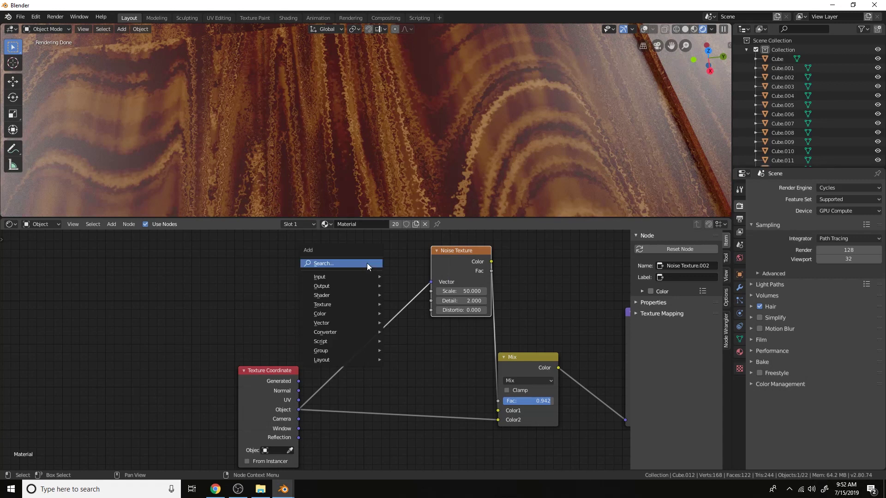
left_click(366, 263)
type("mapp")
key("Return")
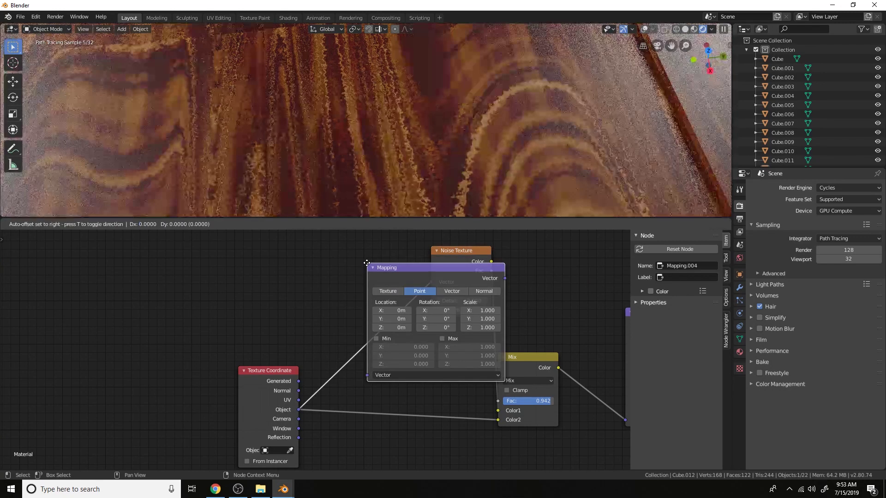
left_click(402, 272)
Step: Set the new Mapping node's X scale to 0.1 to stretch the noise along the planks
scroll(406, 298, "up", 1)
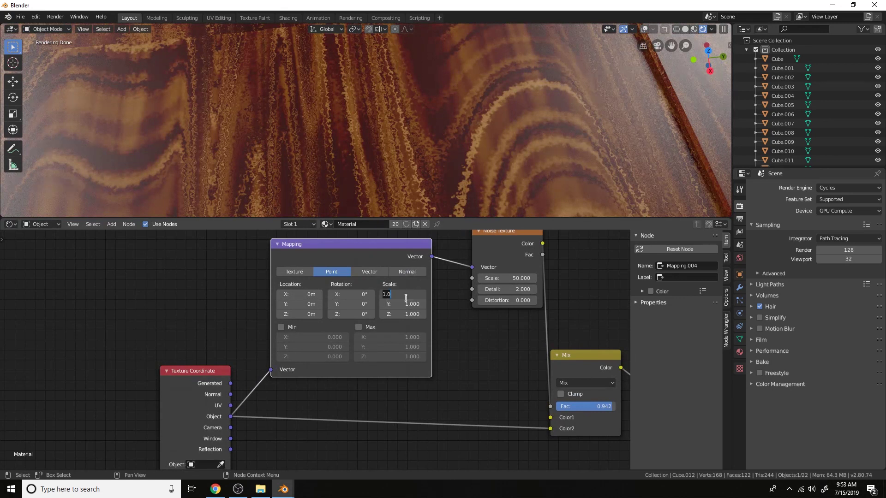
type("0.1")
key("Return")
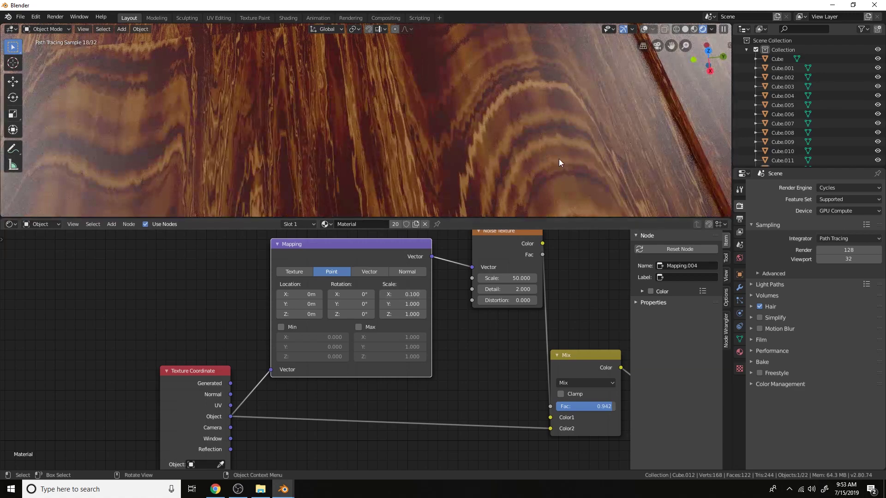
scroll(500, 148, "down", 2)
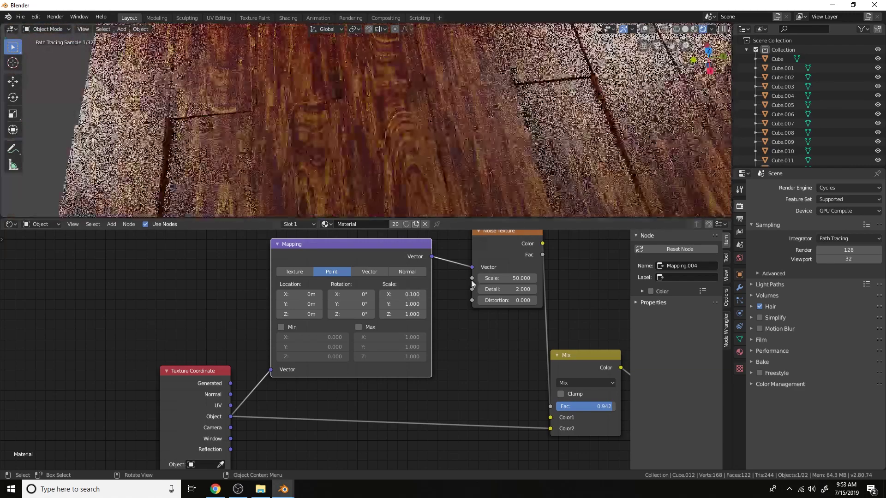
scroll(438, 311, "down", 2)
scroll(438, 311, "down", 5)
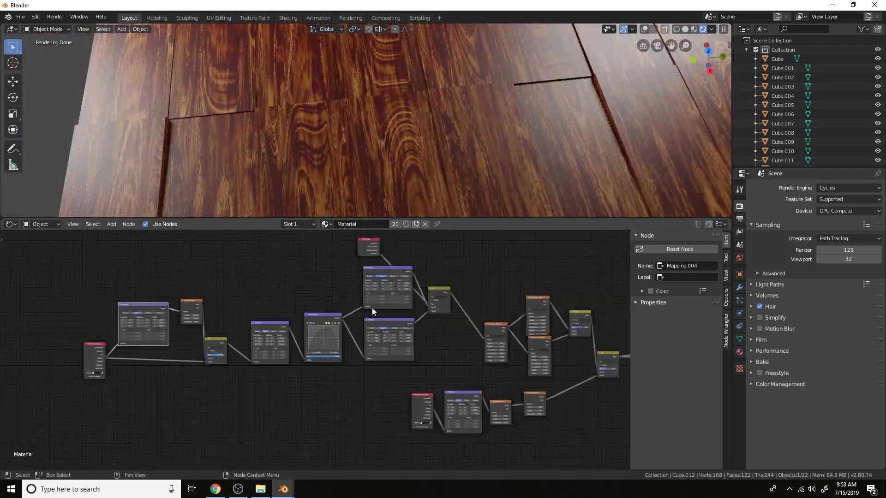
Step: Preview the stretched Noise Texture and the Overlay node's output on the planks
scroll(489, 164, "up", 4)
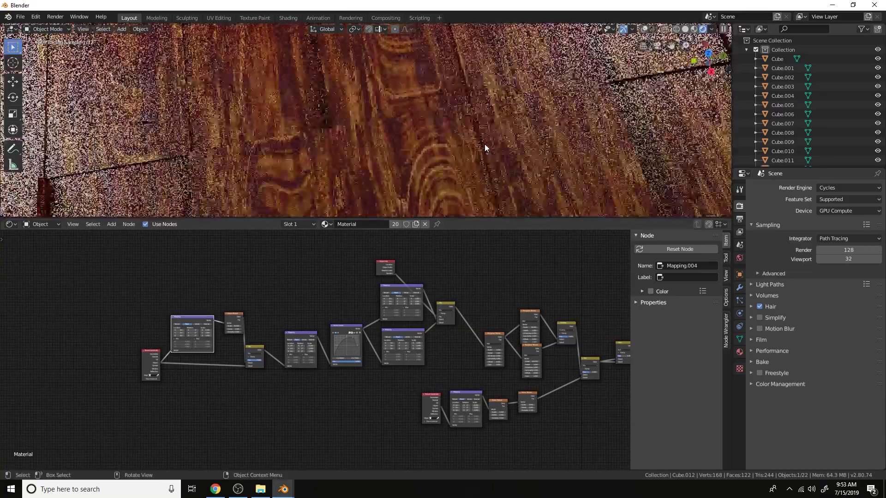
scroll(381, 315, "up", 5)
left_click(384, 318, "ctrl+shift")
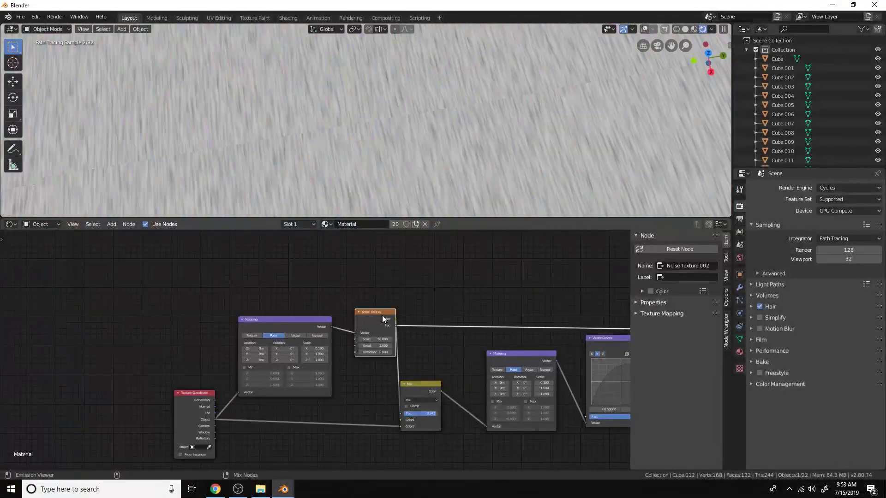
scroll(490, 335, "down", 3)
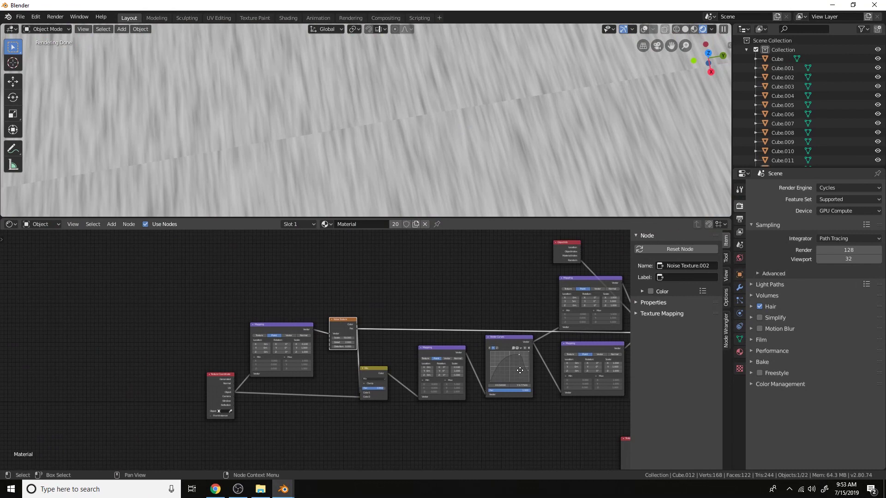
middle_click_drag(489, 335, 495, 326)
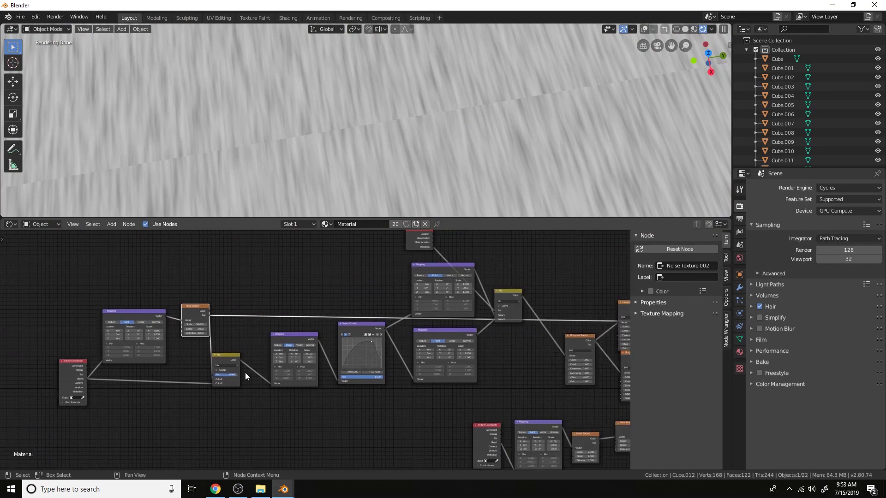
middle_click_drag(526, 329, 475, 329)
left_click(532, 330, "ctrl+shift")
scroll(535, 333, "down", 2)
left_click(481, 331, "ctrl+shift")
scroll(481, 331, "down", 1)
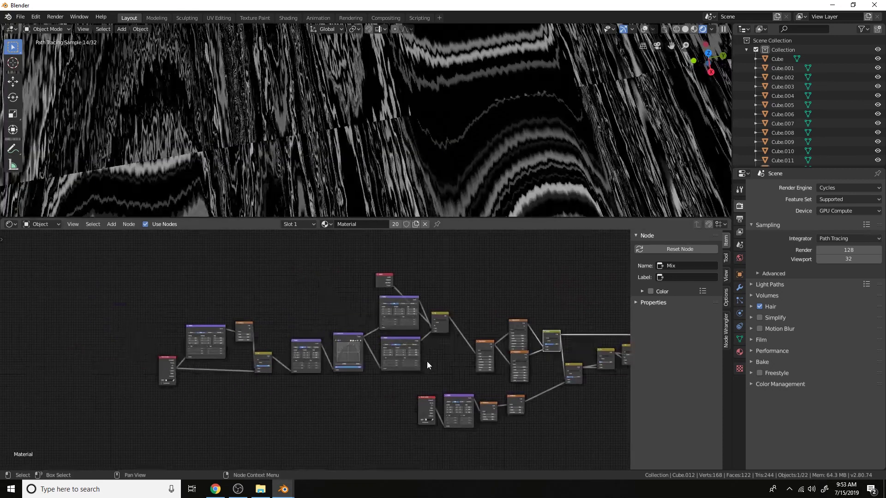
Step: Insert a MixRGB node between the Overlay node and the Mix node that follows it
scroll(427, 362, "up", 2)
key("shift+a")
left_click(456, 317)
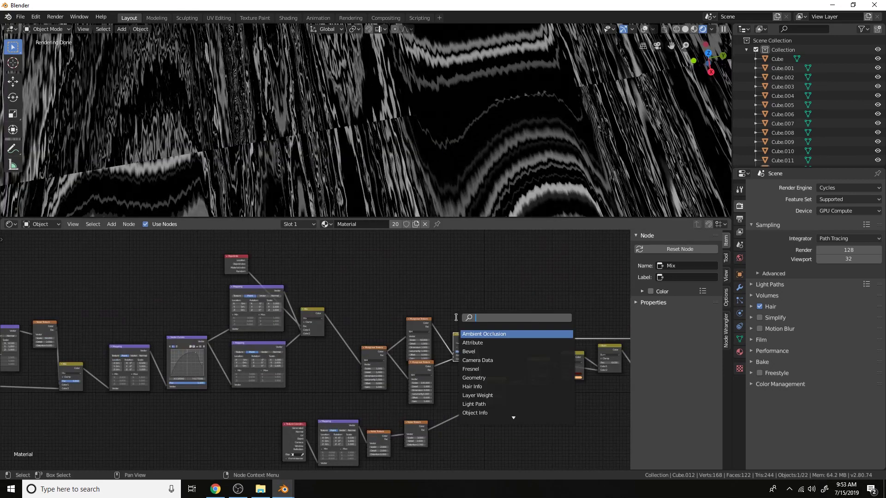
left_click(472, 342)
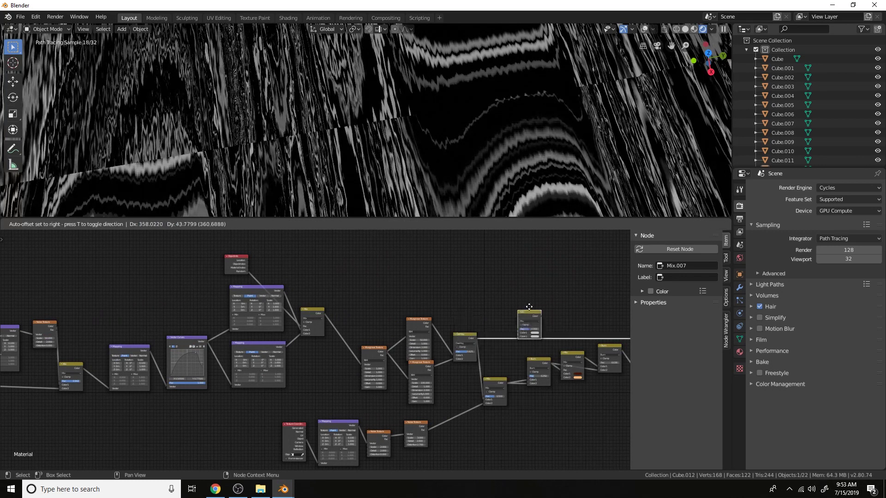
left_click(471, 357)
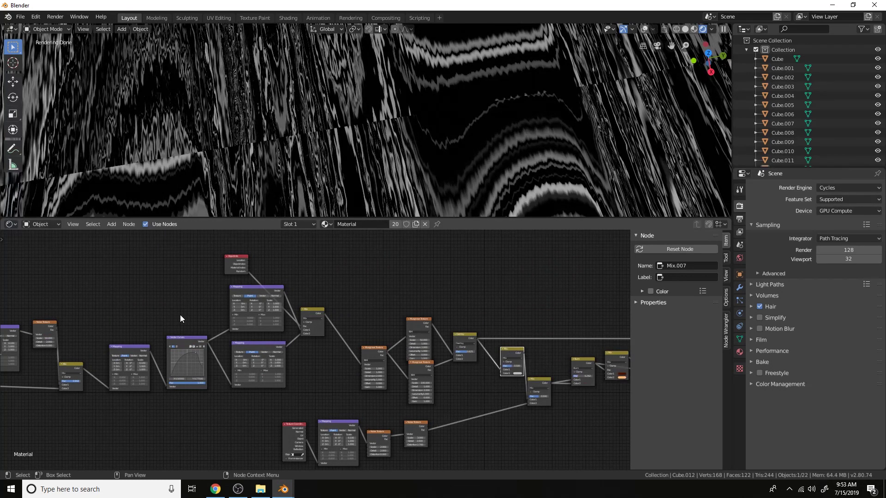
Step: Link the stretched Noise Texture to Color2 of the new Mix node and set its factor to 0.05
left_click(56, 330)
mouse_move(56, 330)
left_mouse_down()
mouse_move(343, 373)
mouse_move(502, 374)
mouse_move(530, 357)
mouse_move(512, 357)
left_mouse_up()
left_click(508, 358)
scroll(515, 336, "up", 4)
scroll(565, 375, "down", 3)
mouse_move(582, 384)
middle_mouse_down()
mouse_move(512, 377)
mouse_move(455, 358)
middle_mouse_up()
Step: Preview the downstream Mix and Burn nodes in turn, finishing with the Principled BSDF as the material output
left_click(454, 358, "ctrl+shift")
left_click(541, 323, "ctrl+shift")
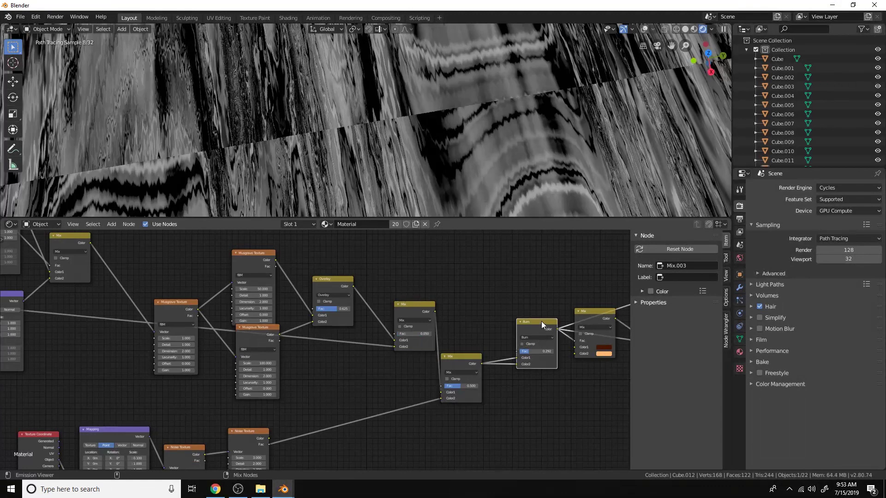
left_click(580, 312, "ctrl+shift")
scroll(578, 312, "down", 1)
middle_click_drag(578, 312, 492, 314)
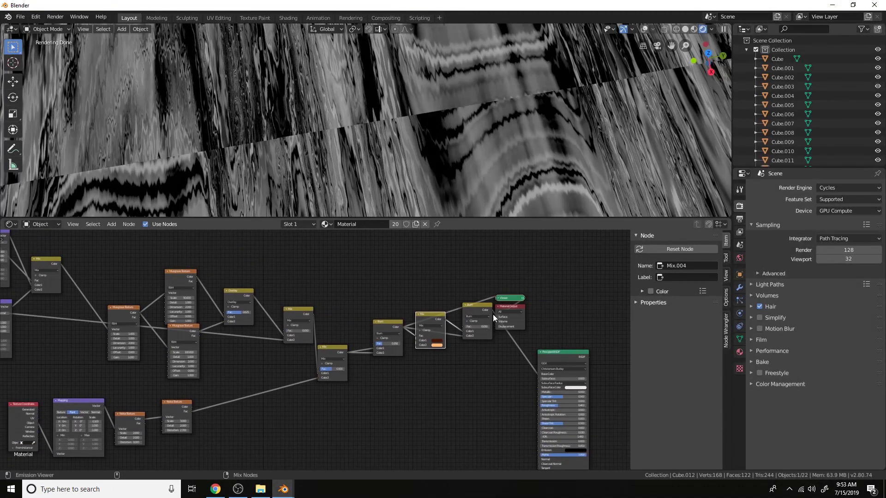
left_click(479, 306, "ctrl+shift")
scroll(491, 165, "down", 8)
left_click(554, 352, "ctrl+shift")
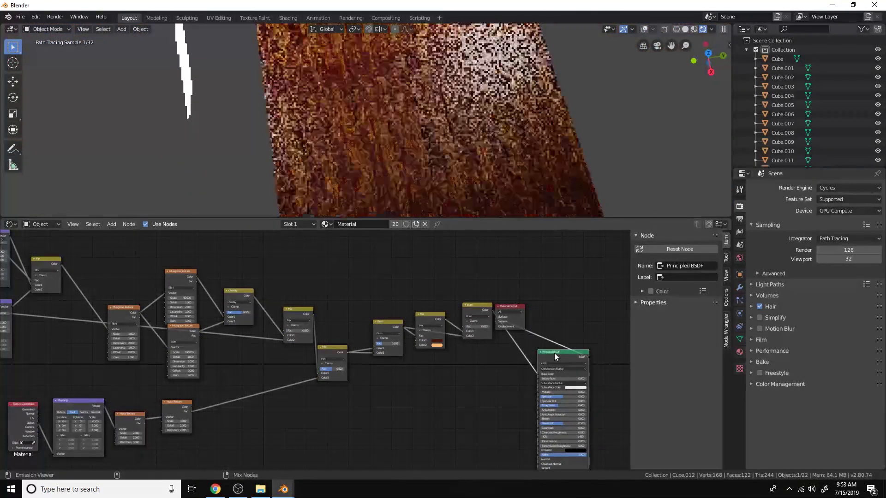
scroll(502, 154, "down", 3)
scroll(501, 156, "up", 3)
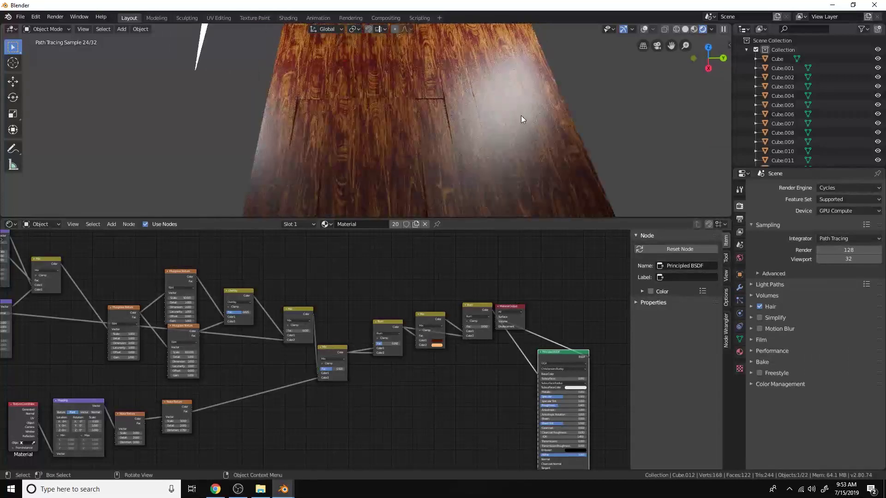
Step: Raise the factor of the Mix node after the Overlay to about 0.242 and check the whole floor
scroll(525, 141, "up", 5)
scroll(364, 366, "down", 2)
scroll(390, 350, "down", 2)
scroll(377, 358, "up", 6)
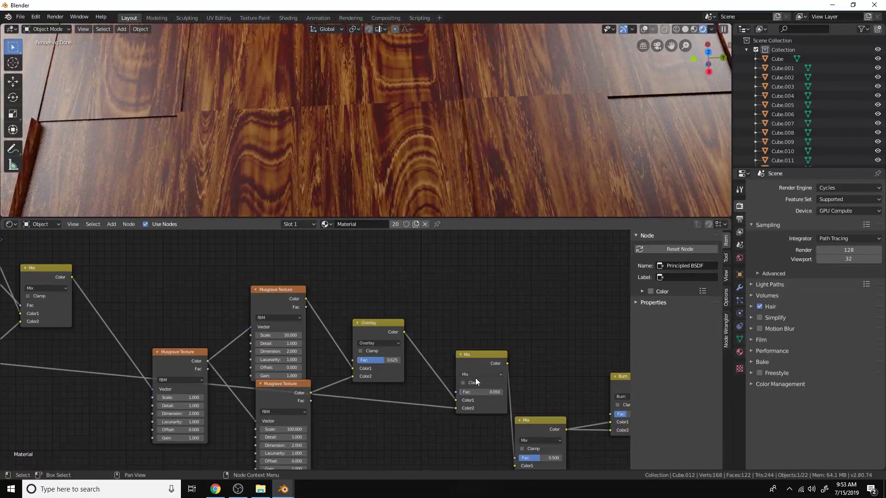
left_click_drag(477, 392, 524, 392)
scroll(471, 390, "down", 1)
scroll(445, 185, "down", 11)
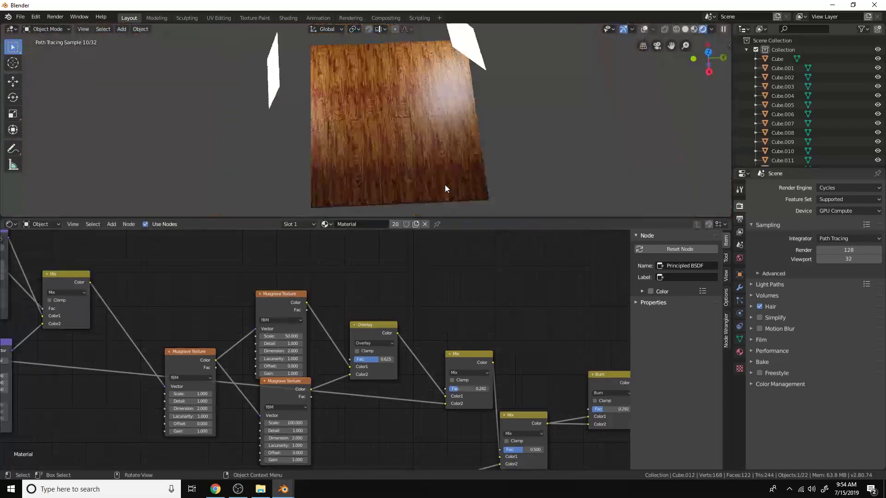
Step: Lower the factor of the Mix node after the Overlay to 0.125 and set the first Burn node's factor to 0.300
middle_click_drag(444, 185, 460, 149)
scroll(459, 148, "up", 4)
middle_click_drag(585, 424, 496, 375)
scroll(496, 376, "up", 3)
left_click_drag(575, 364, 579, 364)
mouse_move(490, 112)
middle_mouse_down()
mouse_move(471, 177)
mouse_move(464, 169)
middle_mouse_up()
scroll(471, 179, "up", 3)
left_click_drag(561, 366, 566, 363)
scroll(491, 138, "down", 6)
mouse_move(492, 139)
middle_mouse_down()
mouse_move(527, 96)
mouse_move(526, 108)
mouse_move(515, 100)
mouse_move(535, 131)
middle_mouse_up()
scroll(534, 131, "up", 5)
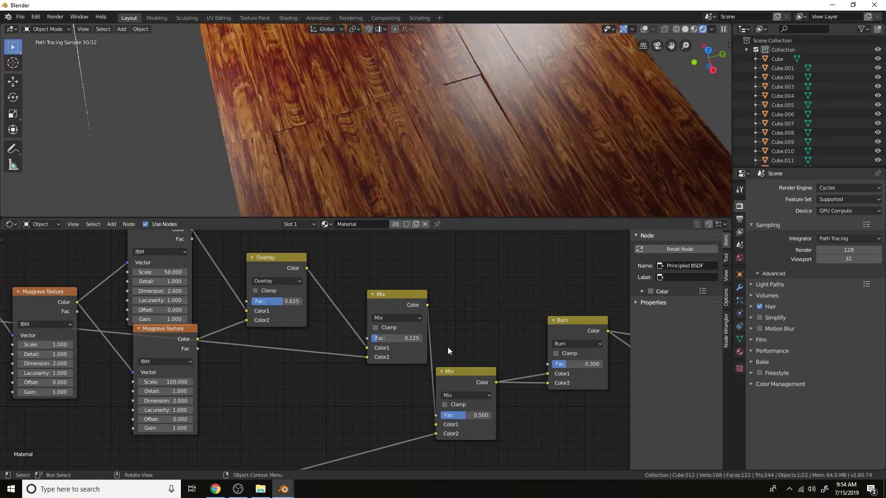
Step: Add a Bump node below the color nodes and link the first Burn node's Color output to its Height input
scroll(449, 364, "down", 5)
middle_click_drag(466, 400, 321, 324)
middle_click_drag(398, 340, 402, 342)
key("shift+a")
left_click(397, 337)
type("bum")
key("Return")
left_click(406, 343)
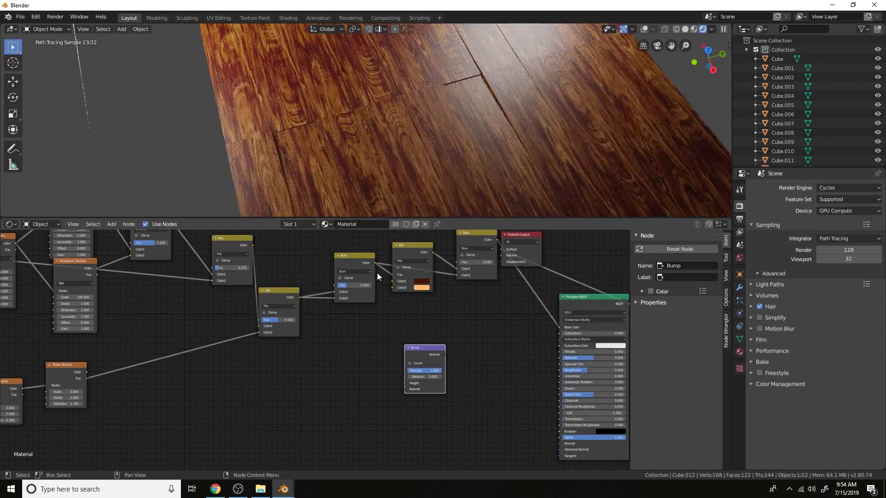
left_click_drag(375, 262, 405, 382)
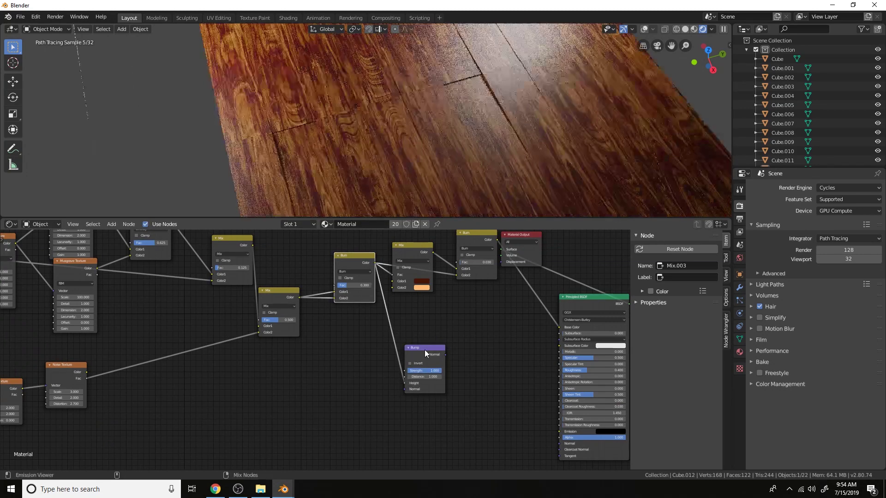
Step: Link the Bump node's Normal output to the Principled BSDF's Normal input and preview the Principled BSDF
left_click_drag(445, 354, 457, 275)
middle_click_drag(464, 327, 445, 316)
scroll(444, 316, "up", 2)
left_click_drag(340, 295, 510, 417)
scroll(481, 333, "down", 2)
left_click(491, 305)
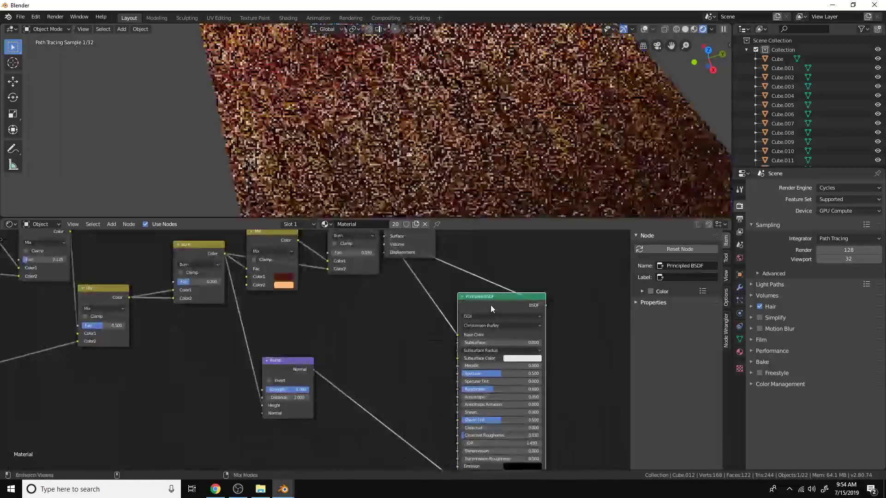
Step: Reduce the Bump node's strength and check the relief on the planks
middle_click_drag(398, 339, 504, 292)
scroll(504, 293, "up", 2)
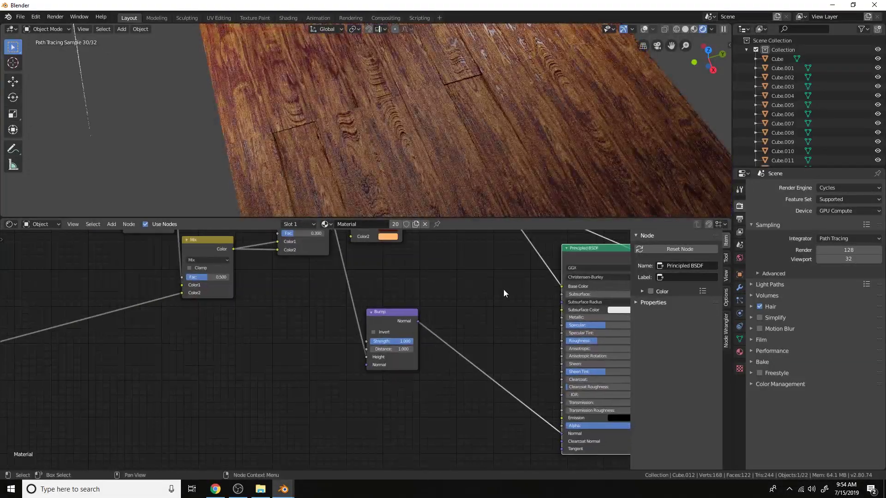
left_click_drag(430, 340, 374, 340)
scroll(498, 116, "down", 5)
middle_click_drag(498, 113, 516, 127)
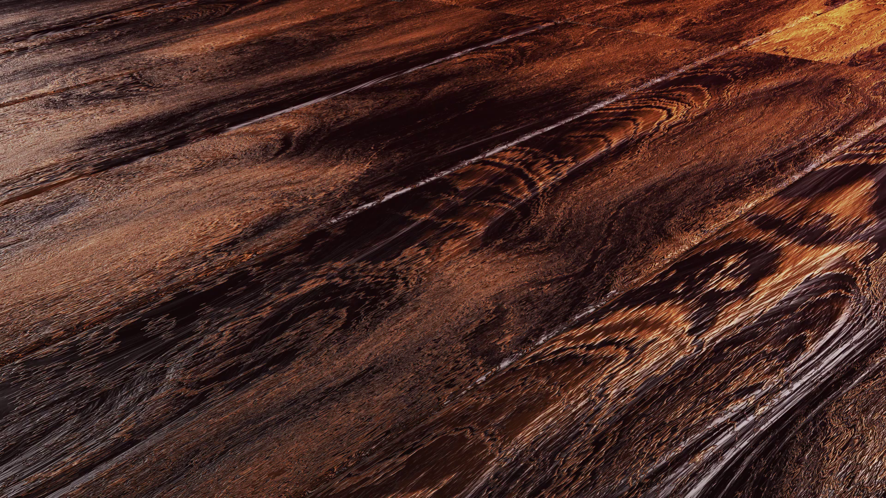